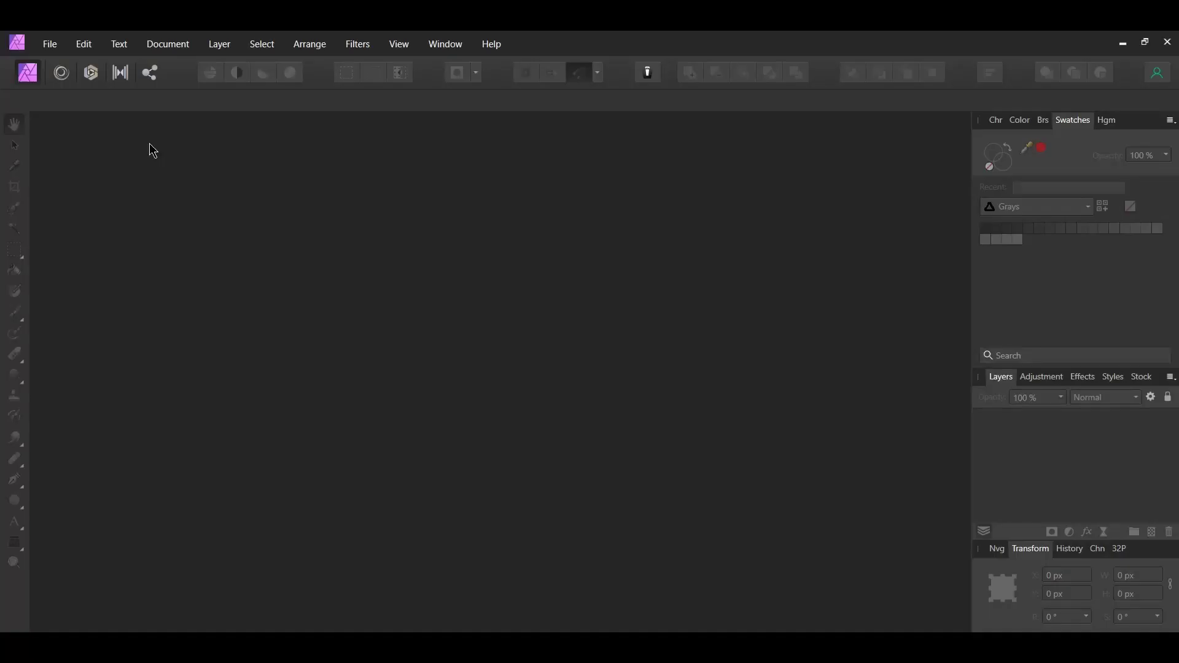
Create a new Web FHD 1080p document of 1920×1080 px.
left_click(49, 46)
left_click(62, 82)
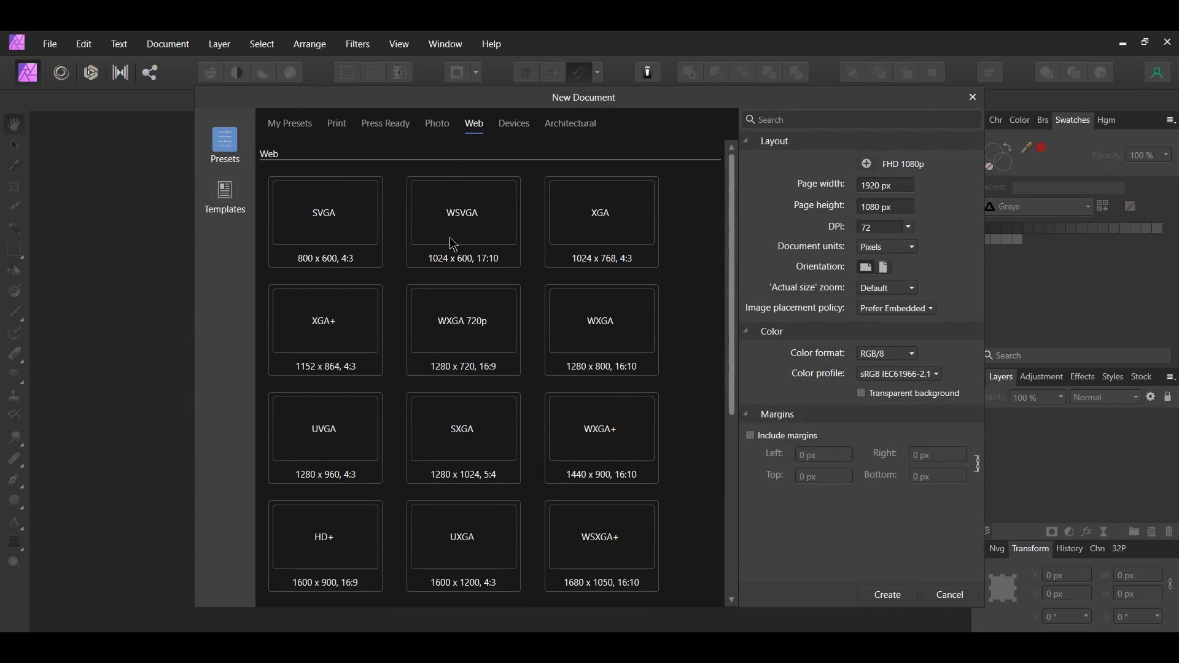
scroll(430, 306, "down", 3)
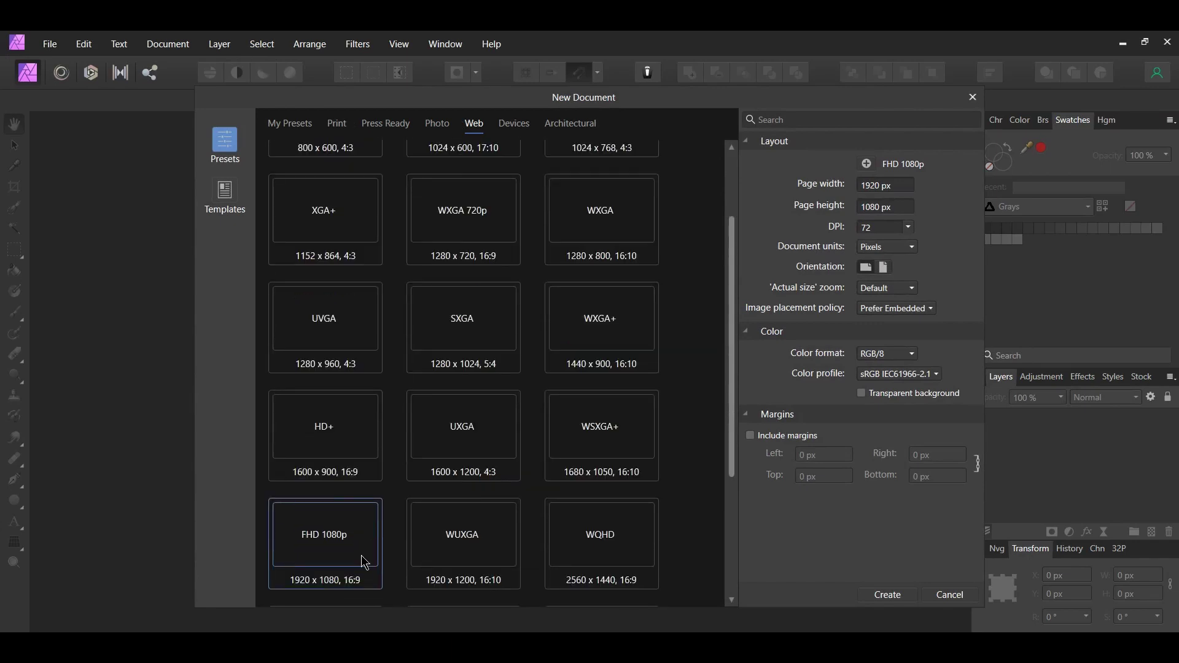
left_click(886, 596)
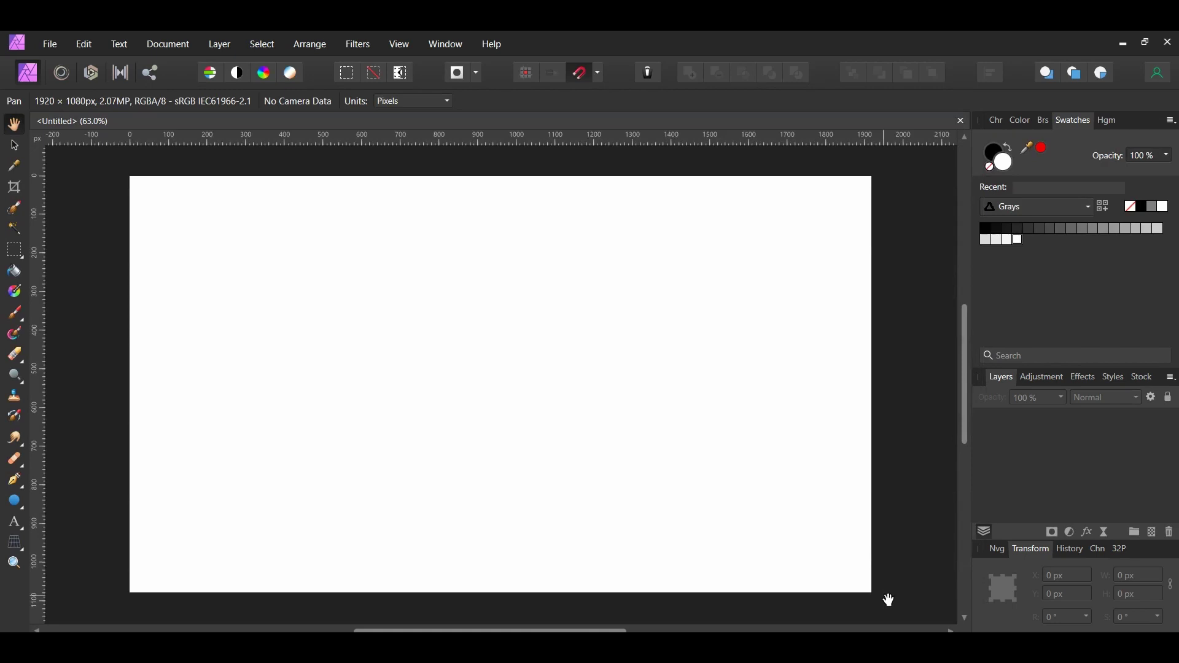
Add a pixel layer and fill it with dark green #003B00 as the primary colour.
key("v")
left_click(1151, 533)
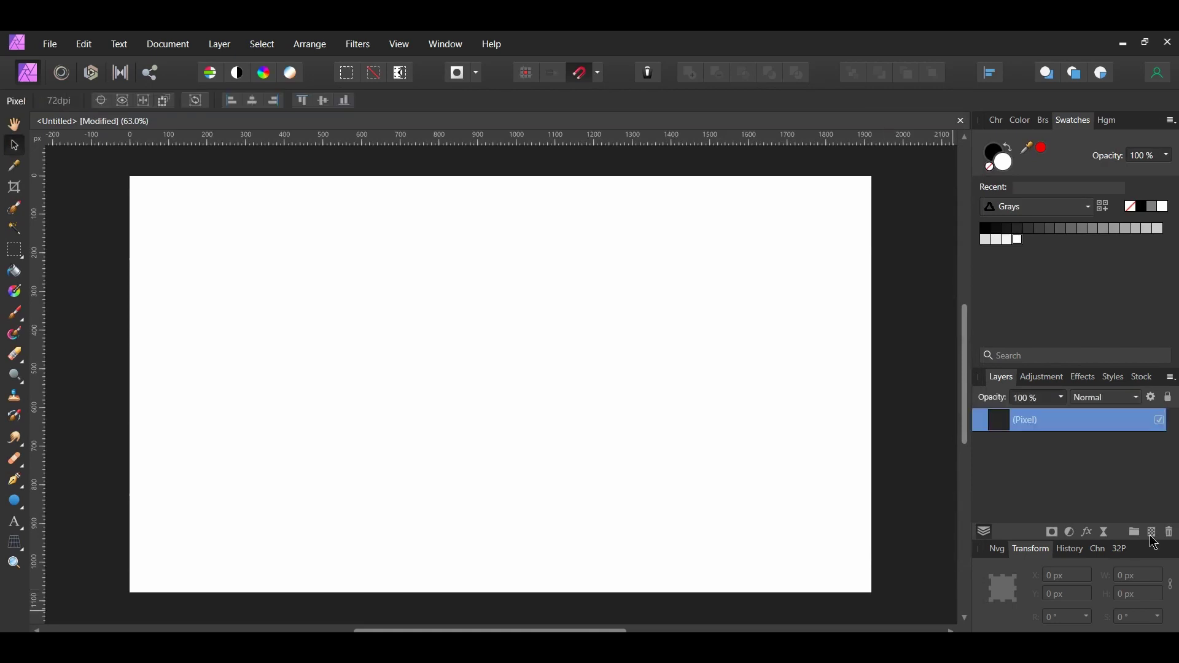
double_click(1000, 162)
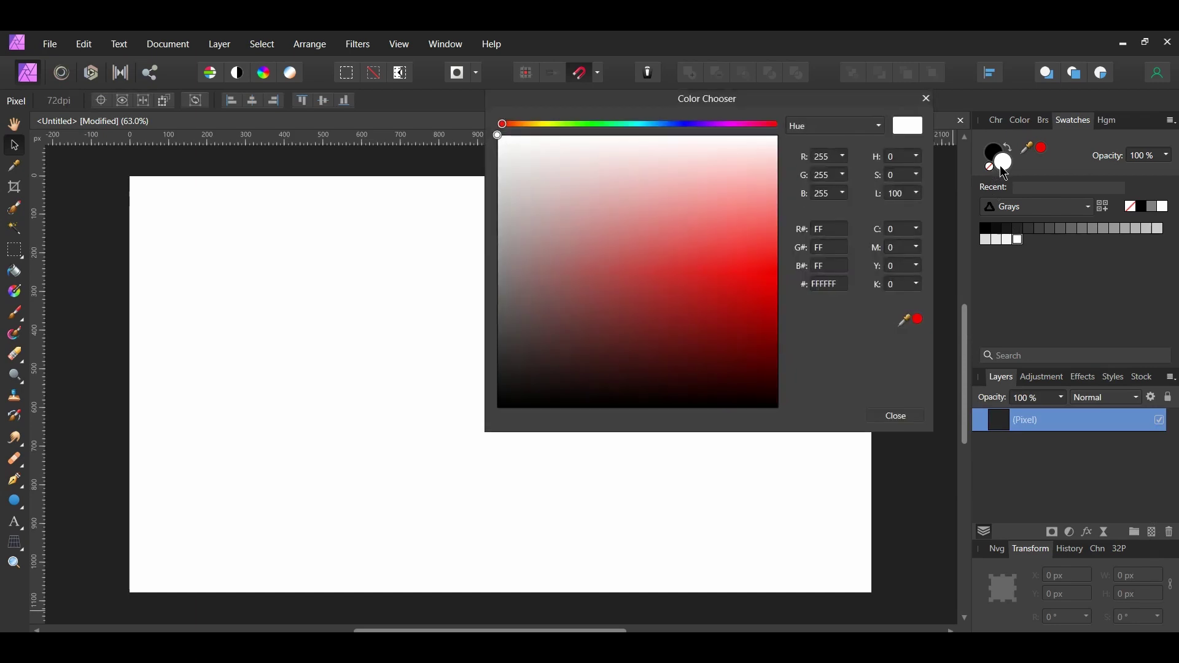
left_click(837, 283)
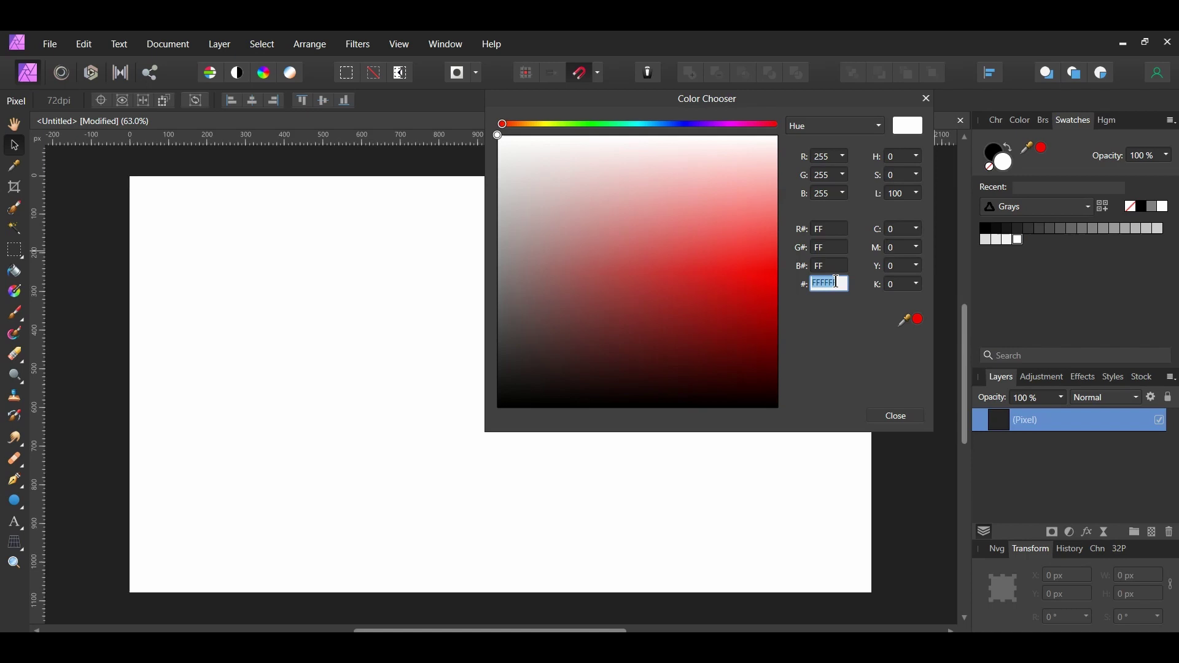
type("003")
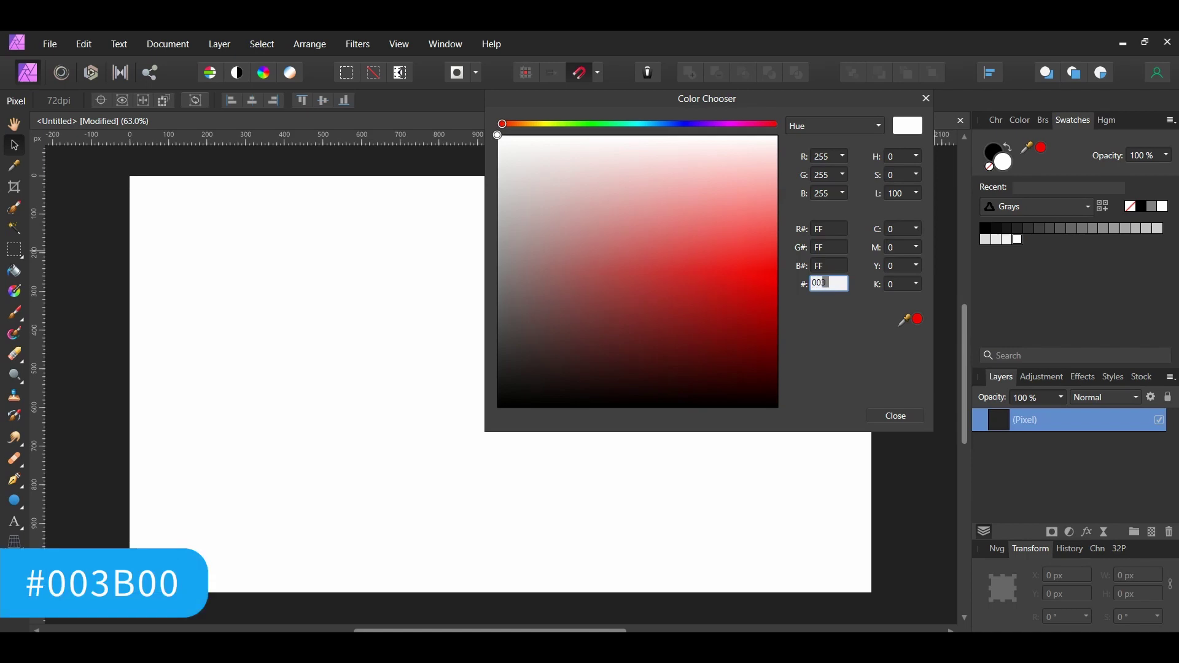
type("B00")
key("Return")
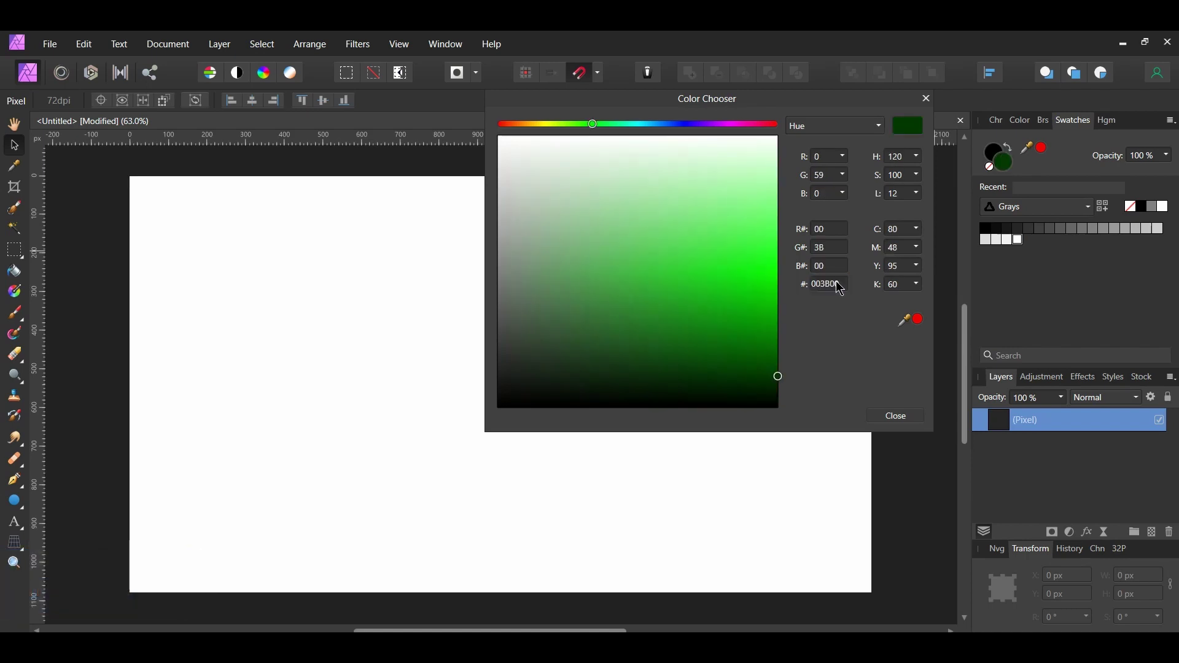
left_click(899, 417)
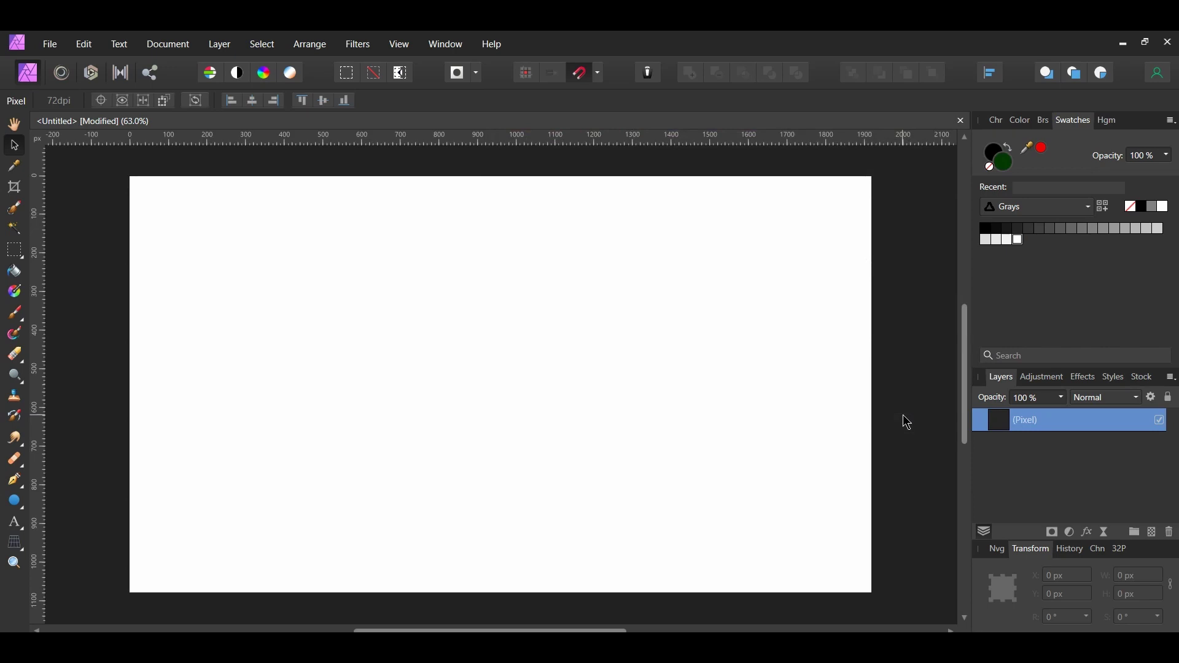
left_click(84, 44)
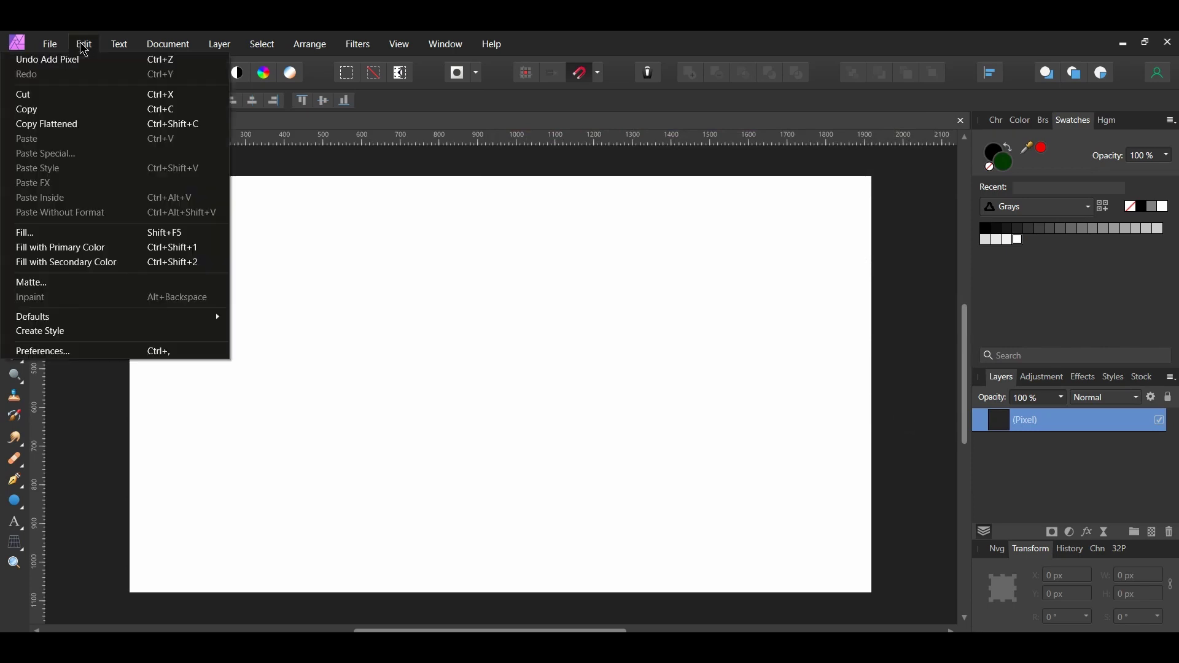
left_click(120, 255)
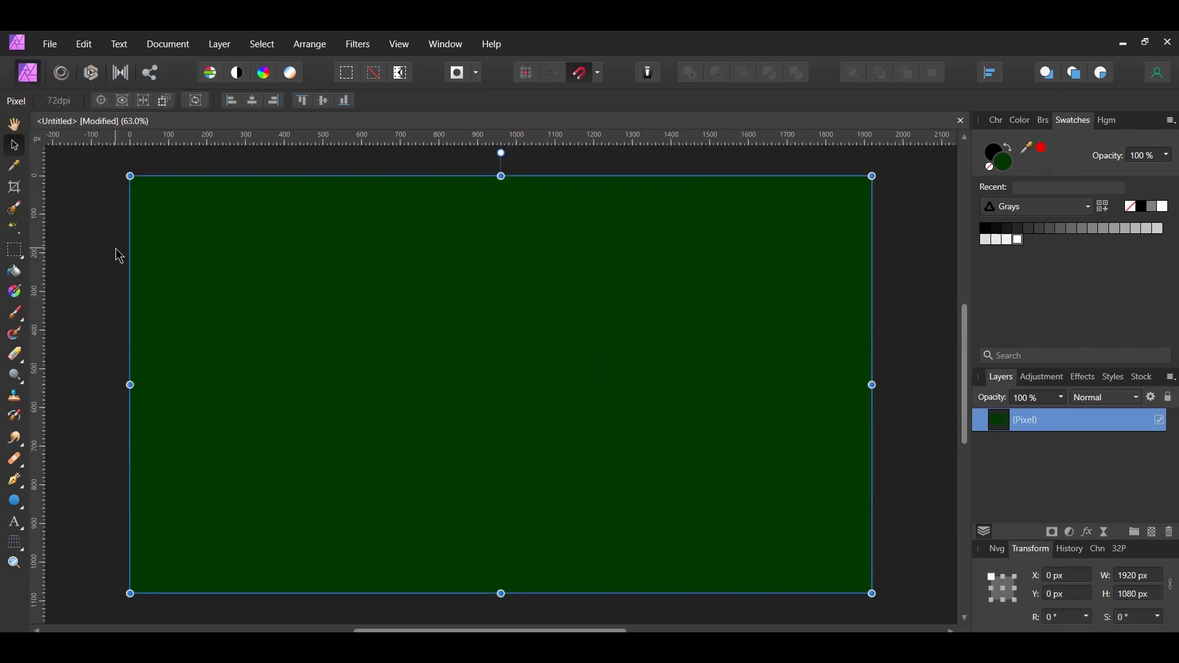
Switch to the brush and set the painting colour to near-black 0E0409.
key("b")
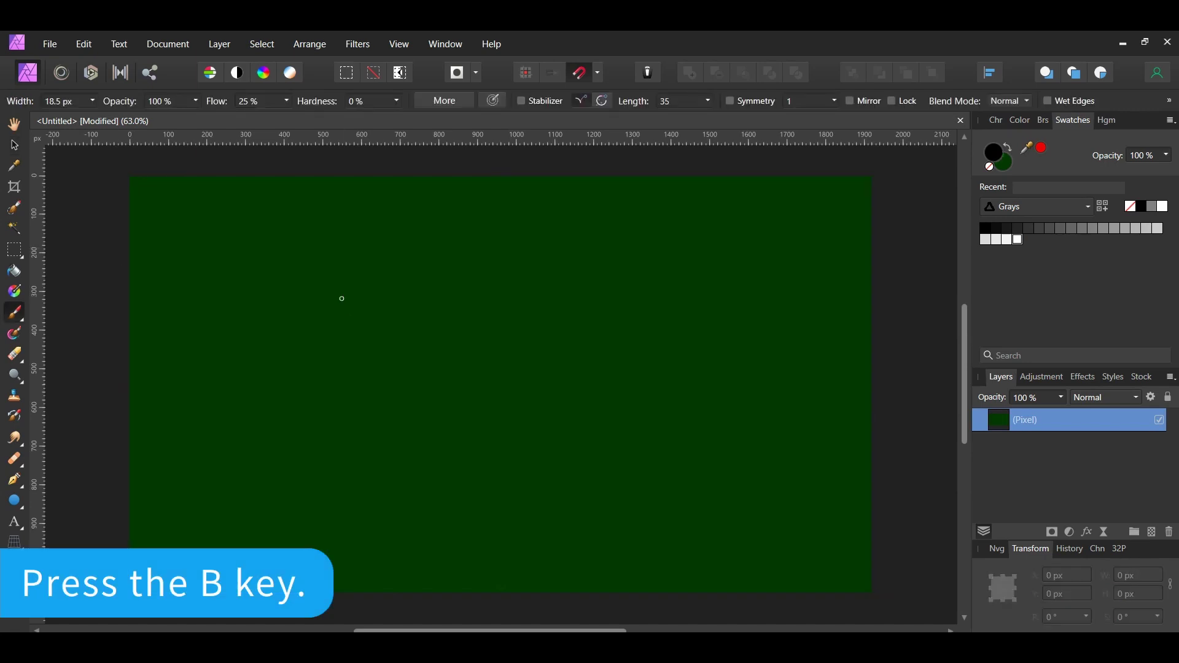
double_click(995, 159)
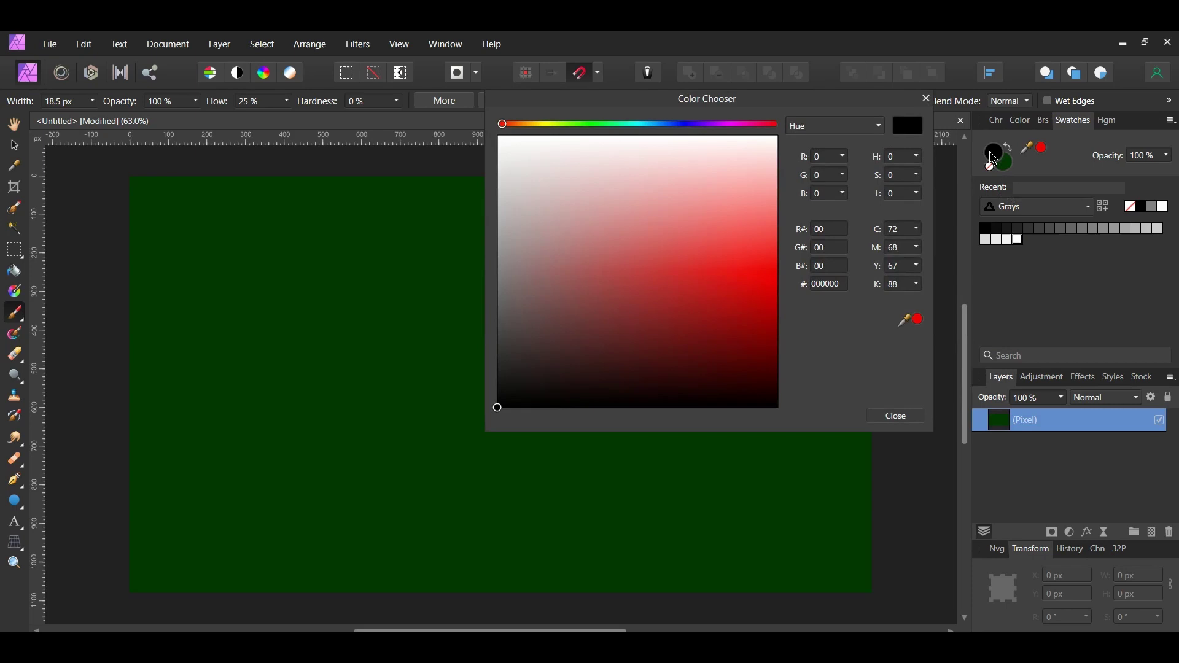
left_click(829, 283)
type("0e")
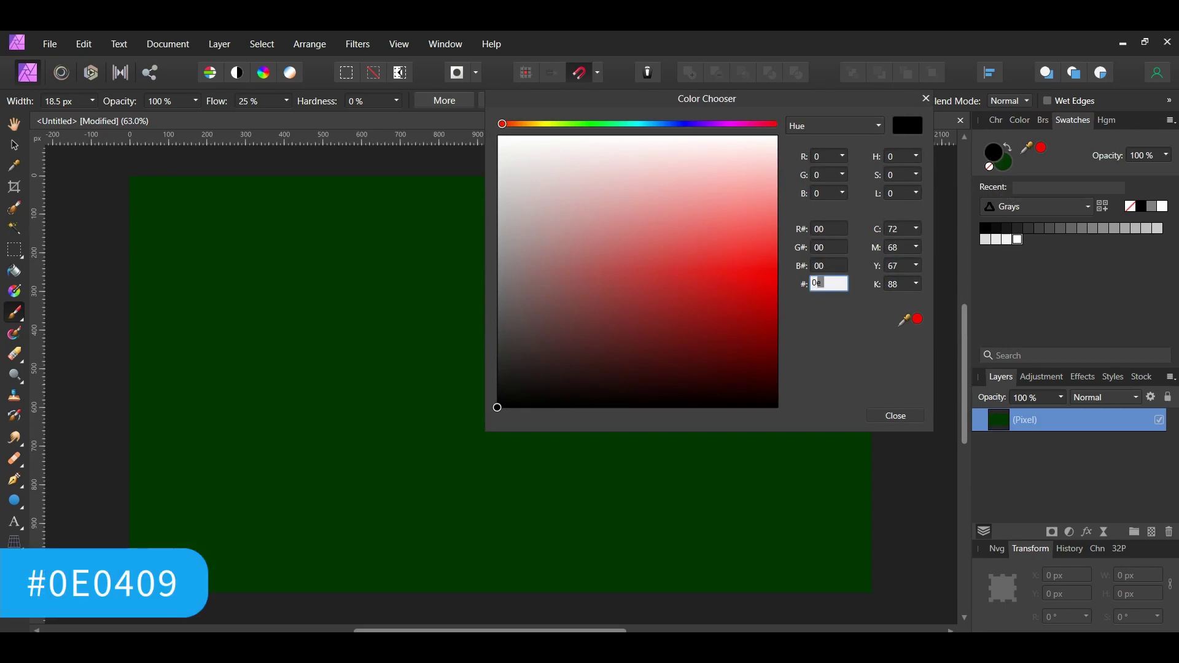
type("0409")
key("Return")
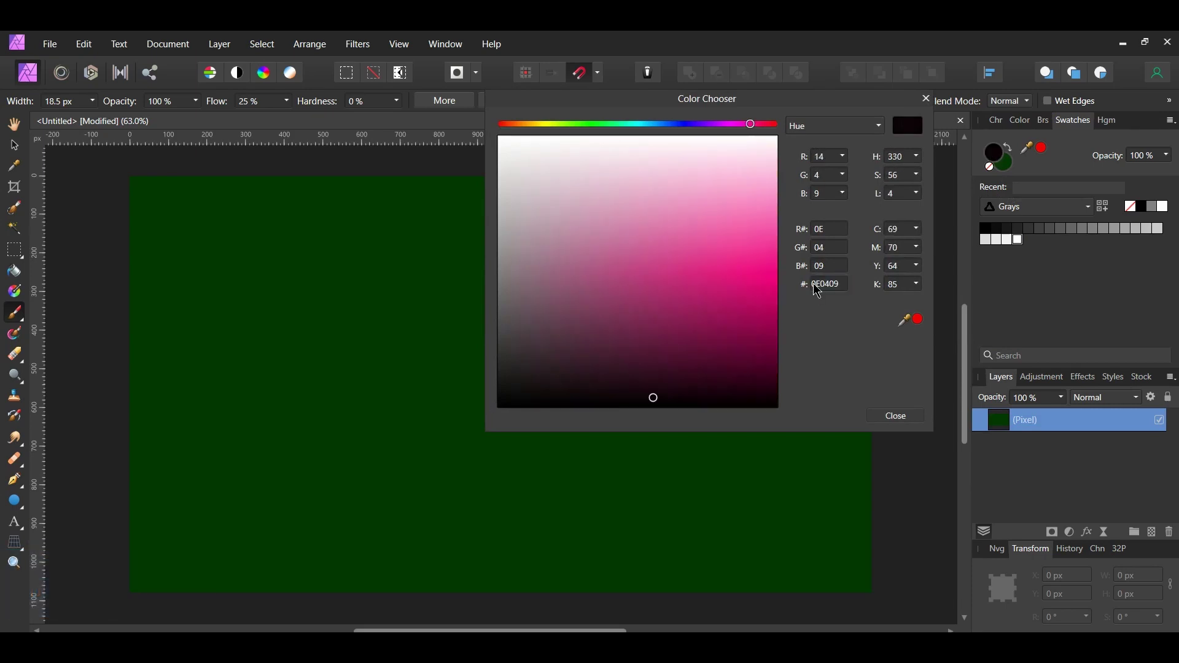
left_click(906, 417)
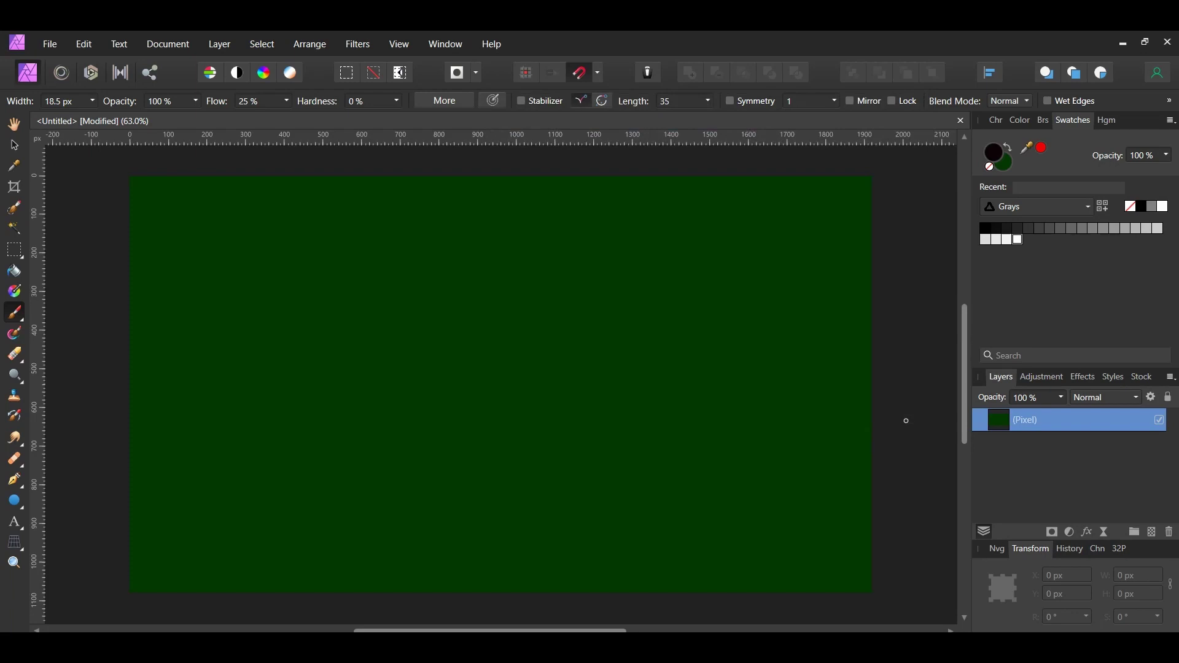
On a new layer, paint soft dark edges around the canvas with the 512 px soft brush.
left_click(1152, 533)
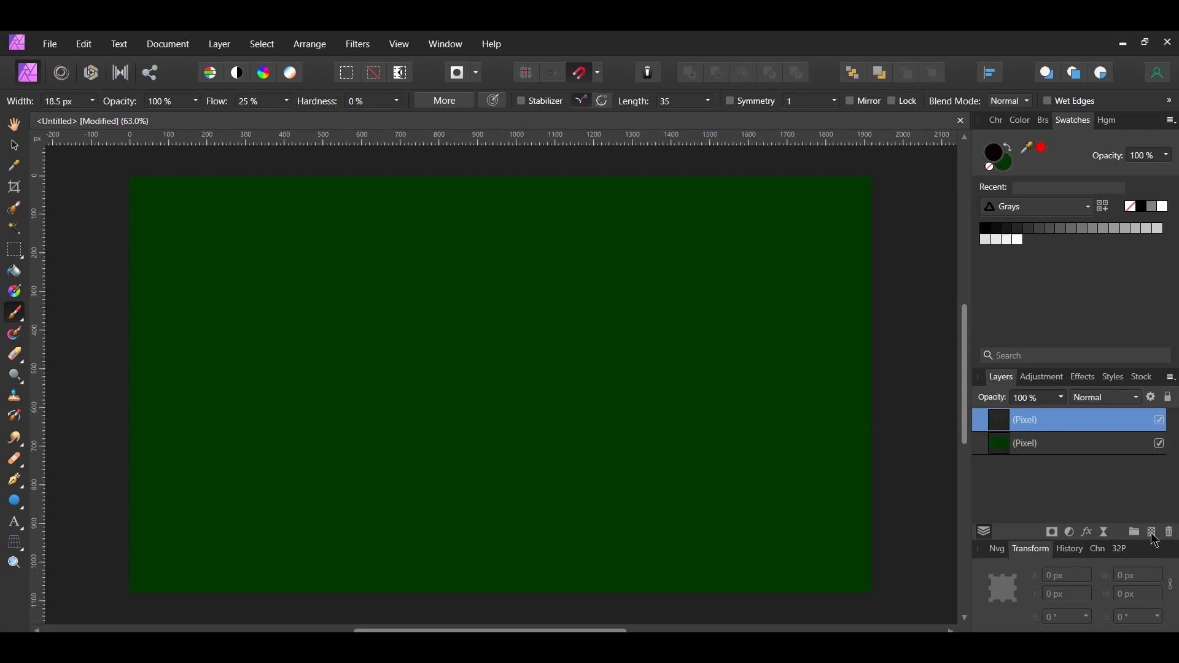
left_click(1044, 123)
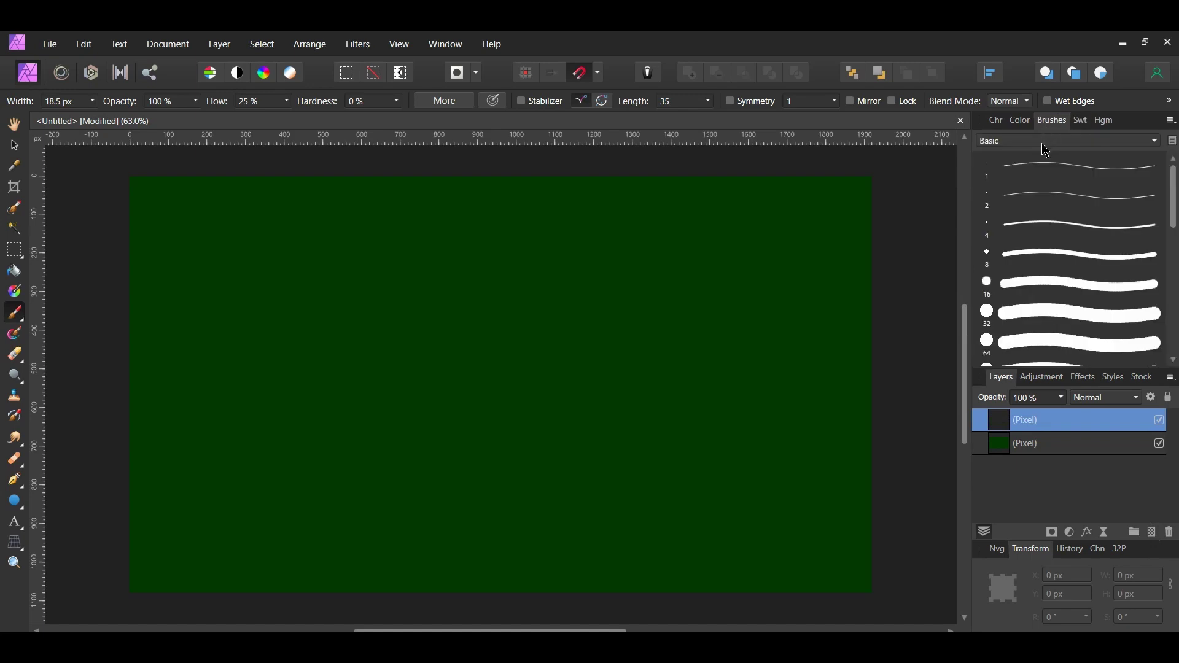
scroll(1078, 276, "down", 5)
scroll(1082, 283, "down", 2)
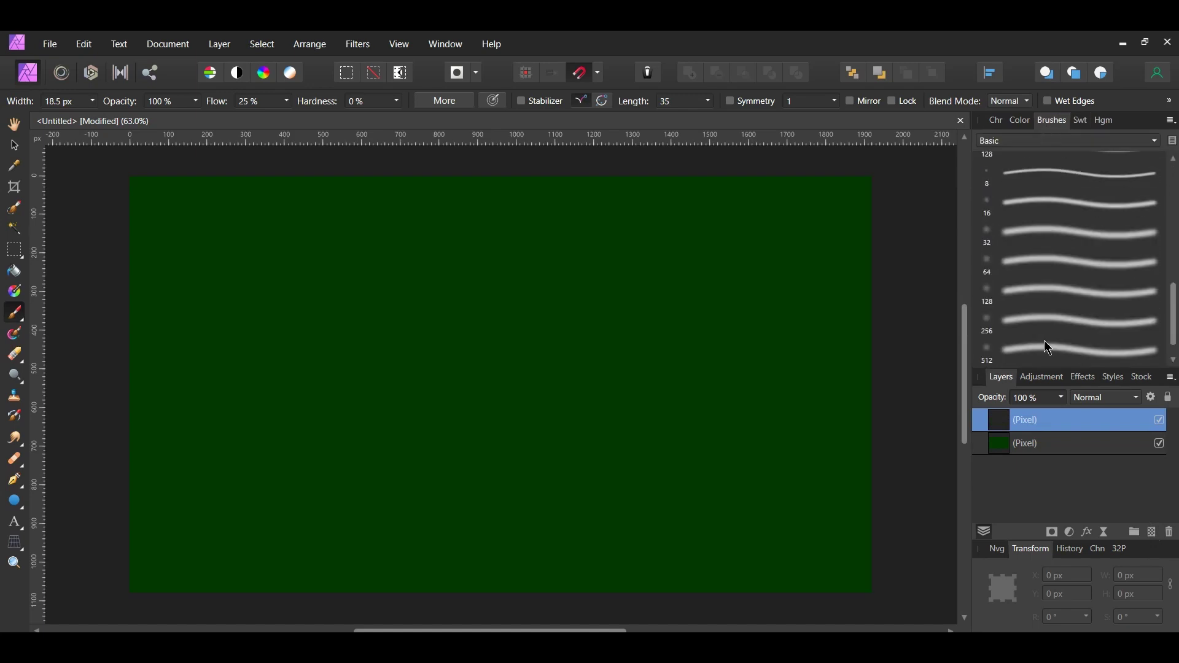
left_click(1044, 349)
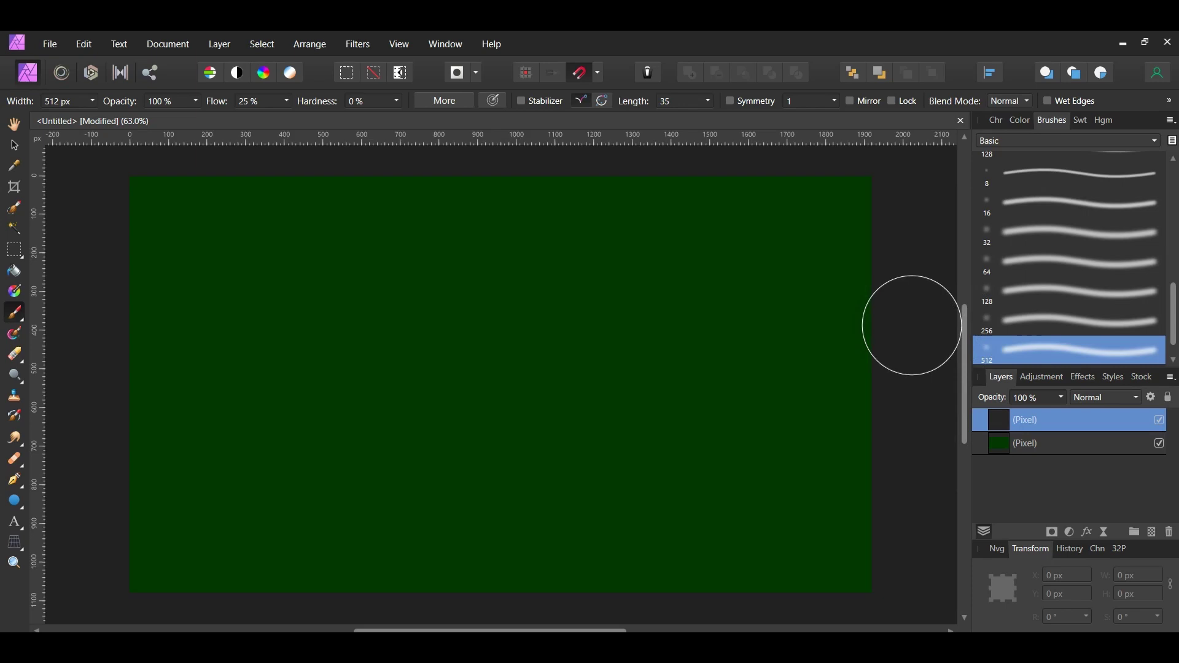
scroll(870, 300, "down", 1)
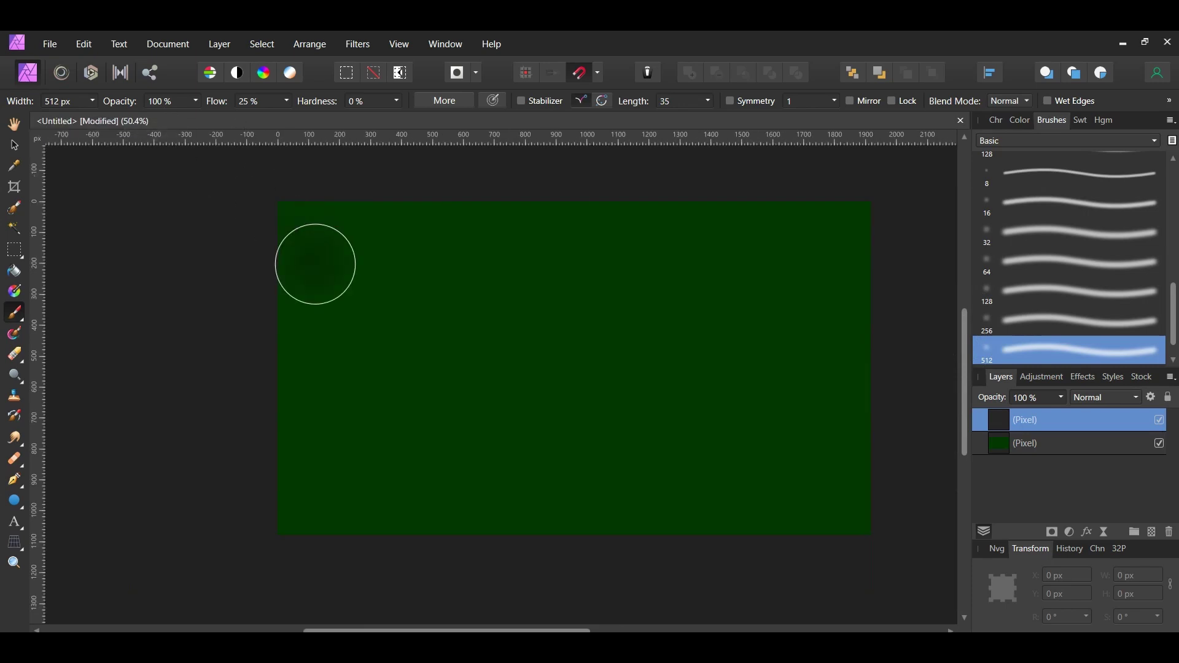
scroll(332, 270, "up", 1)
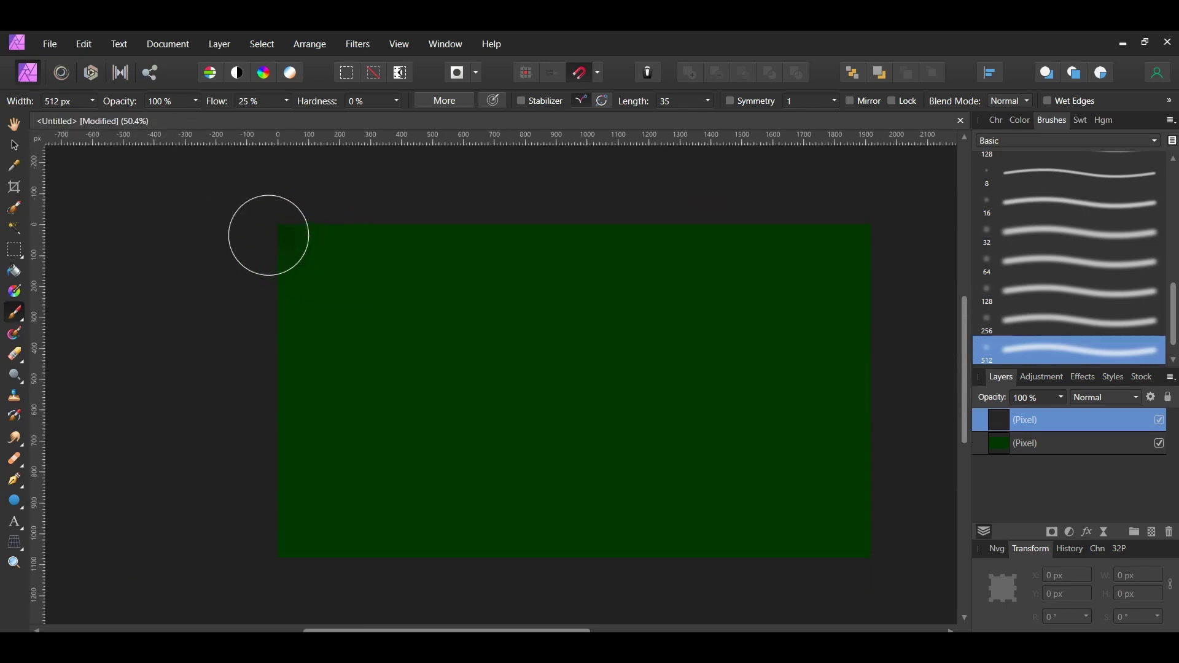
left_click_drag(269, 235, 852, 234)
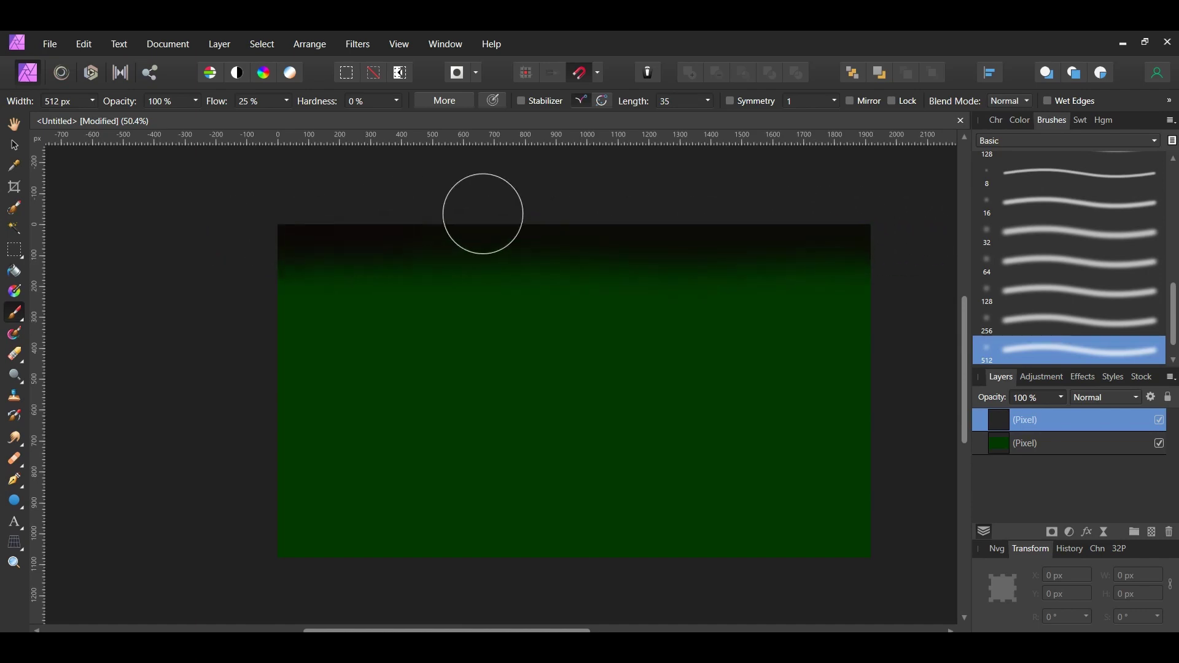
mouse_move(257, 547)
left_mouse_down()
mouse_move(368, 566)
mouse_move(866, 329)
mouse_move(878, 513)
left_mouse_up()
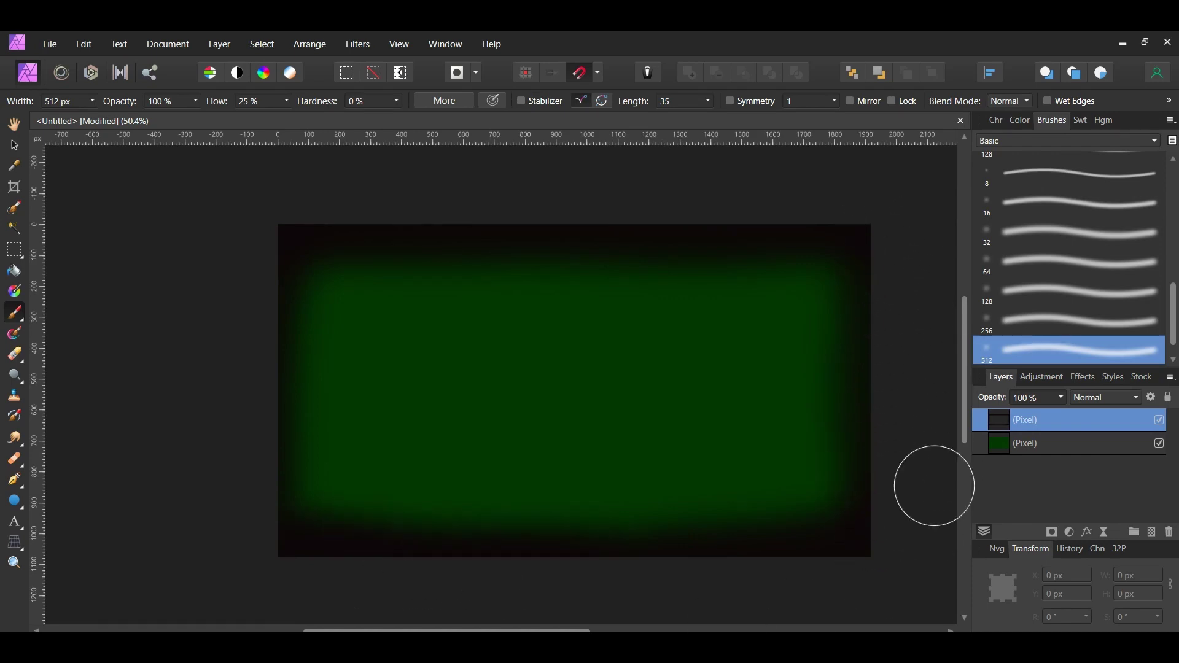
Hide the vignette and green background layers.
left_click(1159, 421)
left_click(1159, 443)
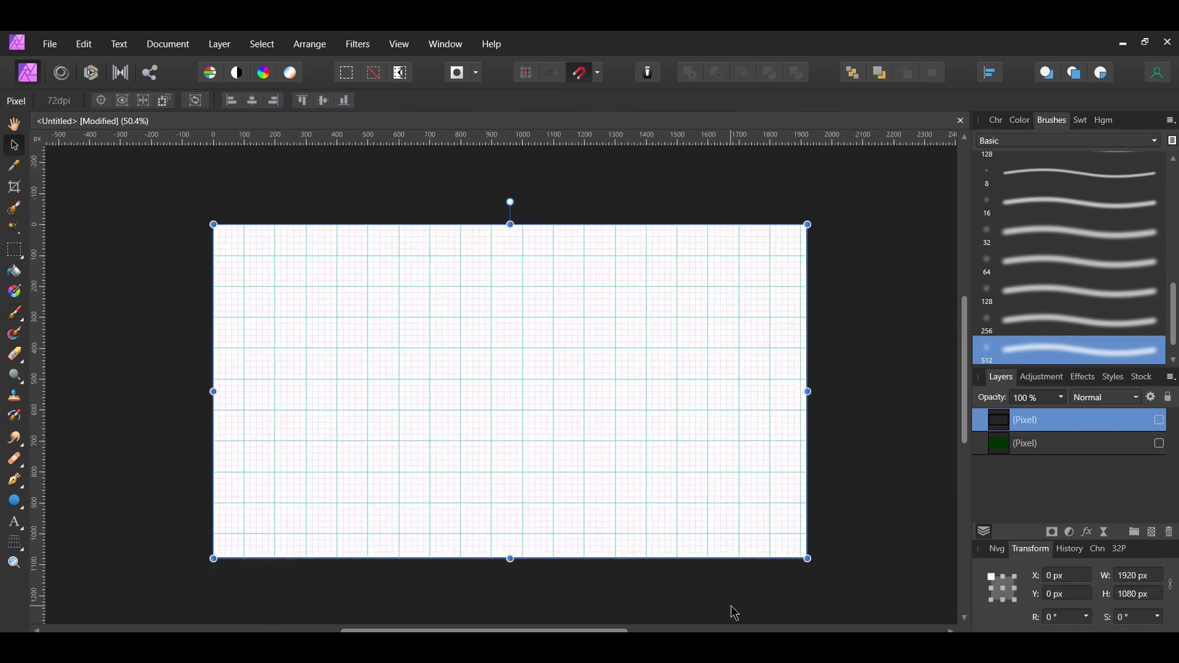
left_click(399, 45)
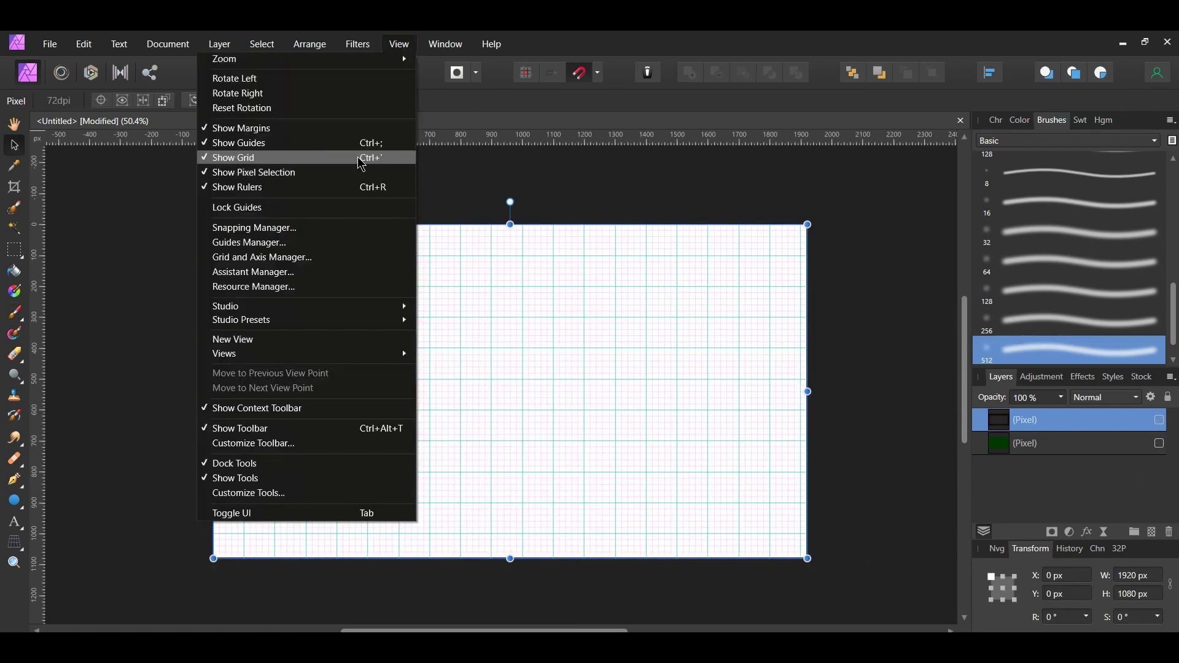
left_click(884, 537)
In the Grid and Axis Manager, switch to Basic mode with 20 px spacing and close it.
left_click(399, 44)
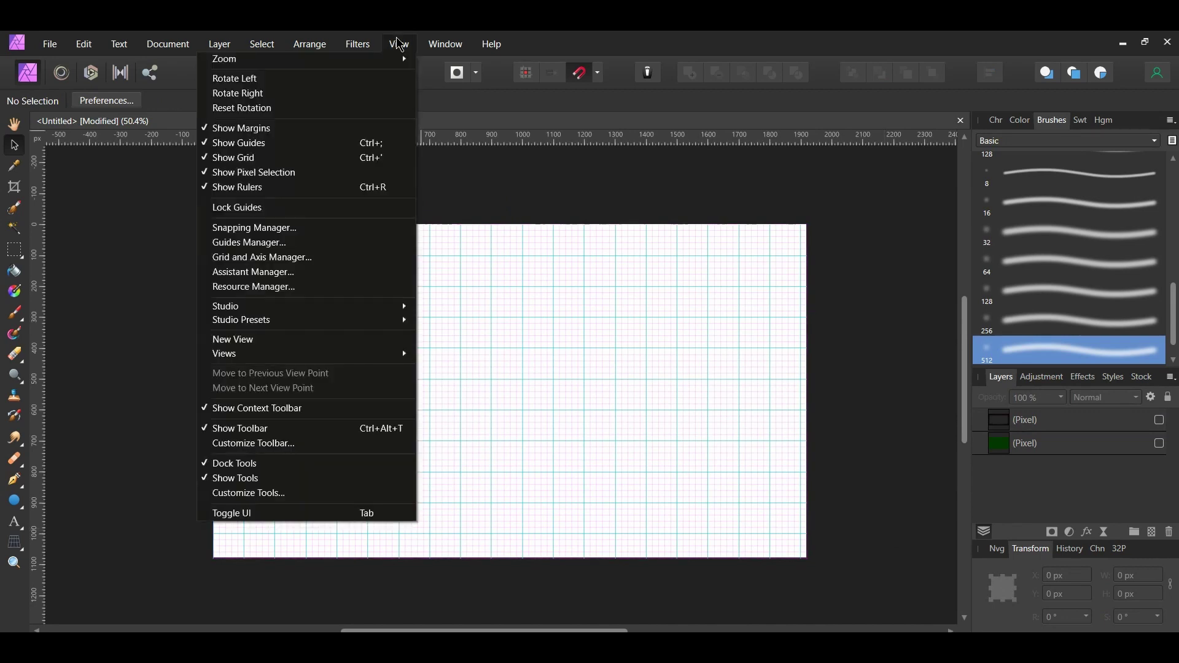
left_click(358, 260)
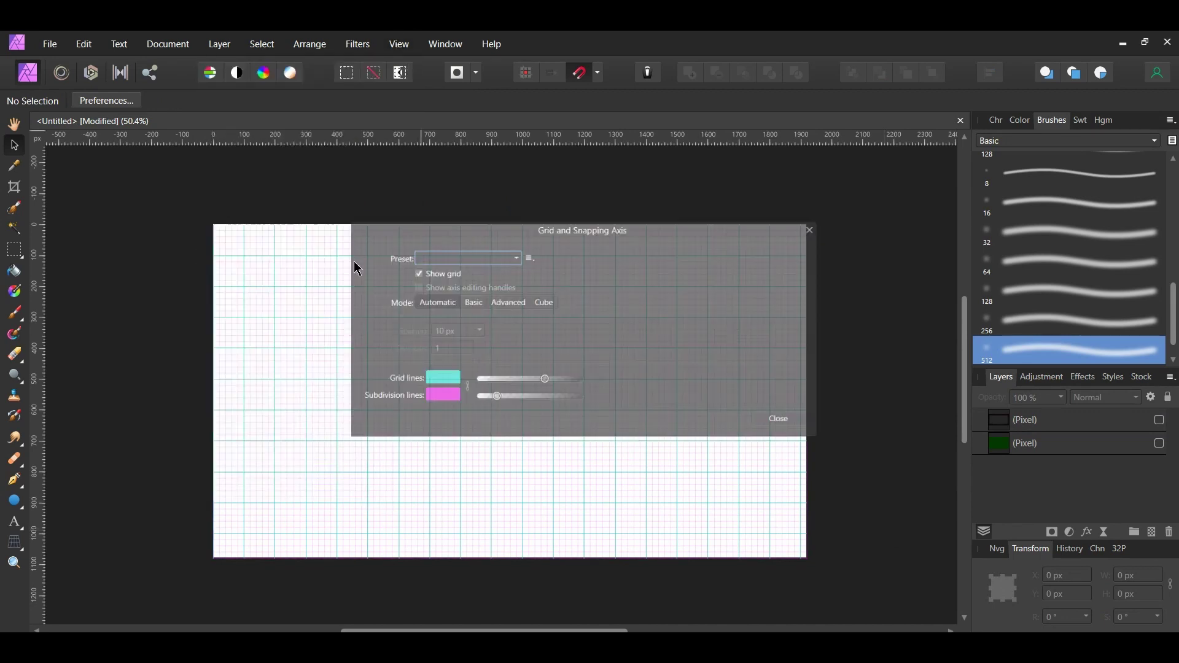
left_click(466, 301)
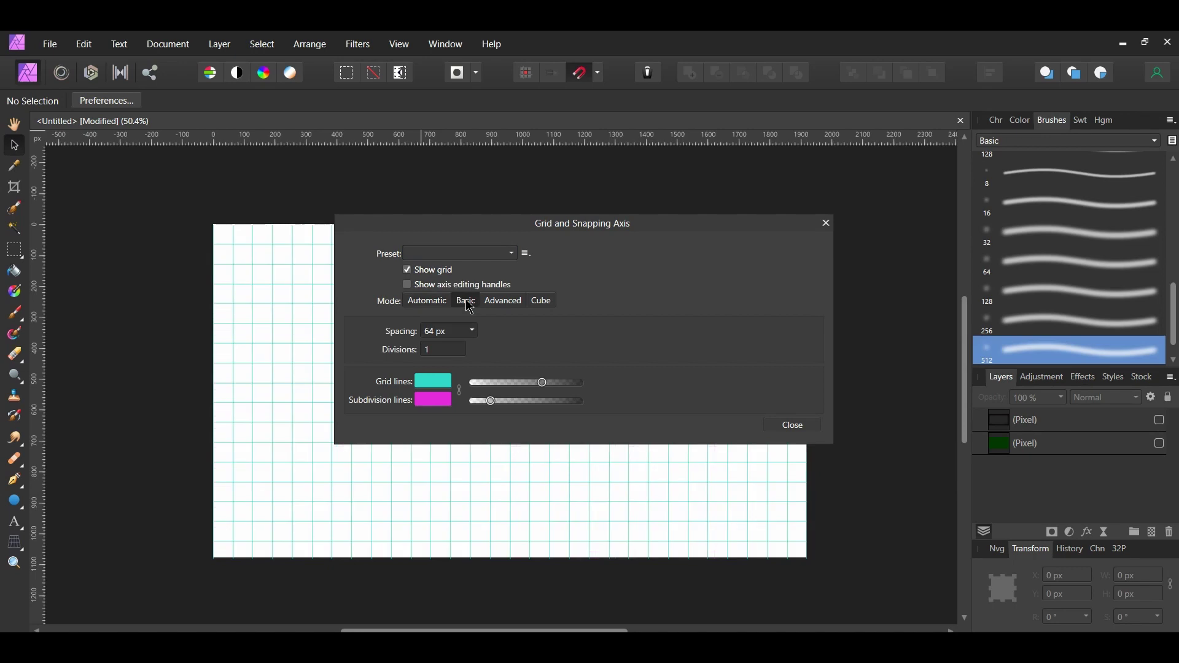
left_click(455, 332)
type("20")
key("Return")
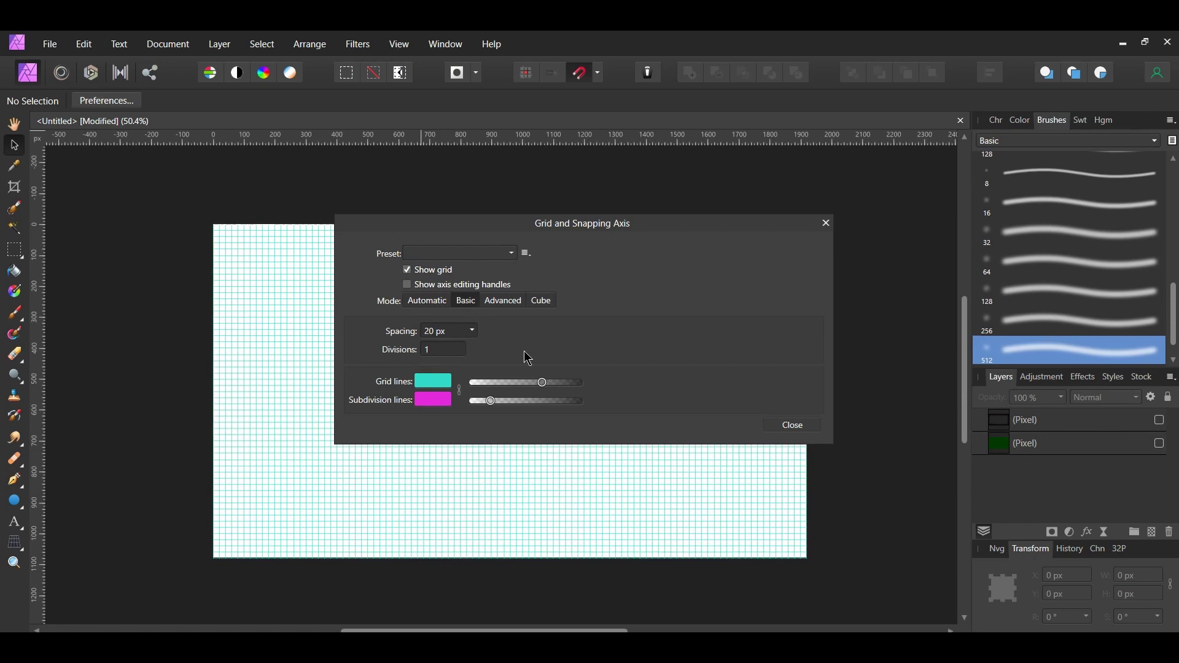
left_click(437, 385)
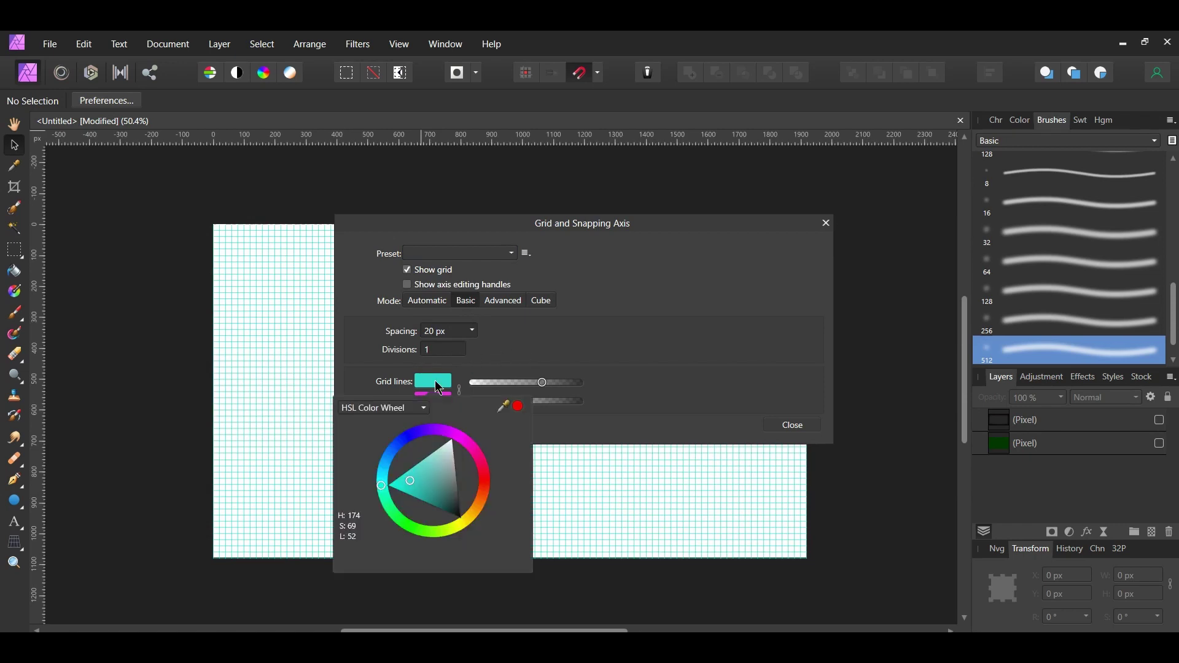
left_click(437, 387)
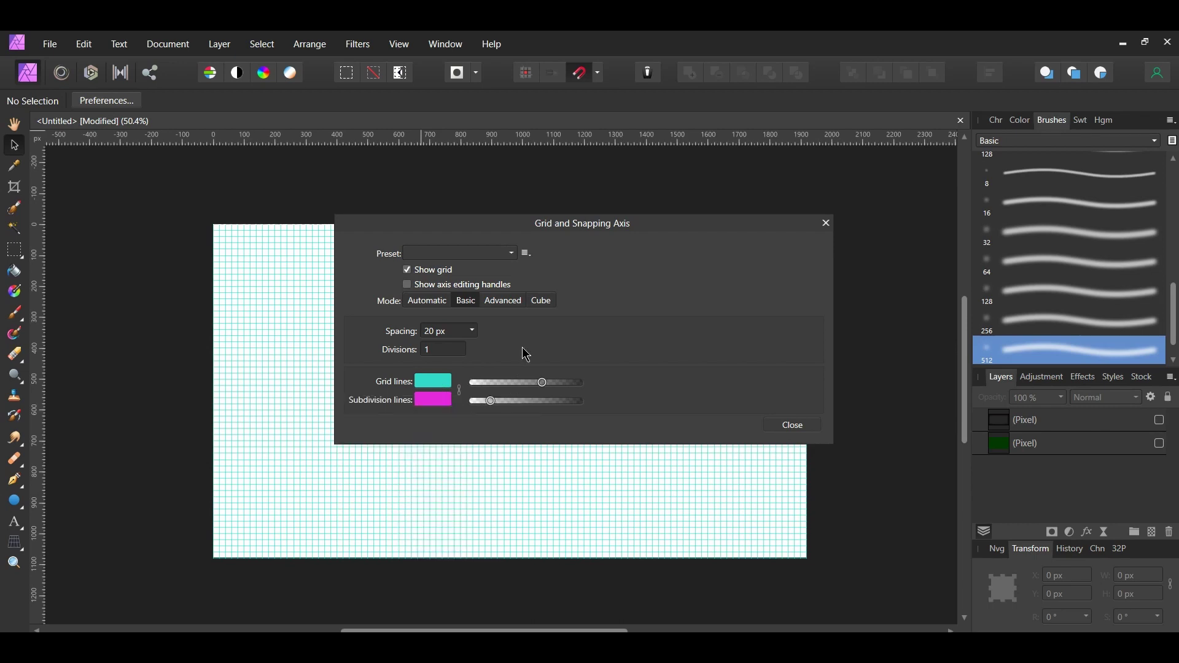
left_click(788, 425)
key("ctrl+equal")
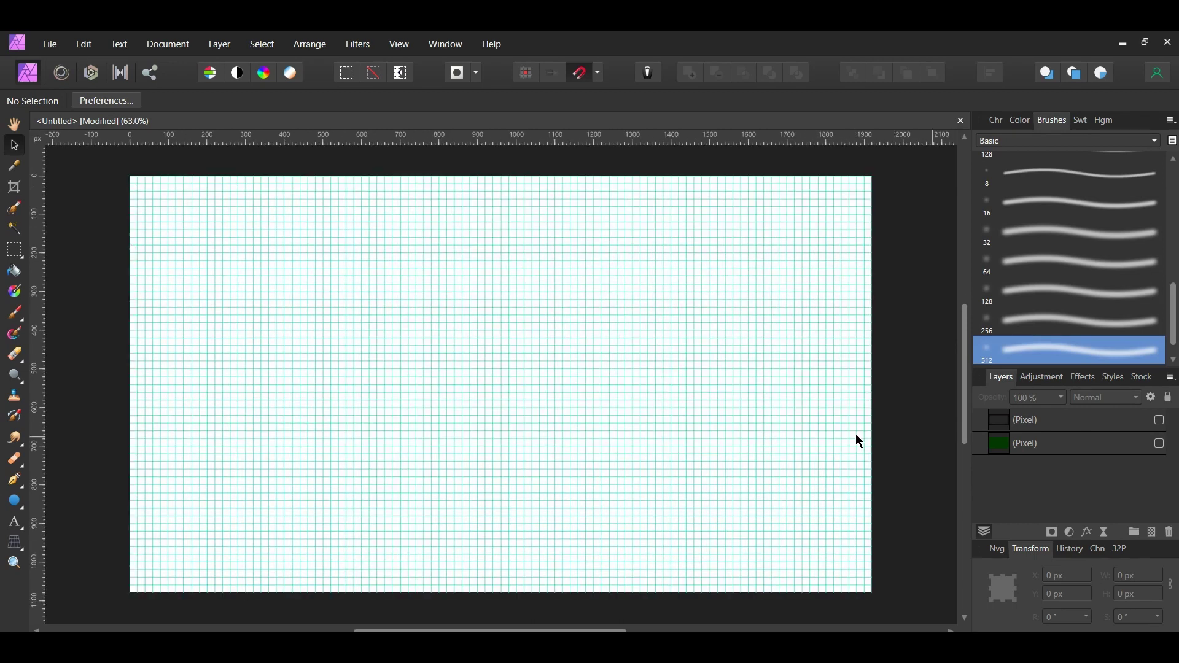
key("t")
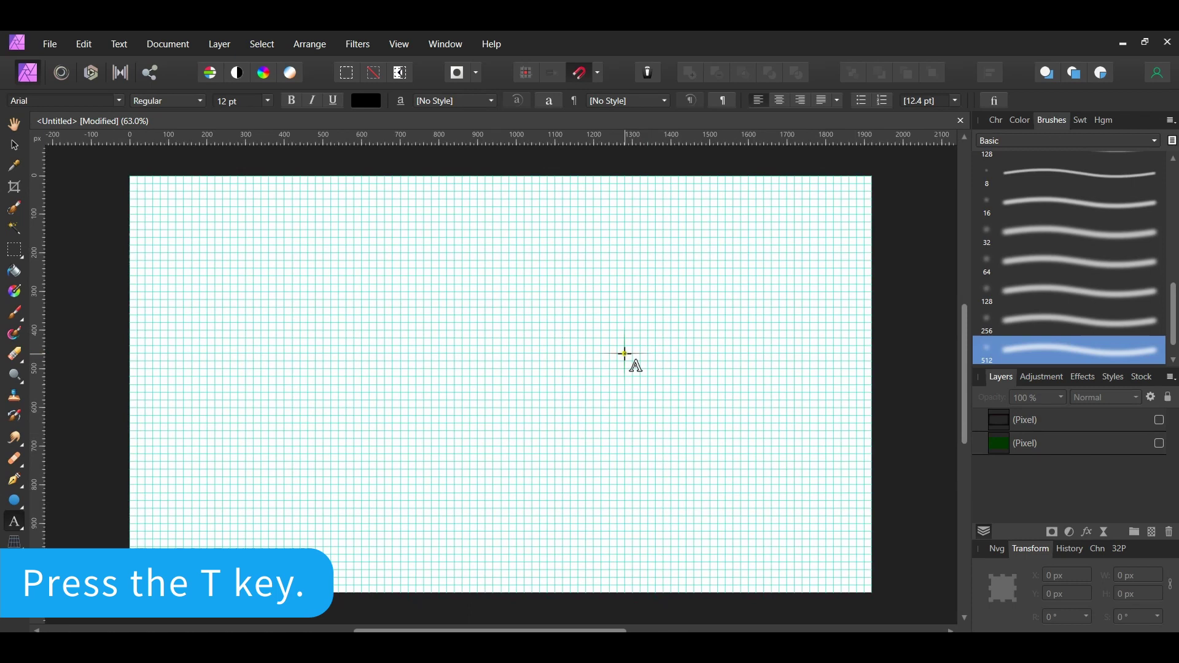
left_click_drag(136, 180, 167, 230)
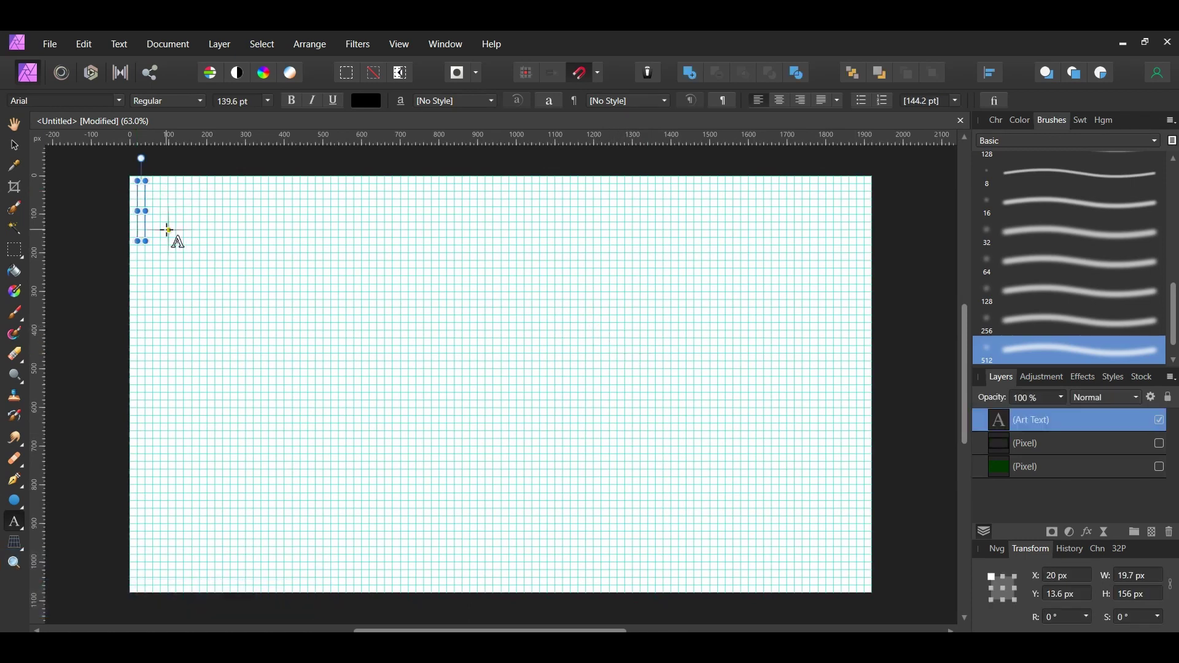
type("1001001")
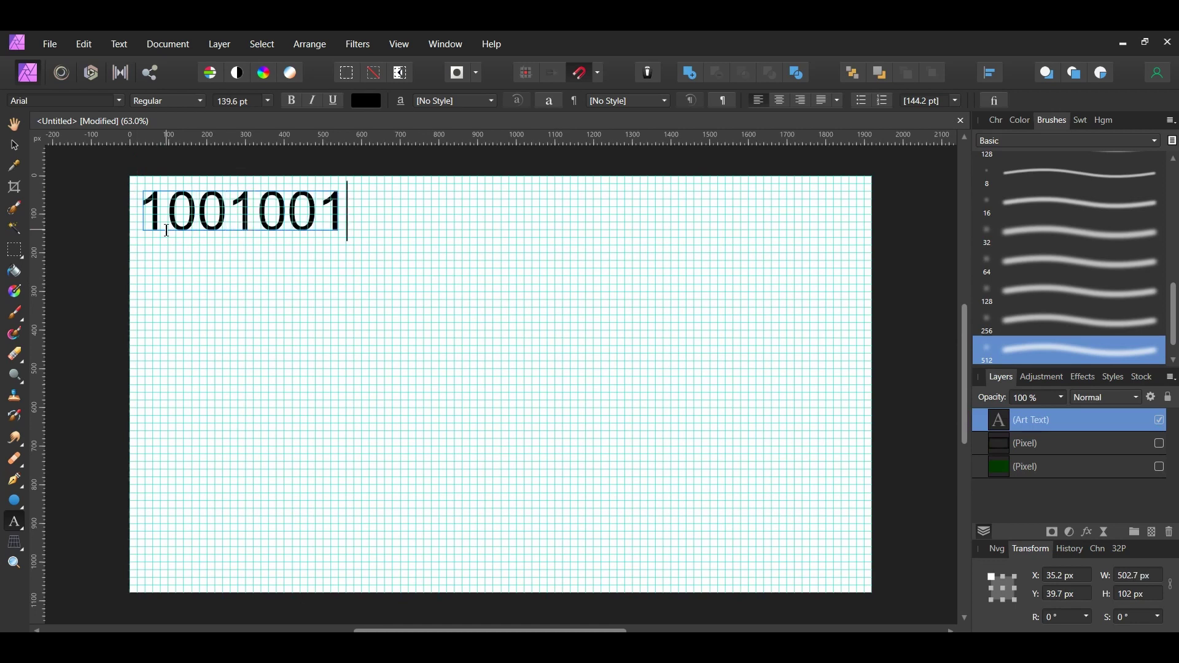
type("01010010101010101000")
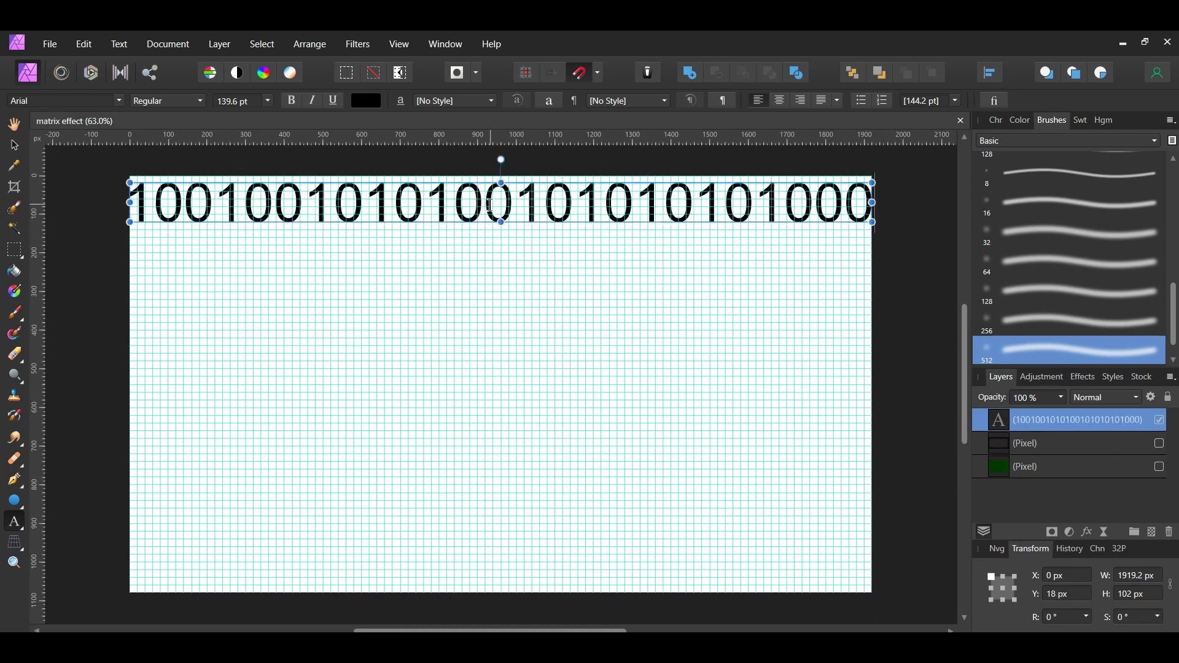
key("ctrl+a")
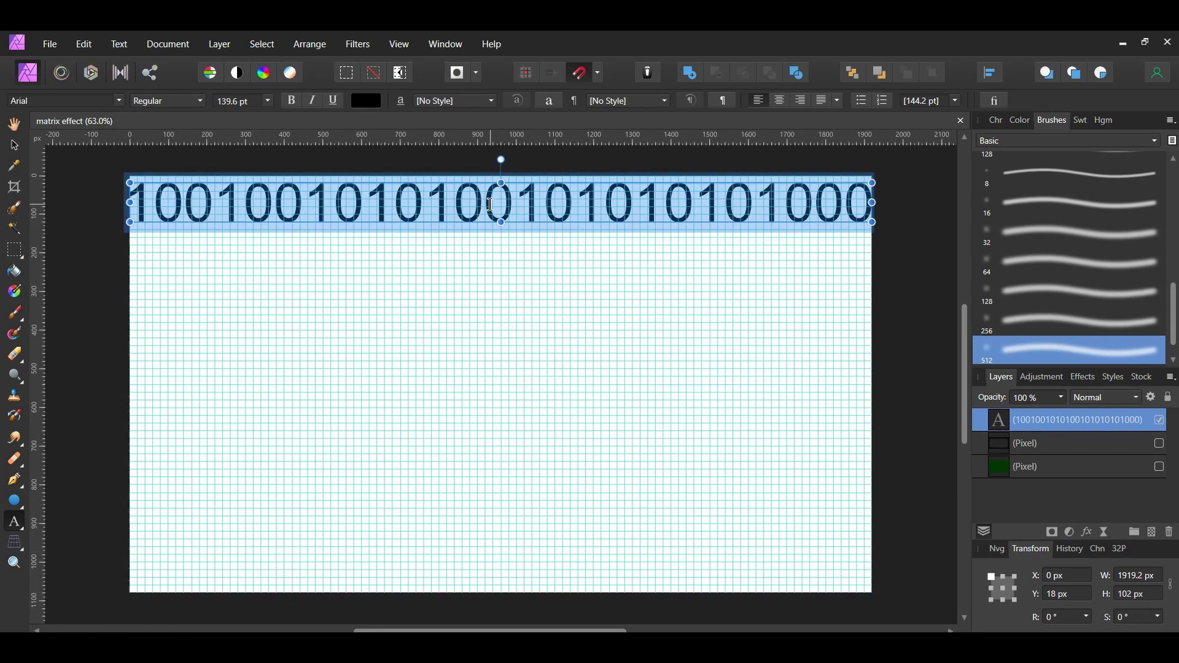
left_click(236, 100)
type("20")
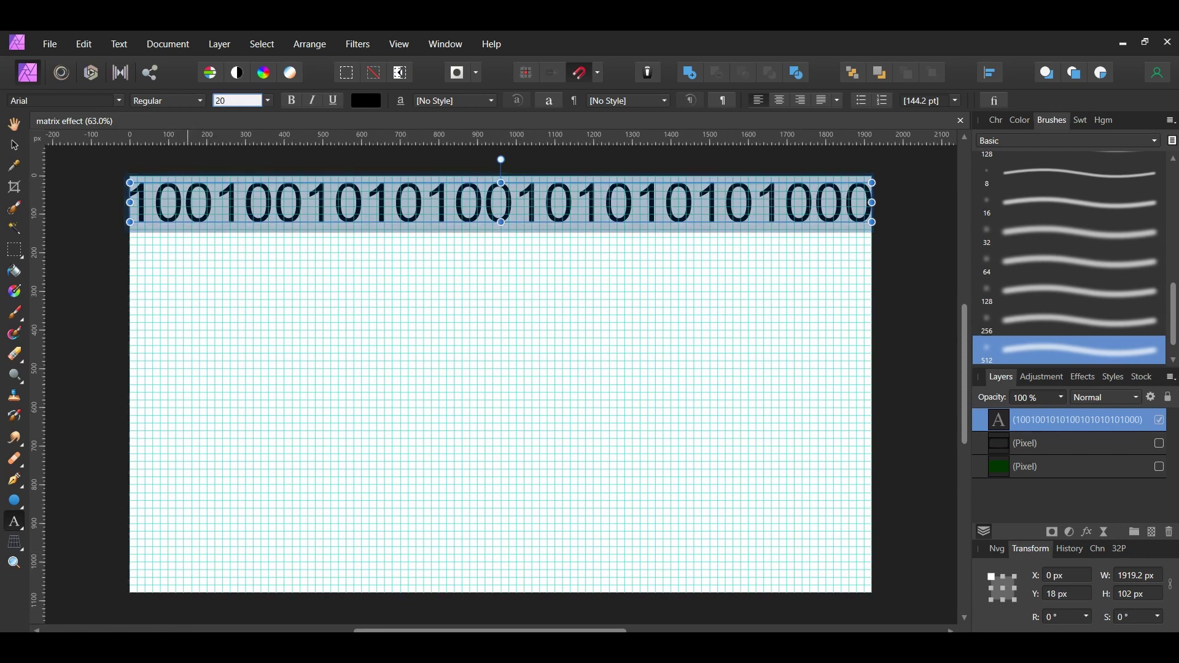
key("Return")
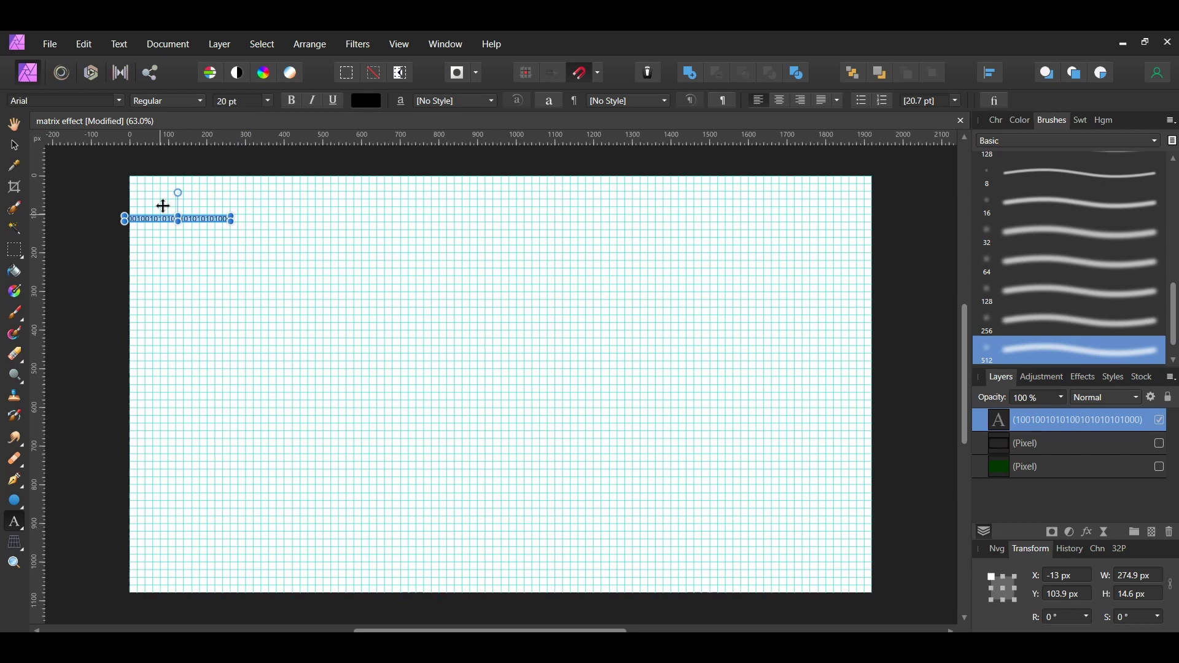
left_click_drag(162, 214, 166, 176)
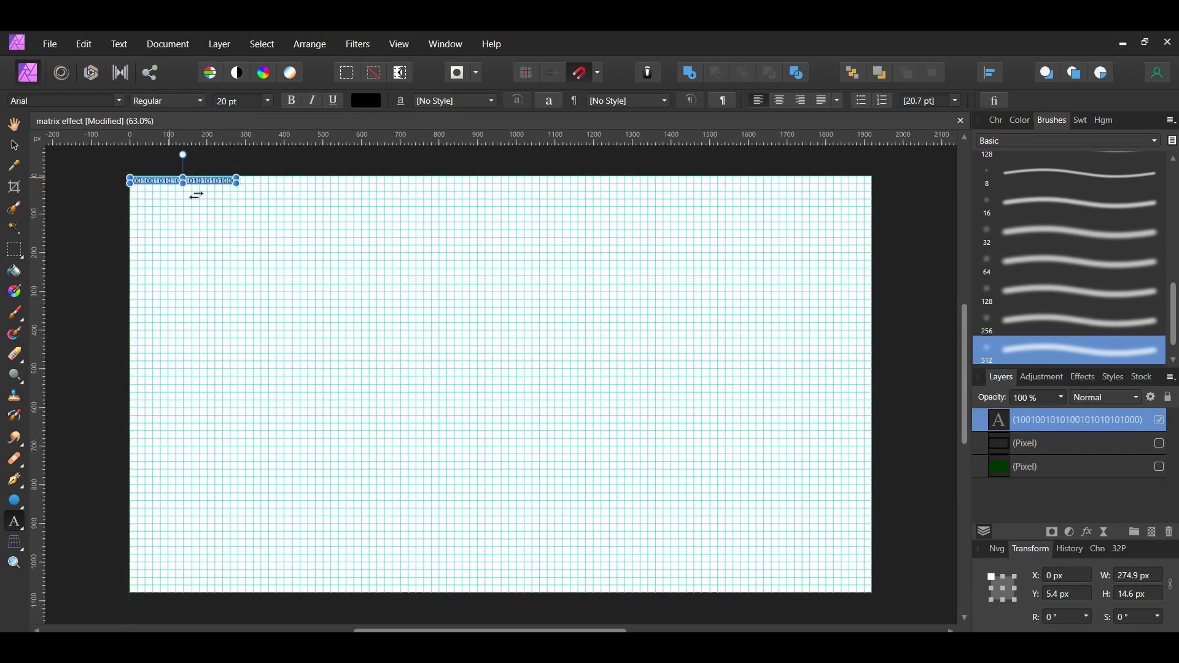
Duplicate the binary line rightward with Alt-drag and Ctrl+J to fill the top edge.
left_click(14, 145)
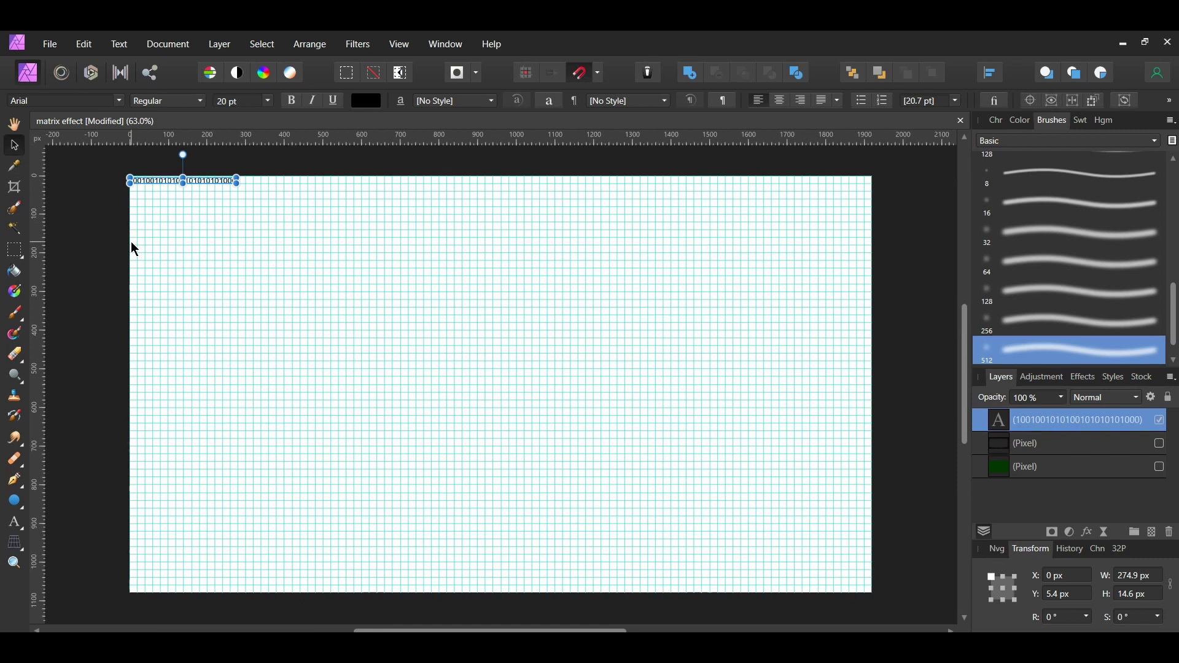
left_click_drag(208, 182, 320, 184)
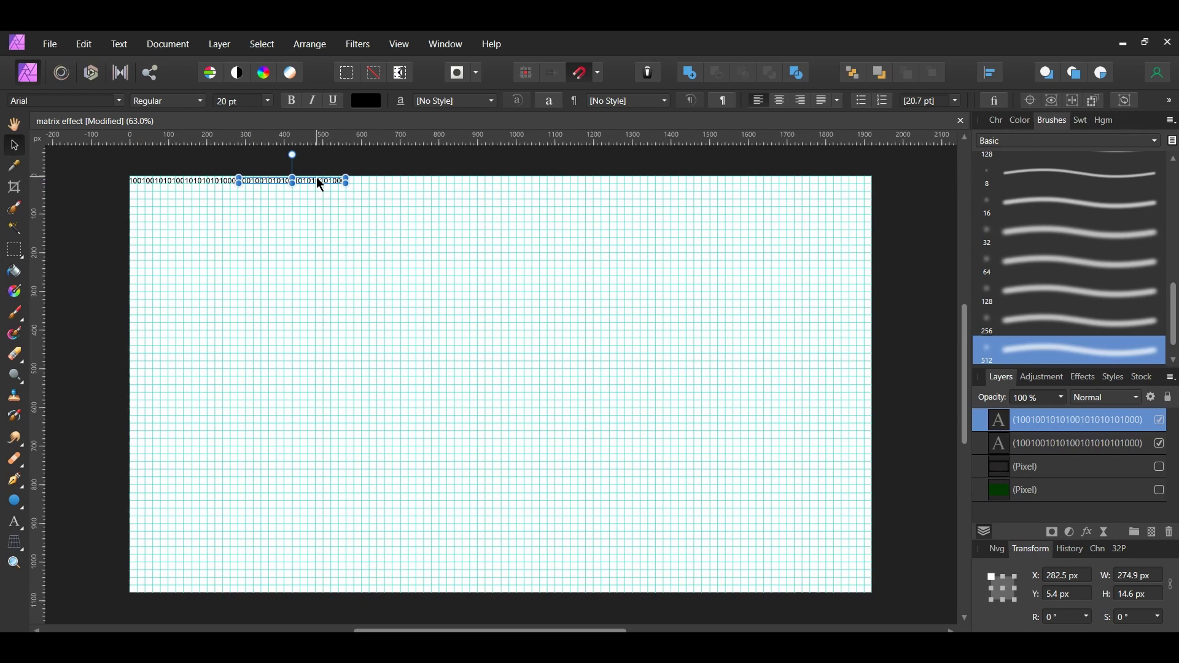
key("ctrl+j")
key("ctrl+j")
key("ctrl+j")
key("ctrl+j")
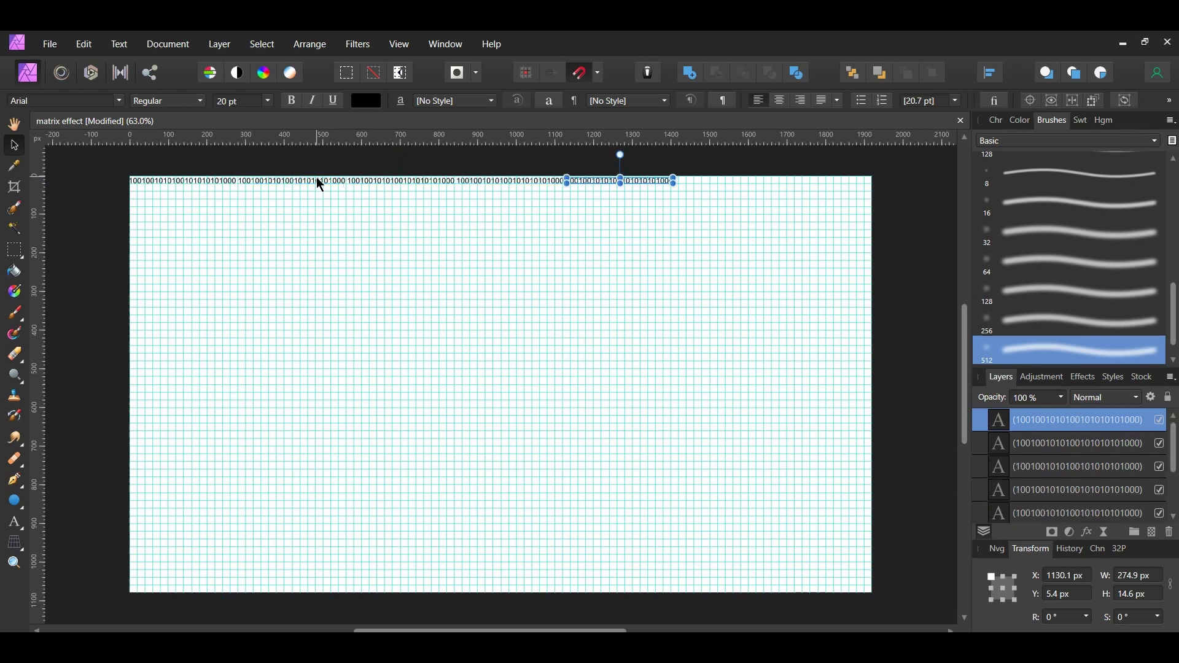
key("ctrl+j")
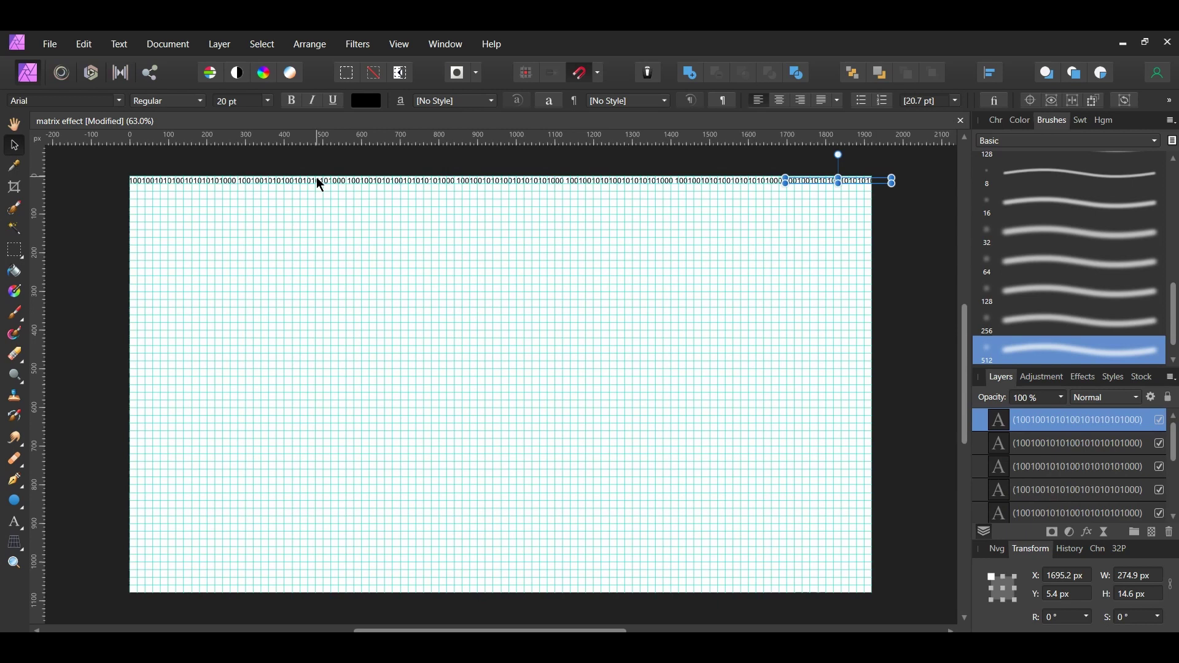
left_click(1081, 120)
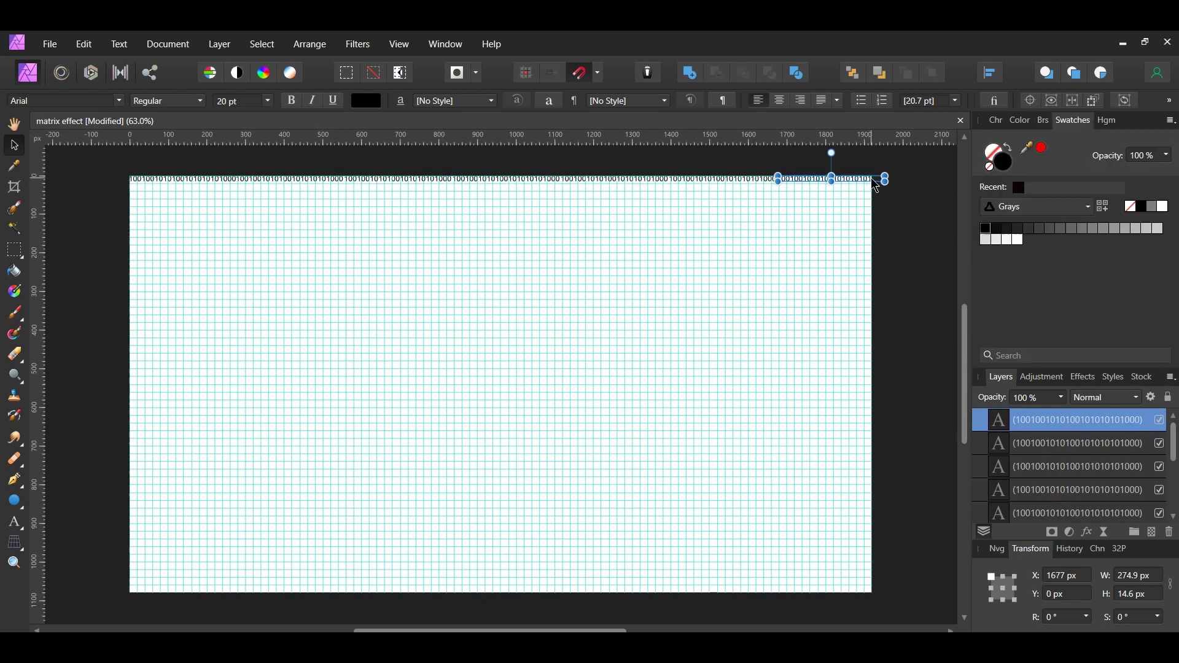
key("t")
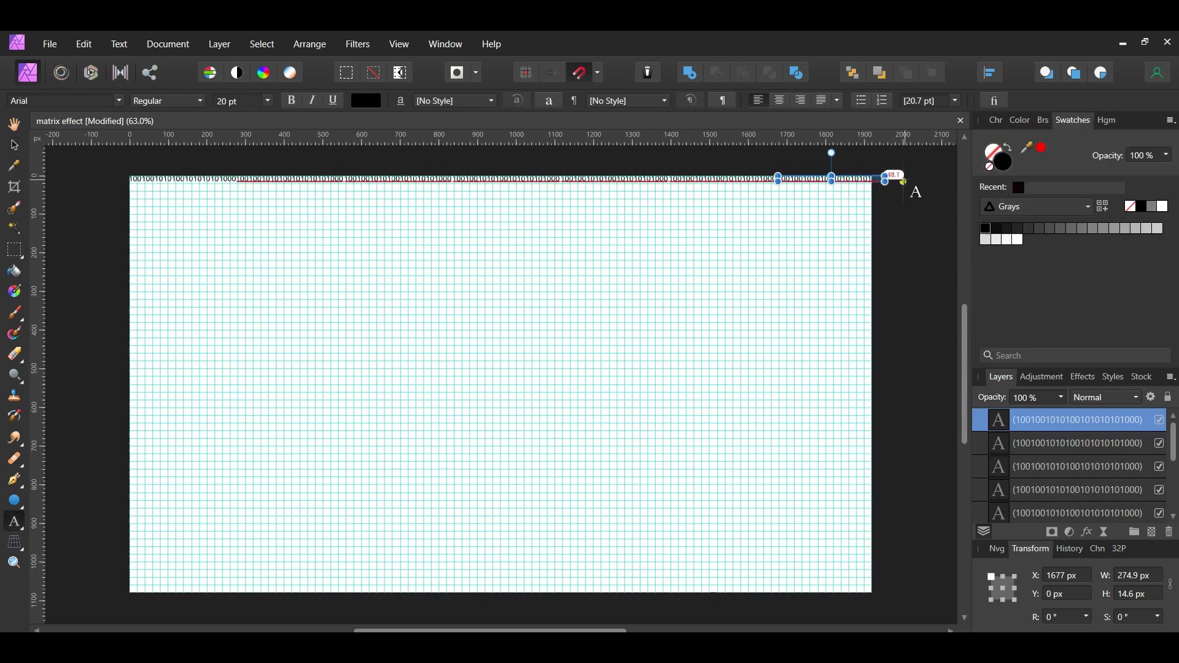
Copy the whole top row downward repeatedly until the page is covered, then select all rows.
key("v")
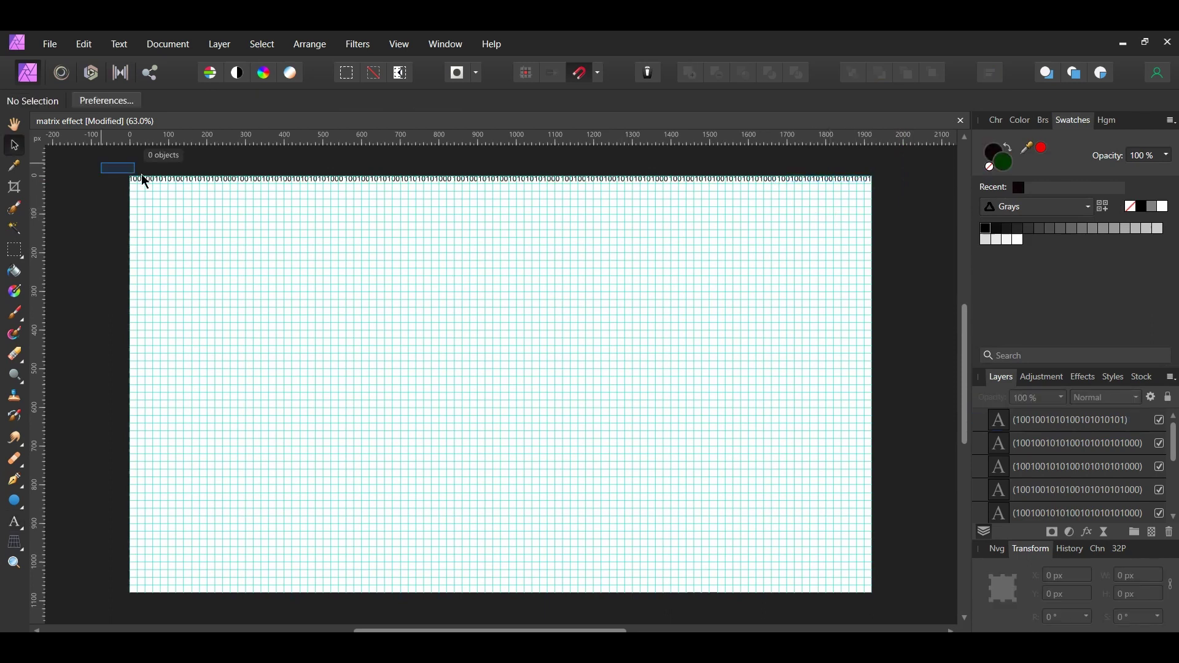
left_click_drag(101, 164, 911, 195)
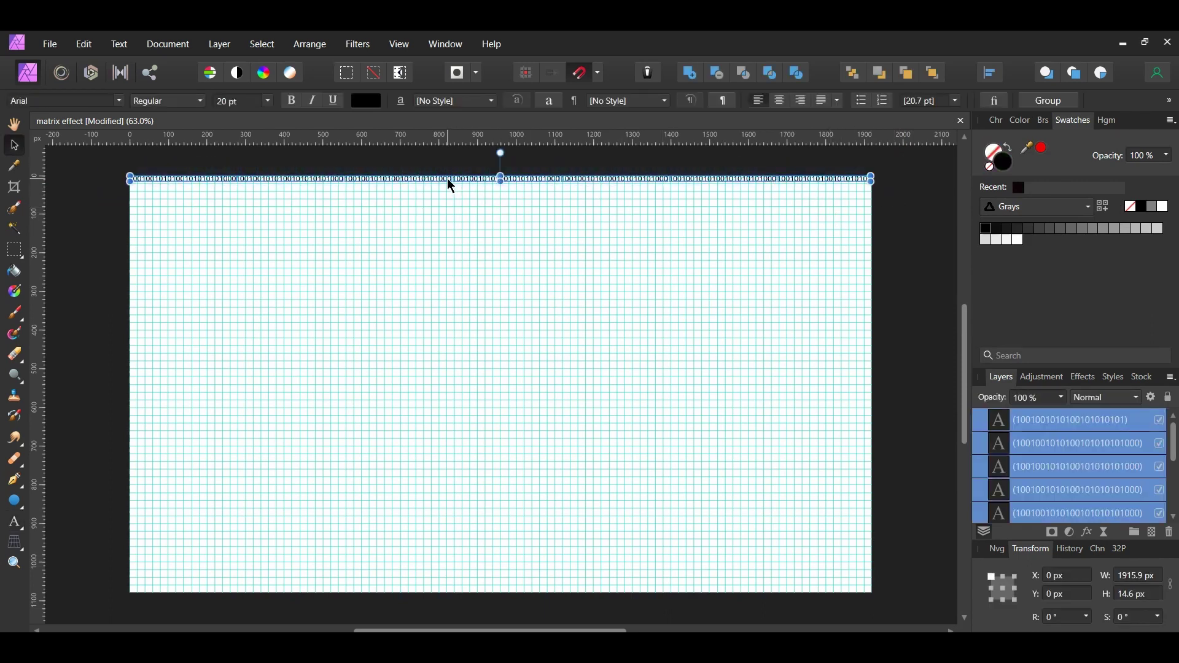
left_click_drag(451, 186, 449, 189)
key("ctrl+j")
key("ctrl+j")
key("ctrl+j")
key("ctrl+j")
key("ctrl+j")
key("ctrl+j")
key("ctrl+j")
key("ctrl+j")
key("ctrl+j")
key("ctrl+j")
key("ctrl+j")
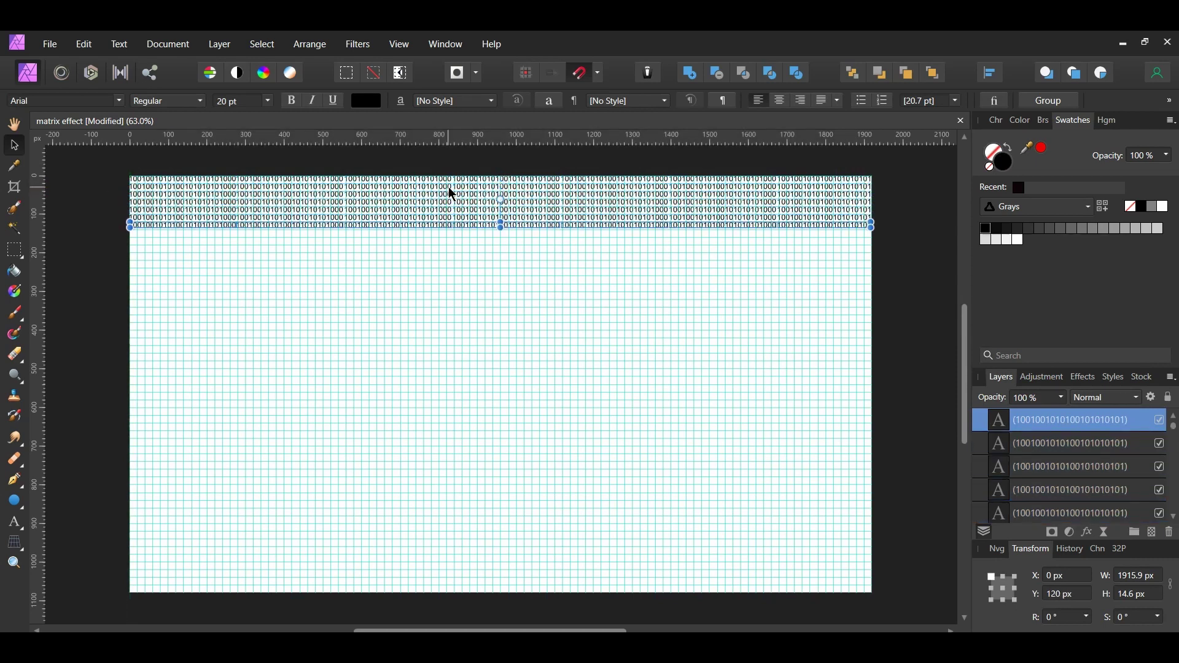
key("ctrl+j")
key("ctrl+j")
key("ctrl+j")
key("ctrl+j")
key("ctrl+j")
key("ctrl+j")
key("ctrl+j")
key("ctrl+j")
key("ctrl+j")
key("ctrl+j")
key("ctrl+j")
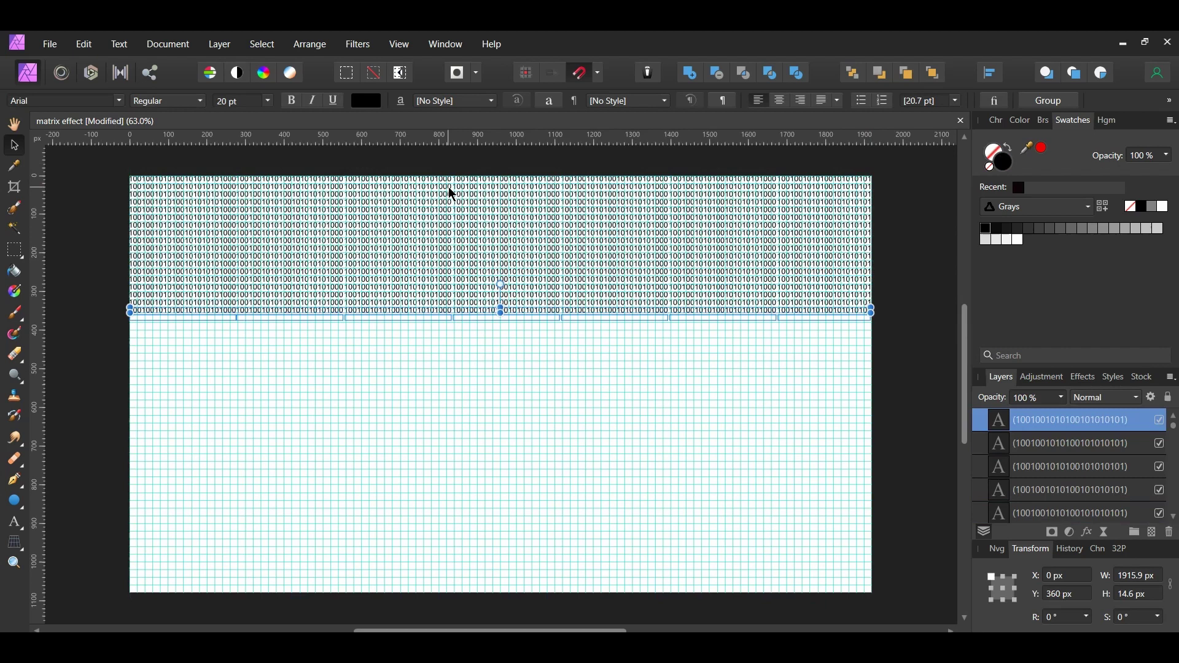
key("ctrl+j")
key("ctrl+j")
key("ctrl+j")
key("ctrl+j")
key("ctrl+j")
key("ctrl+j")
key("ctrl+j")
key("ctrl+j")
key("ctrl+j")
key("ctrl+j")
key("ctrl+j")
key("ctrl+j")
key("ctrl+j")
key("ctrl+j")
key("ctrl+j")
key("ctrl+j")
key("ctrl+j")
key("ctrl+j")
key("ctrl+j")
key("ctrl+j")
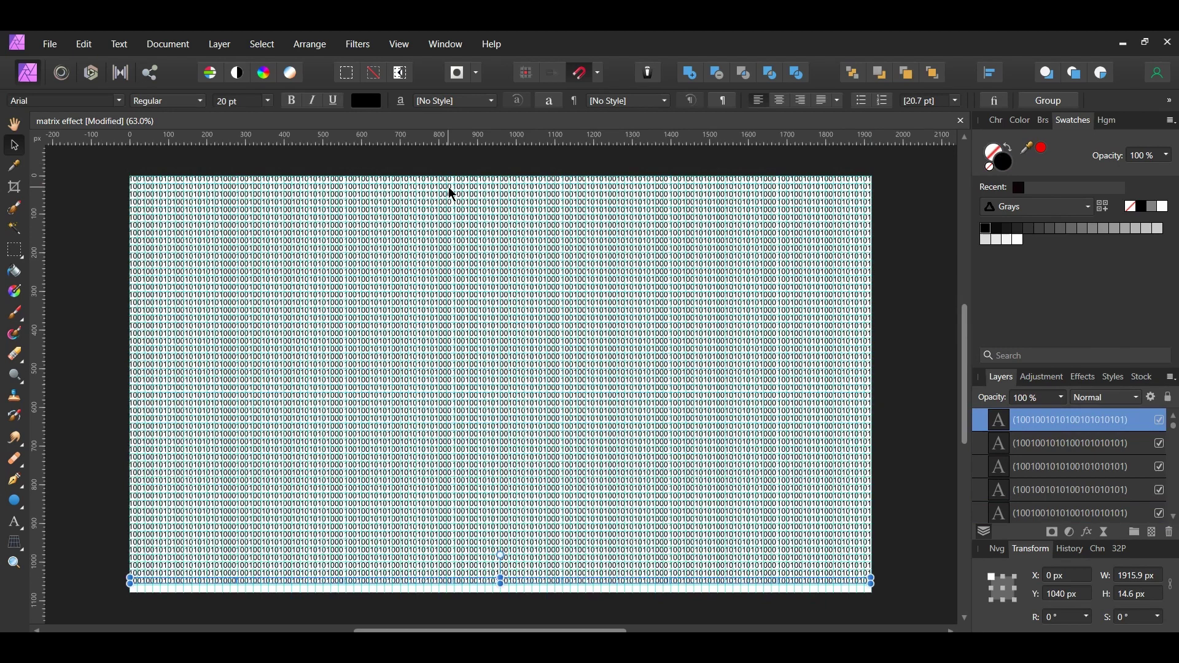
left_click_drag(98, 161, 894, 617)
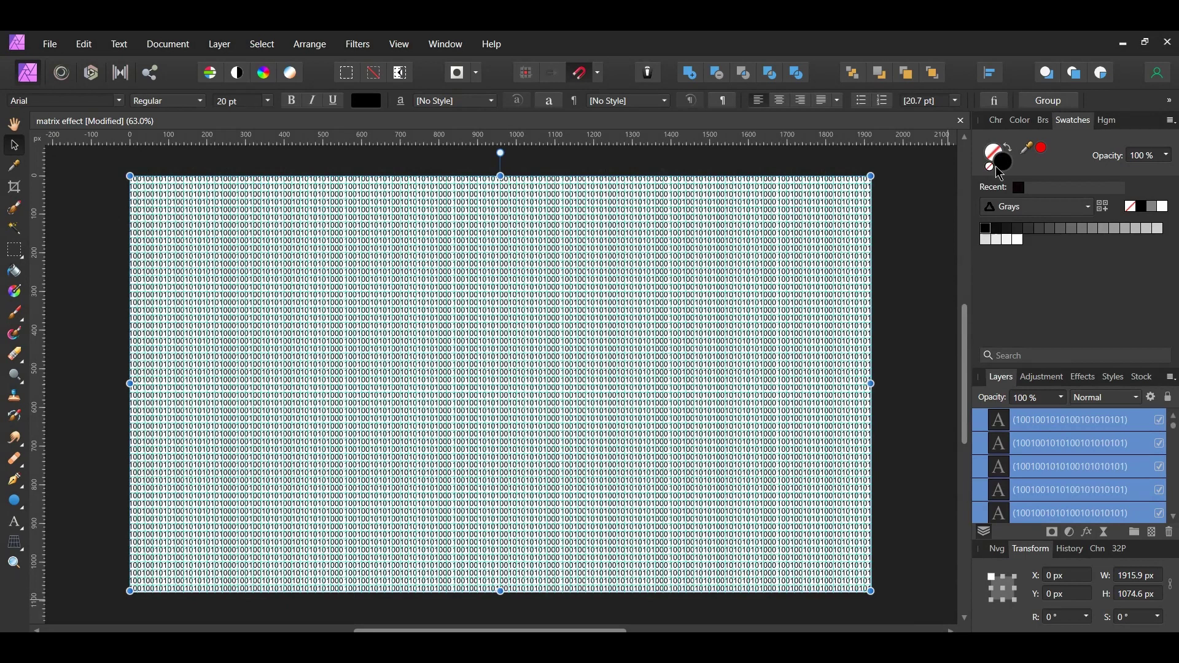
Colour all the selected binary text green #008500.
double_click(1013, 169)
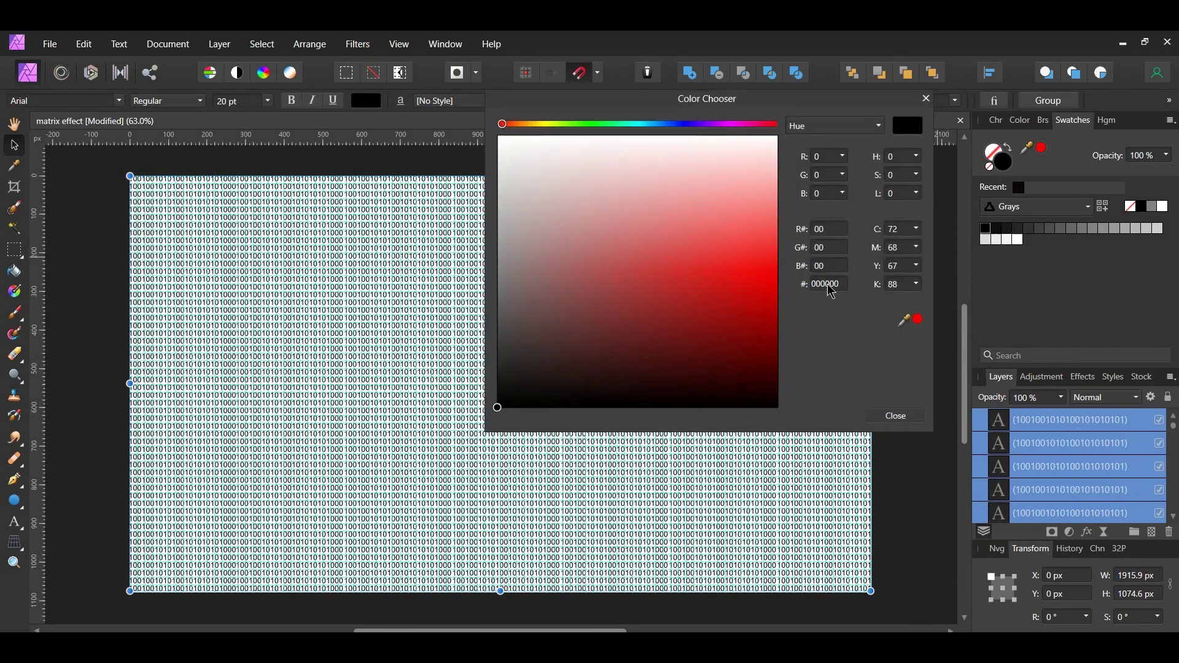
left_click(828, 285)
type("008")
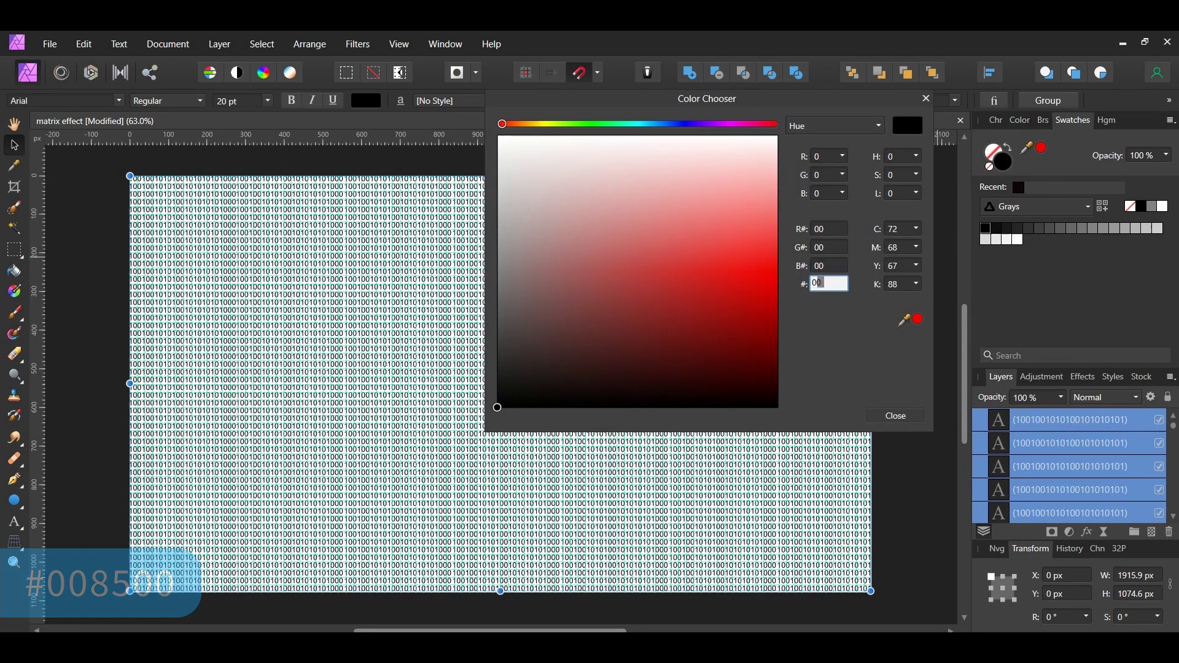
type("500")
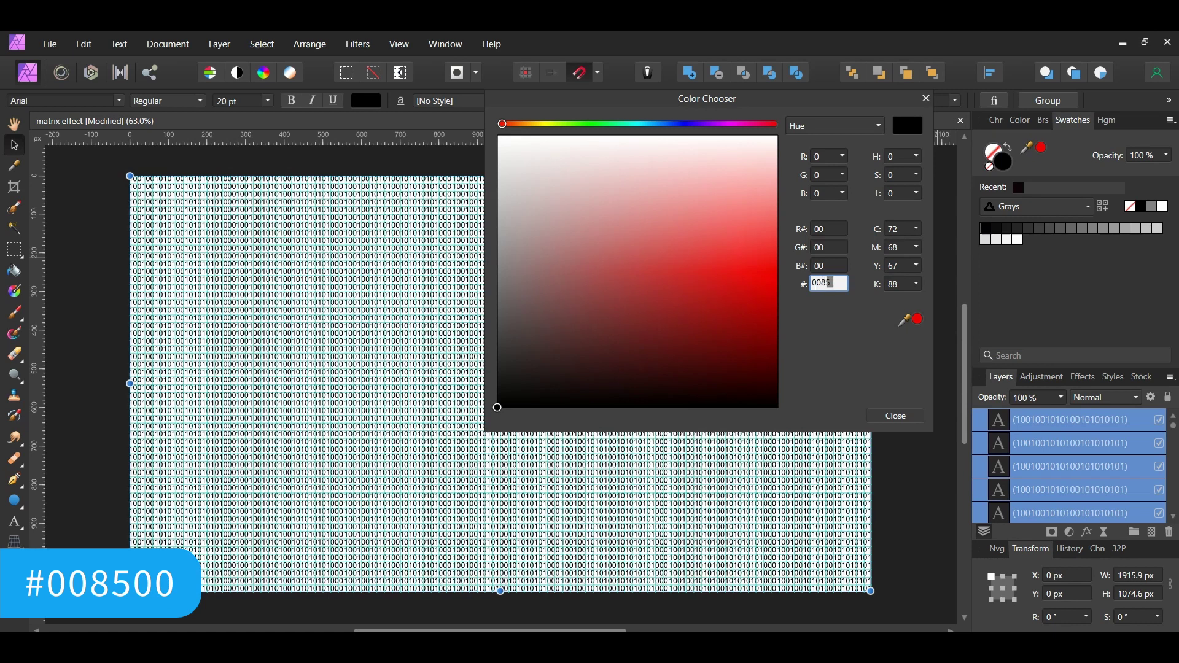
key("Return")
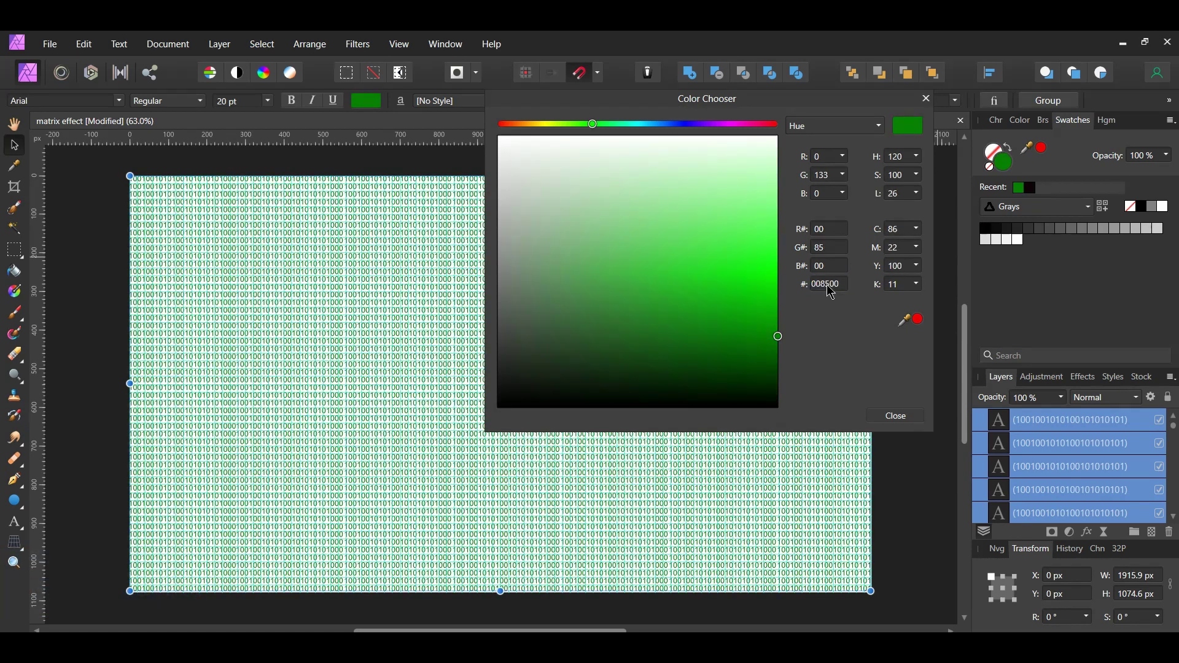
left_click(896, 420)
Group the text layers, name the group 'Matrix Code', and deselect it.
key("ctrl+g")
double_click(1031, 420)
type("Matrix Code")
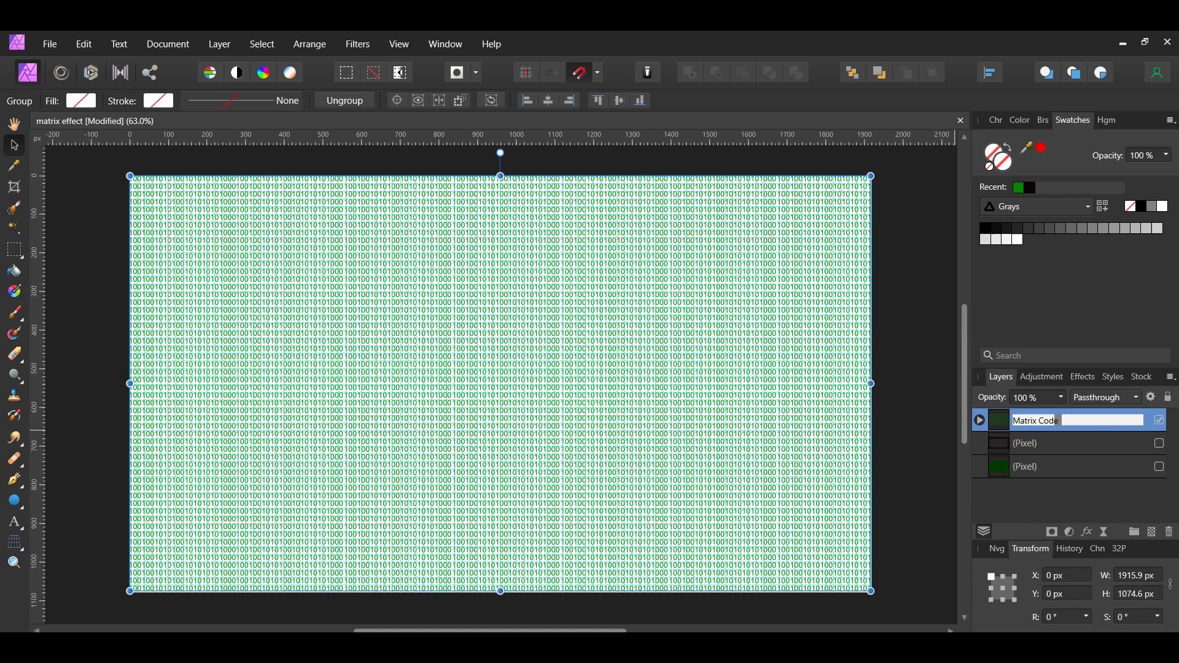
key("Return")
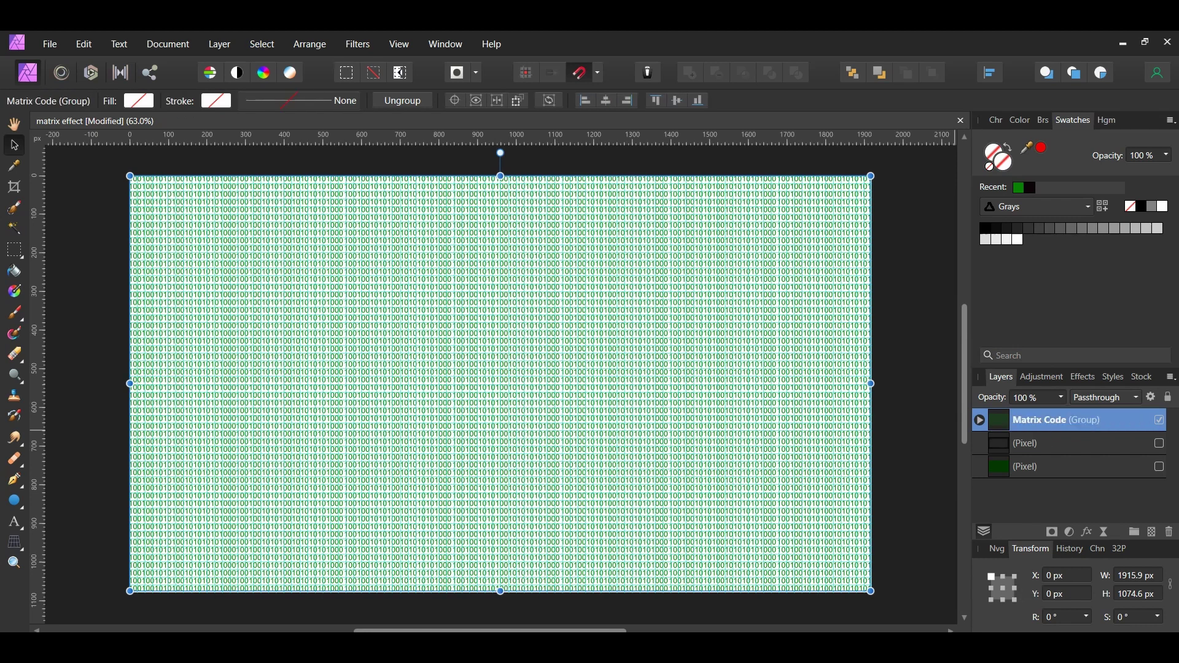
left_click(408, 48)
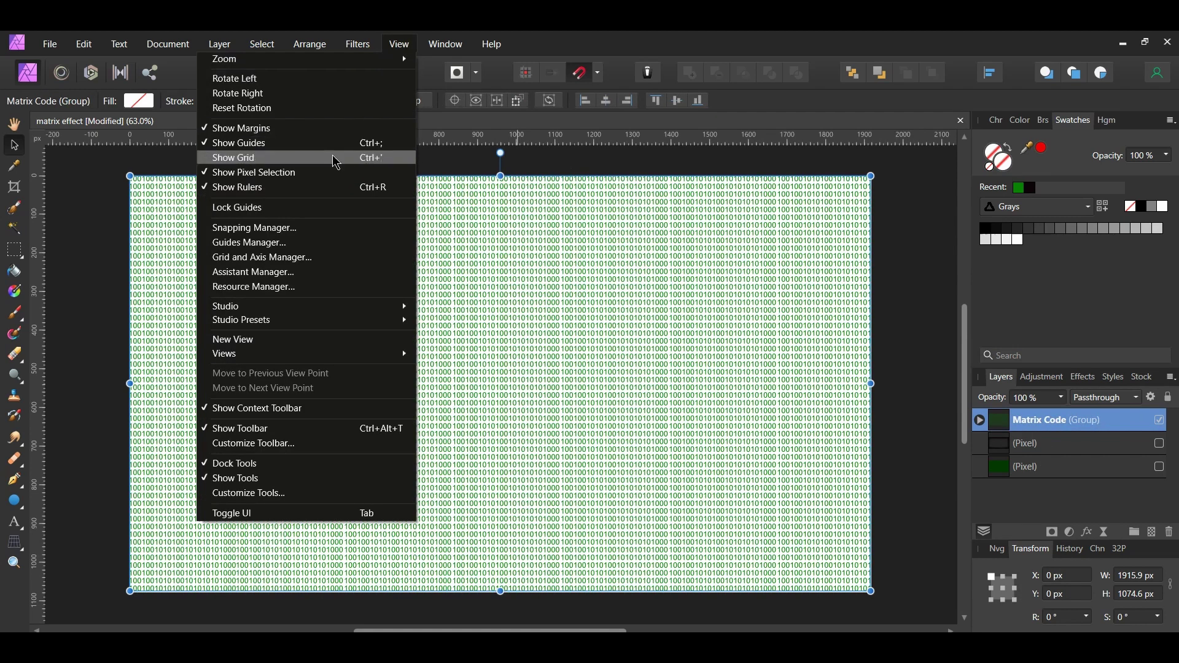
left_click(913, 594)
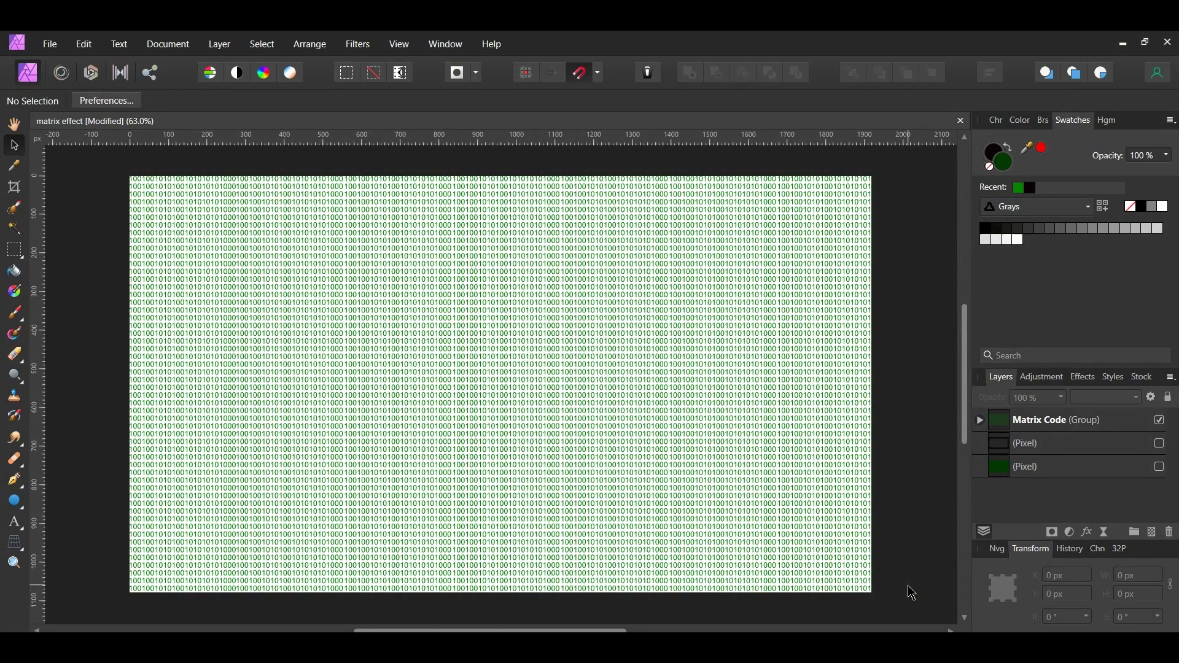
Open the JPEG photo of the man in sunglasses and switch to the Selection Brush.
left_click(50, 45)
key("ctrl+o")
left_click(356, 178)
left_click(451, 376)
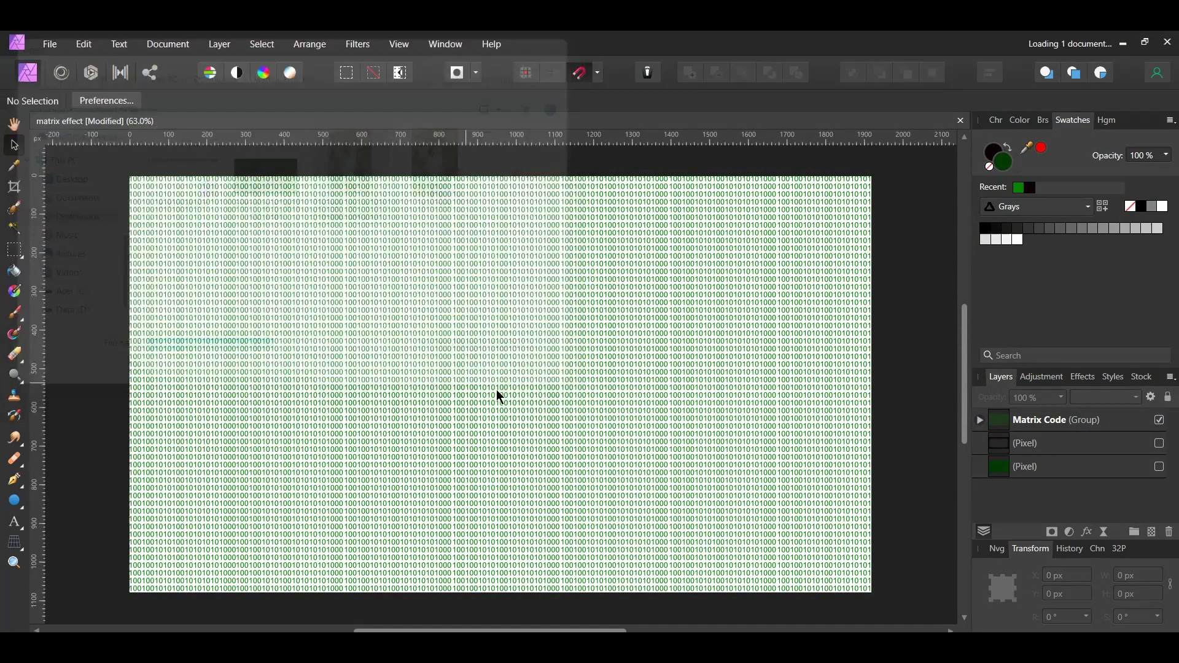
key("h")
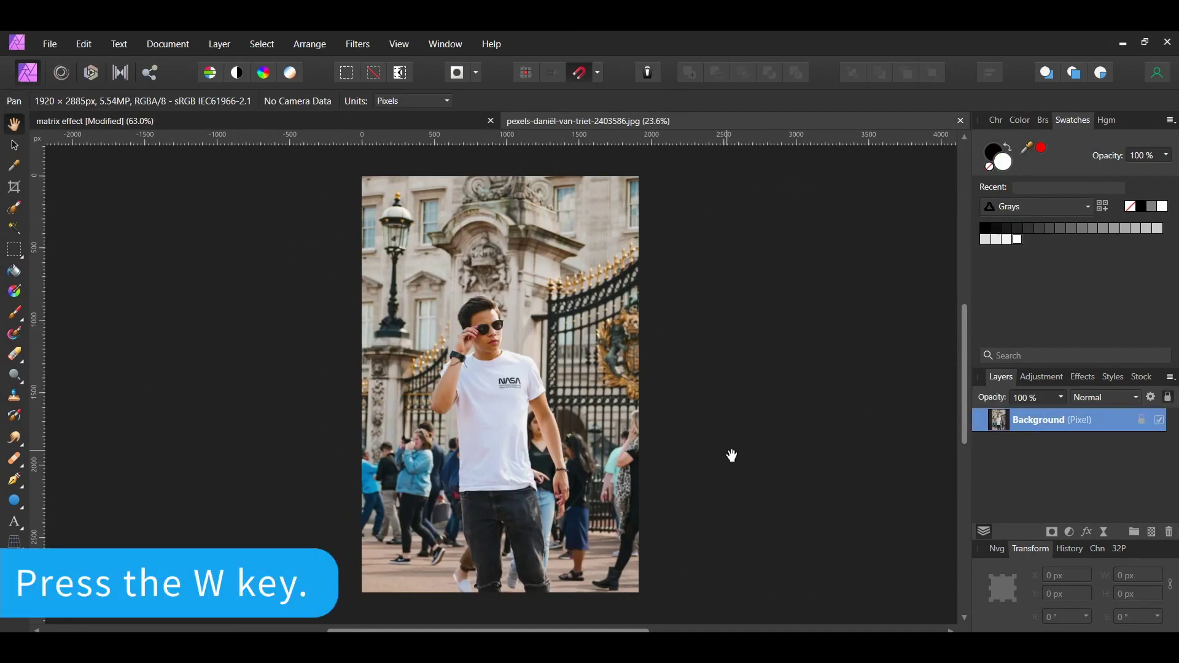
key("w")
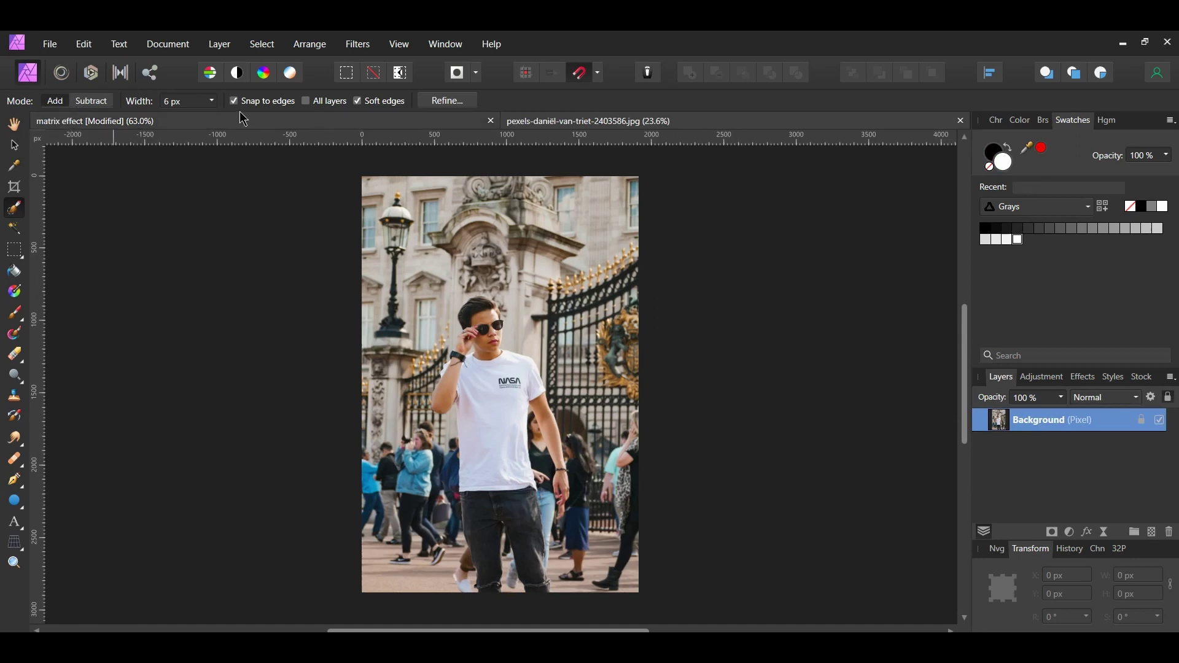
Brush a selection over the man head to feet, refining with smaller sizes, and copy him to a new layer.
key("bracketright")
key("bracketright")
key("bracketright")
key("bracketright")
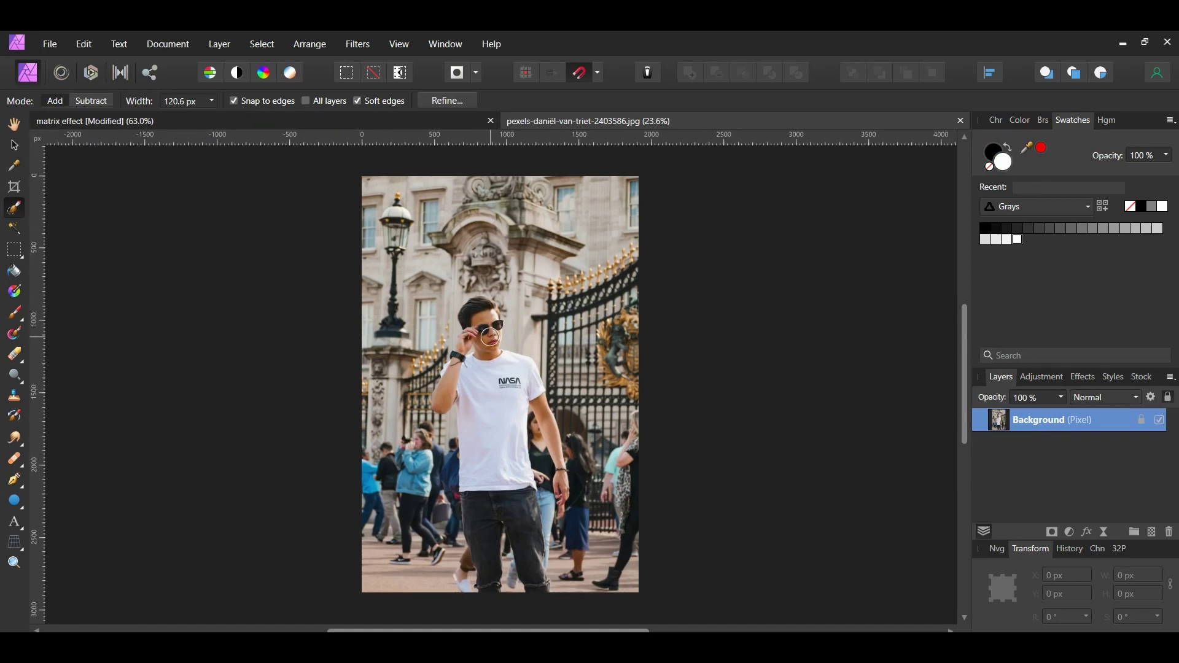
mouse_move(489, 337)
left_mouse_down()
mouse_move(473, 307)
mouse_move(504, 362)
mouse_move(473, 399)
mouse_move(513, 393)
mouse_move(493, 446)
mouse_move(515, 496)
mouse_move(480, 523)
mouse_move(511, 508)
mouse_move(520, 534)
mouse_move(619, 598)
left_mouse_up()
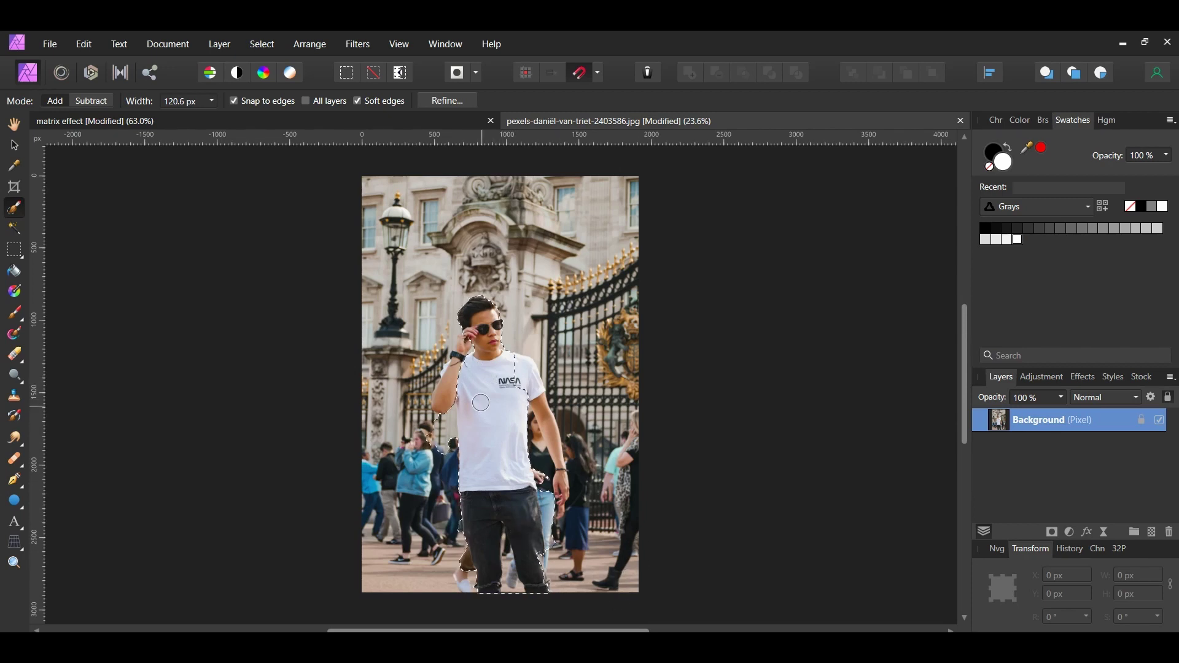
scroll(480, 402, "up", 2)
key("bracketleft")
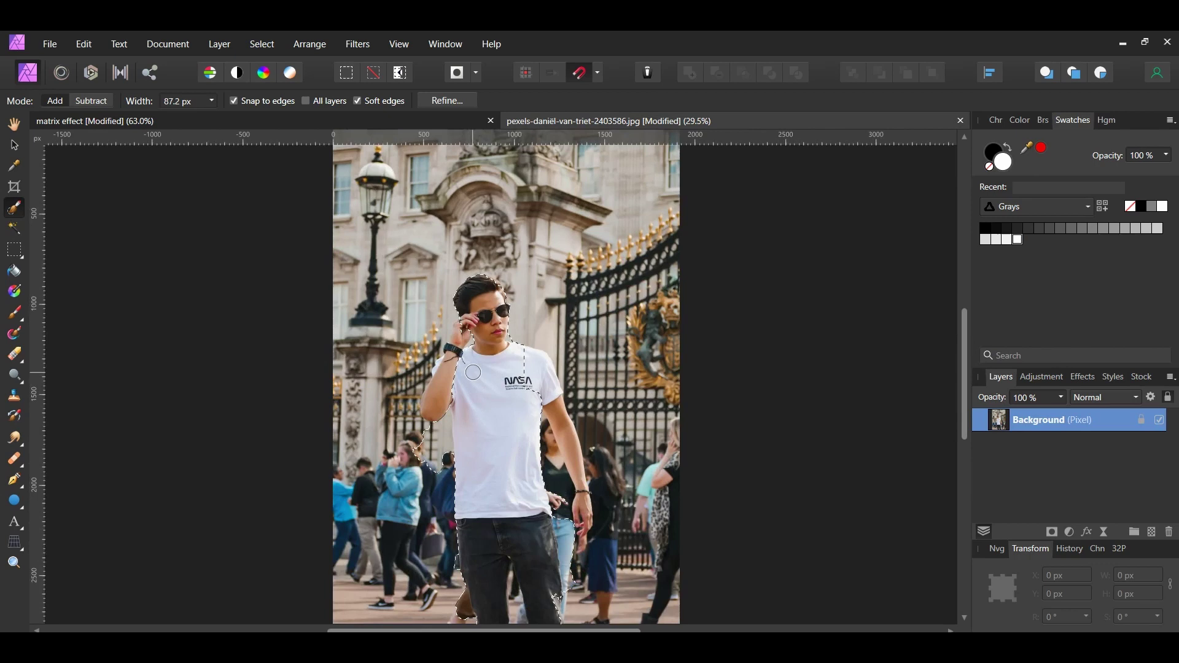
key("bracketleft")
scroll(476, 334, "down", 1)
key("bracketright")
key("bracketright")
key("bracketright")
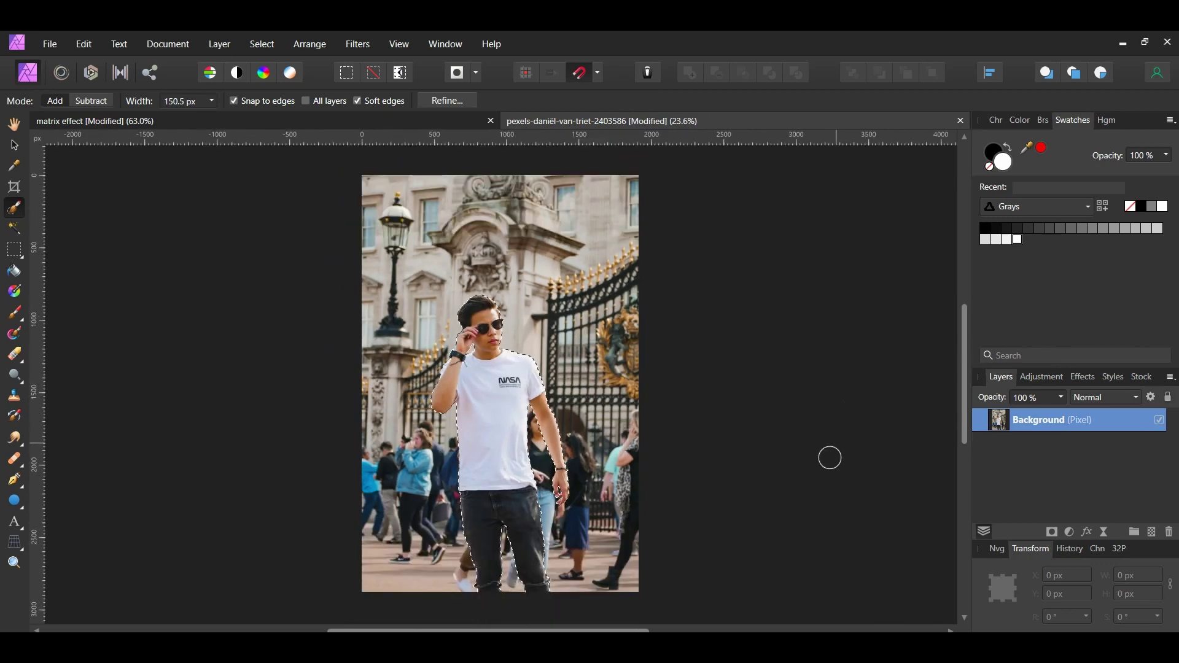
key("ctrl+j")
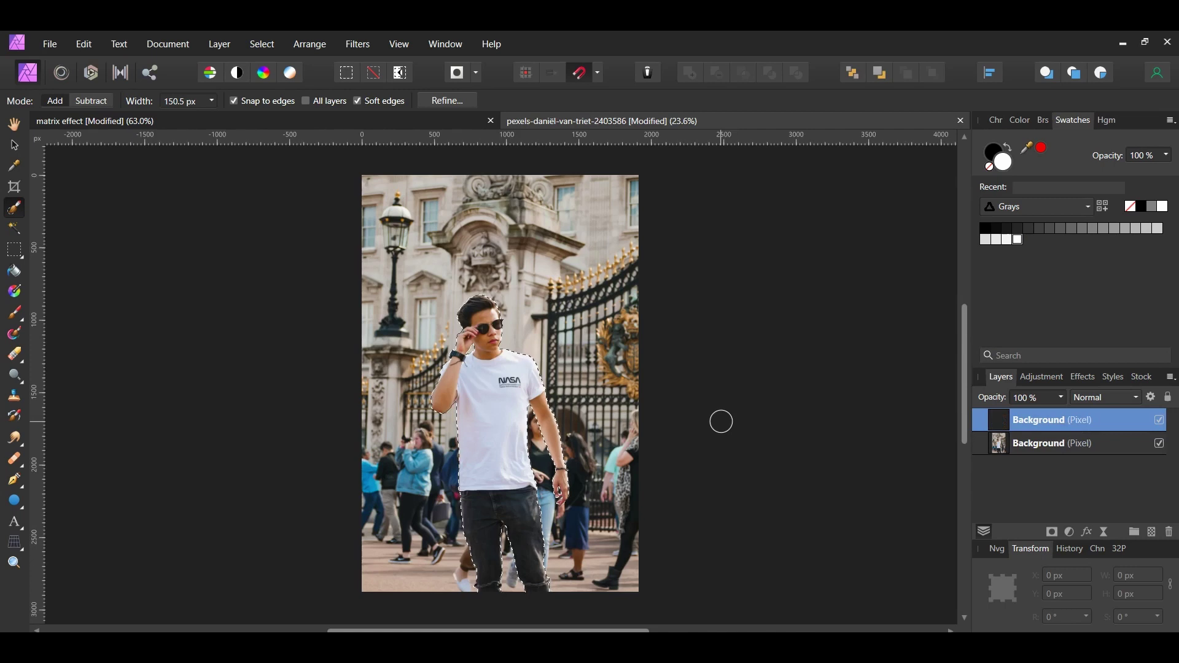
Hide the original photo and nest a Black & White adjustment (Cyan 130%, Blue 80%, Magenta 75%) in the cut-out man.
left_click(1158, 443)
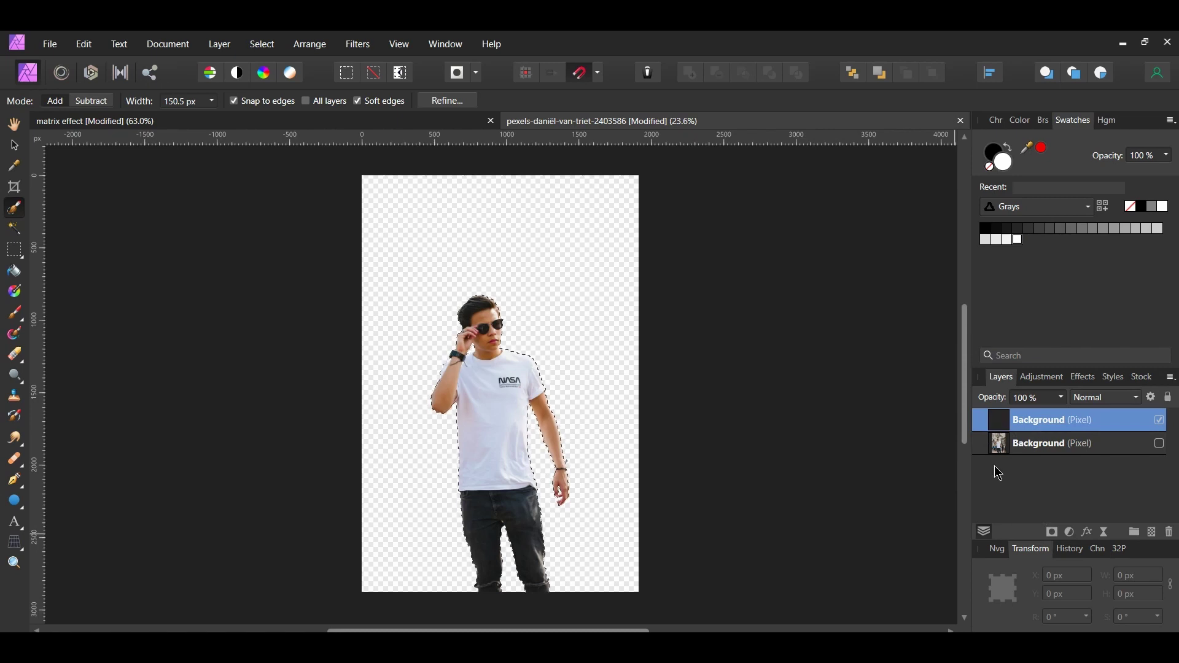
left_click(1069, 531)
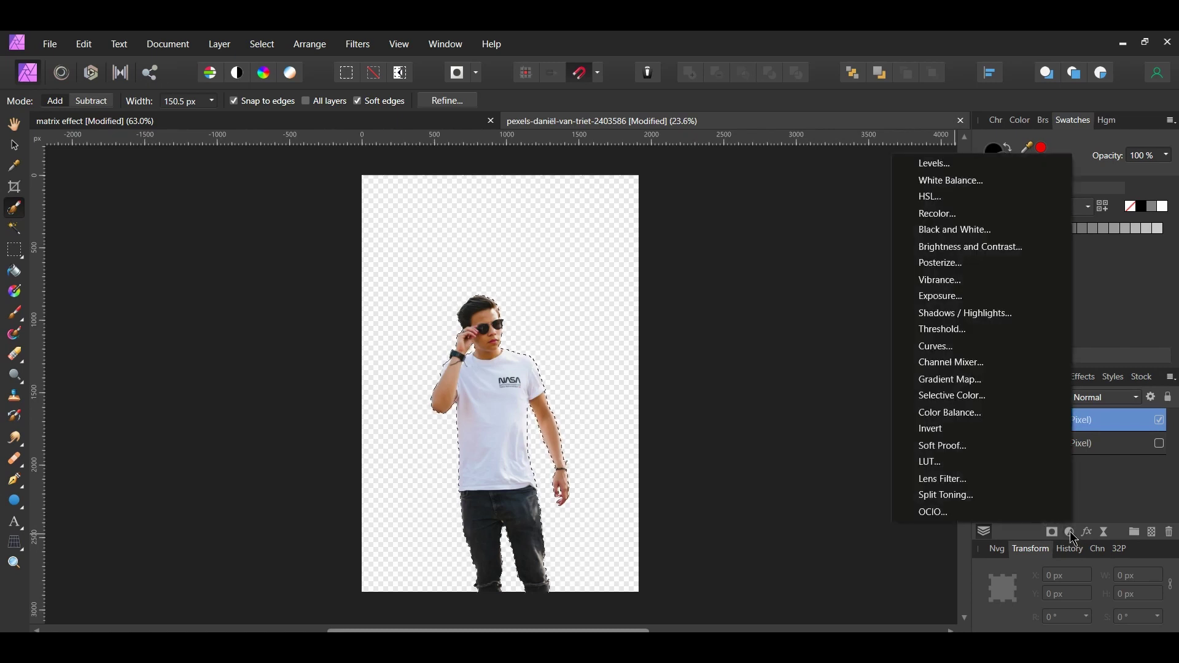
left_click(955, 231)
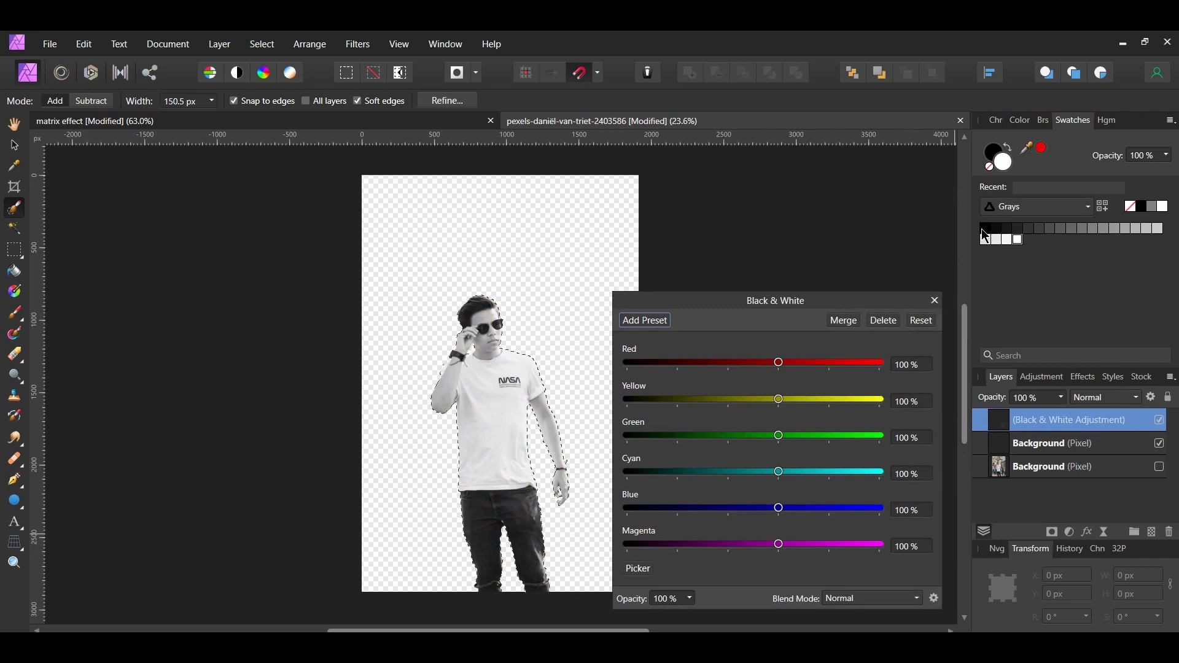
left_click(915, 475)
type("130")
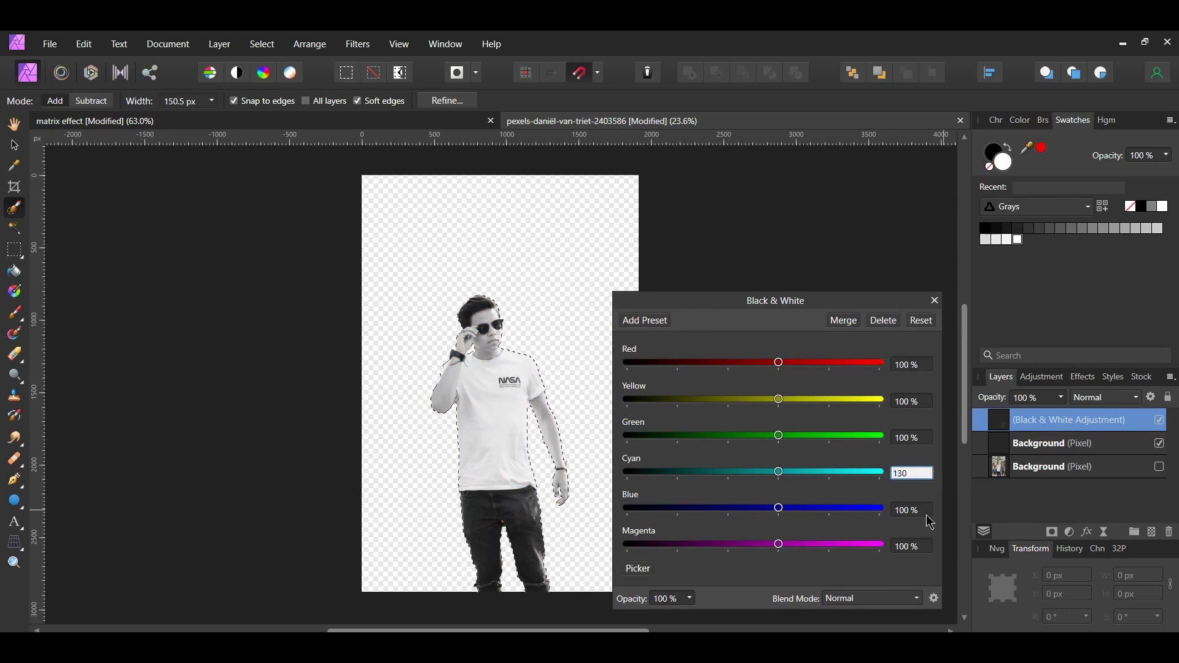
left_click(927, 516)
type("80")
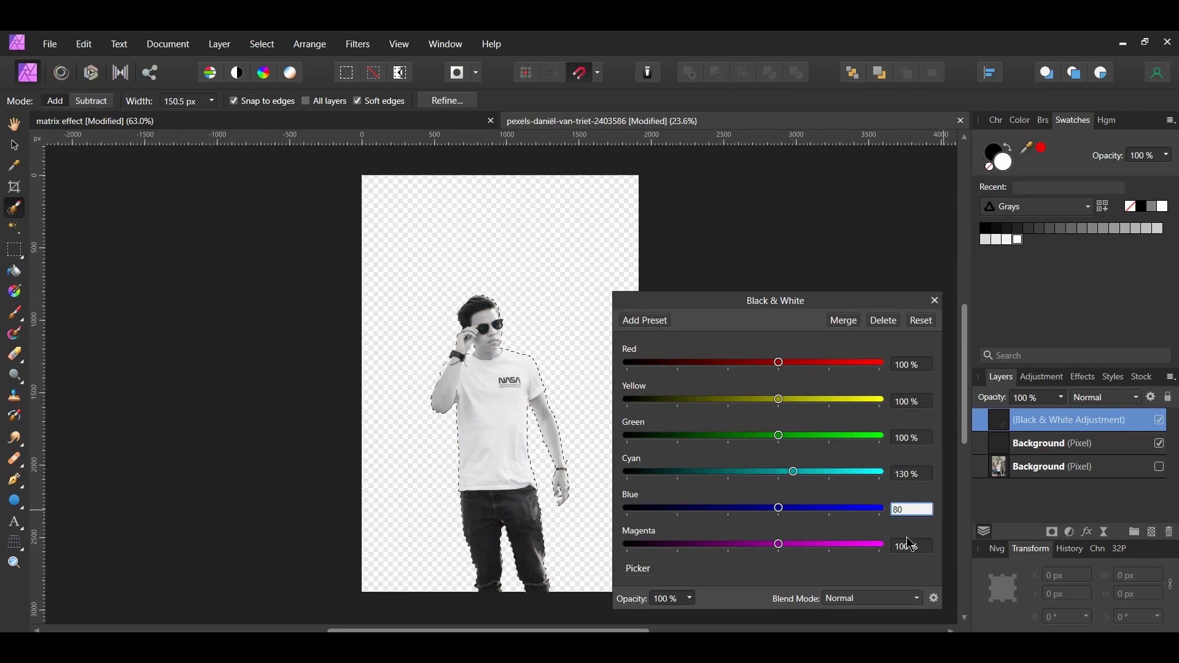
left_click(919, 547)
type("75")
key("Return")
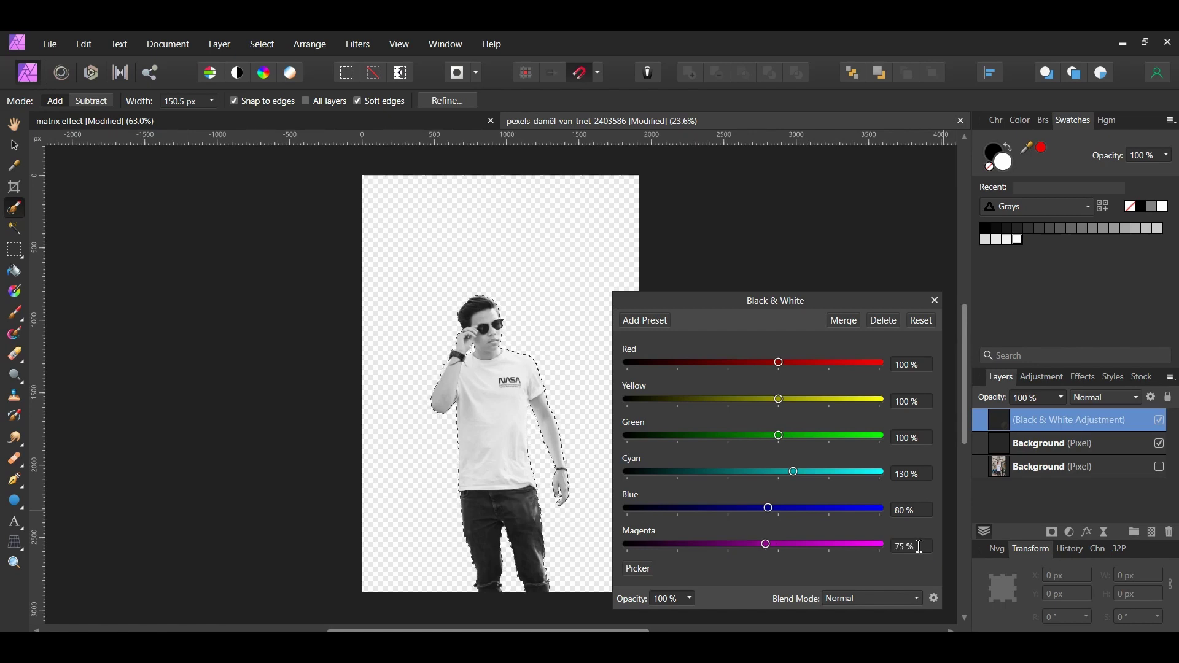
left_click(935, 300)
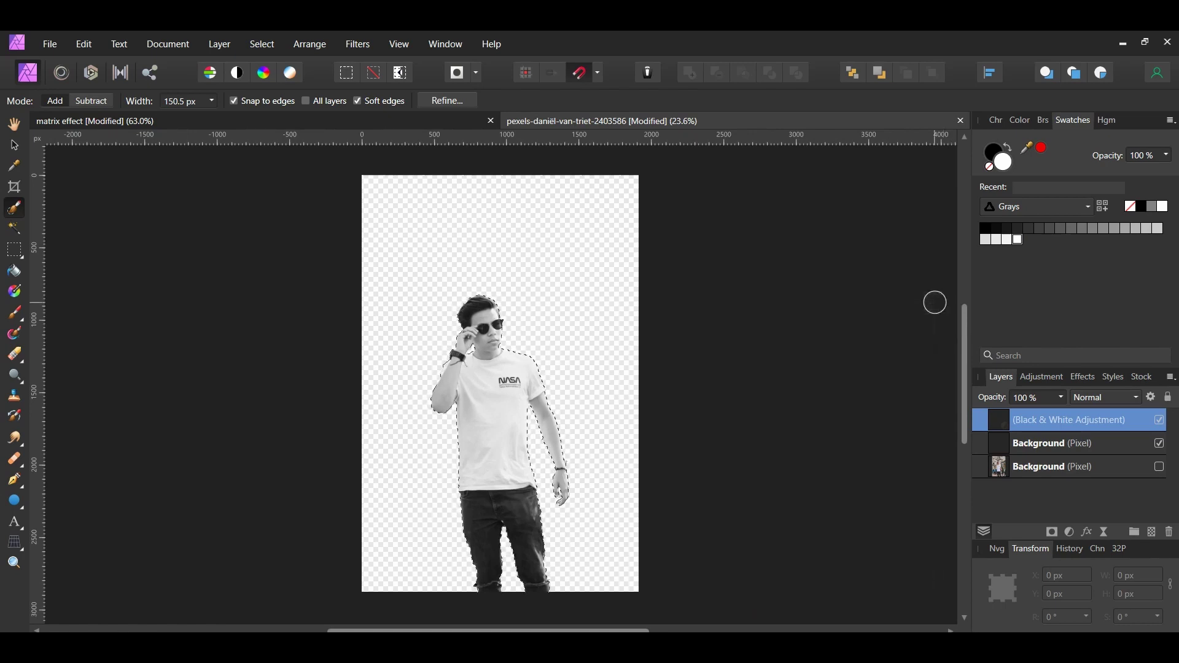
left_click_drag(982, 424, 1021, 450)
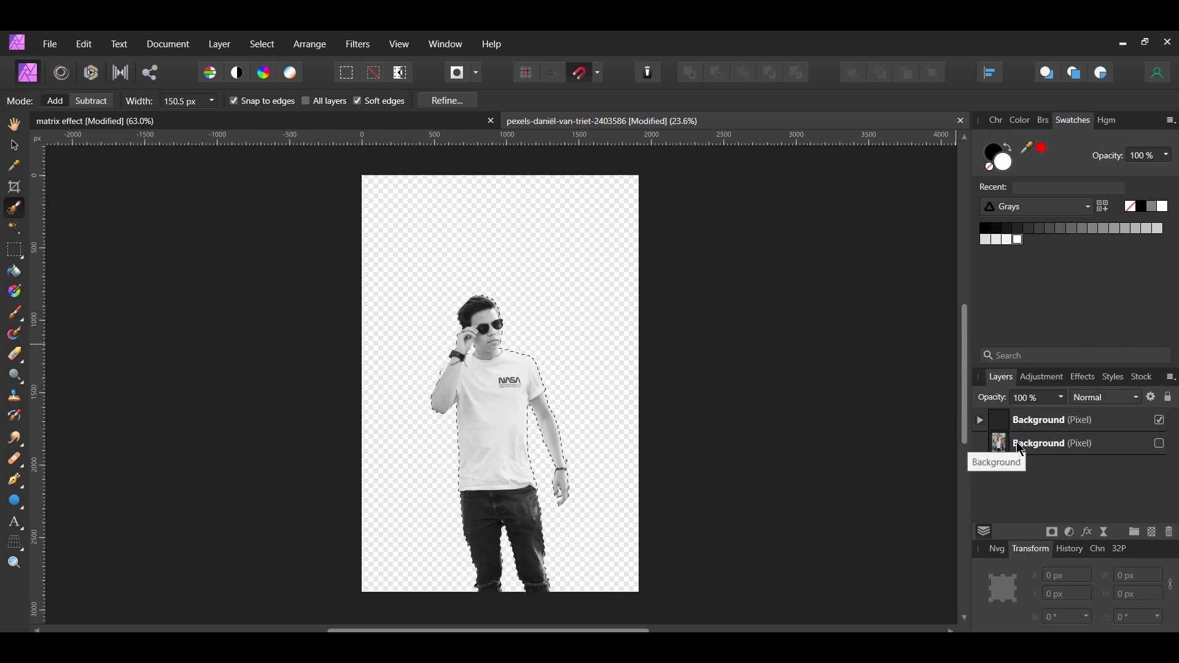
Rasterize the man layer, paste it into the matrix effect document, and close the photo.
right_click(1021, 422)
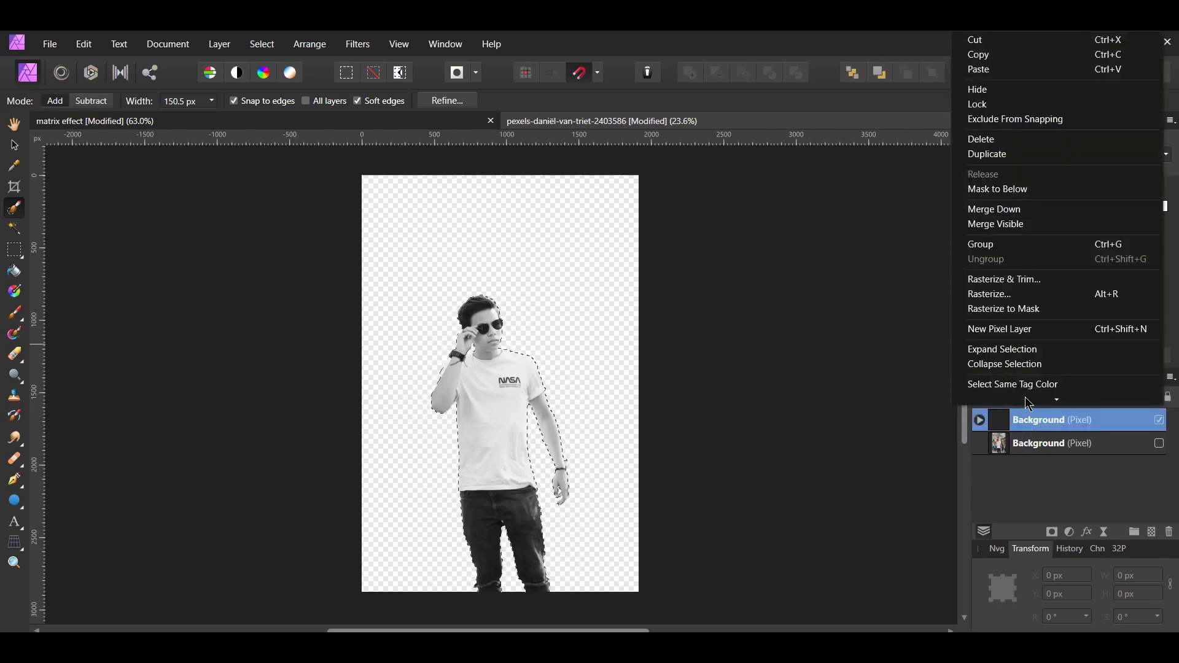
left_click(1006, 300)
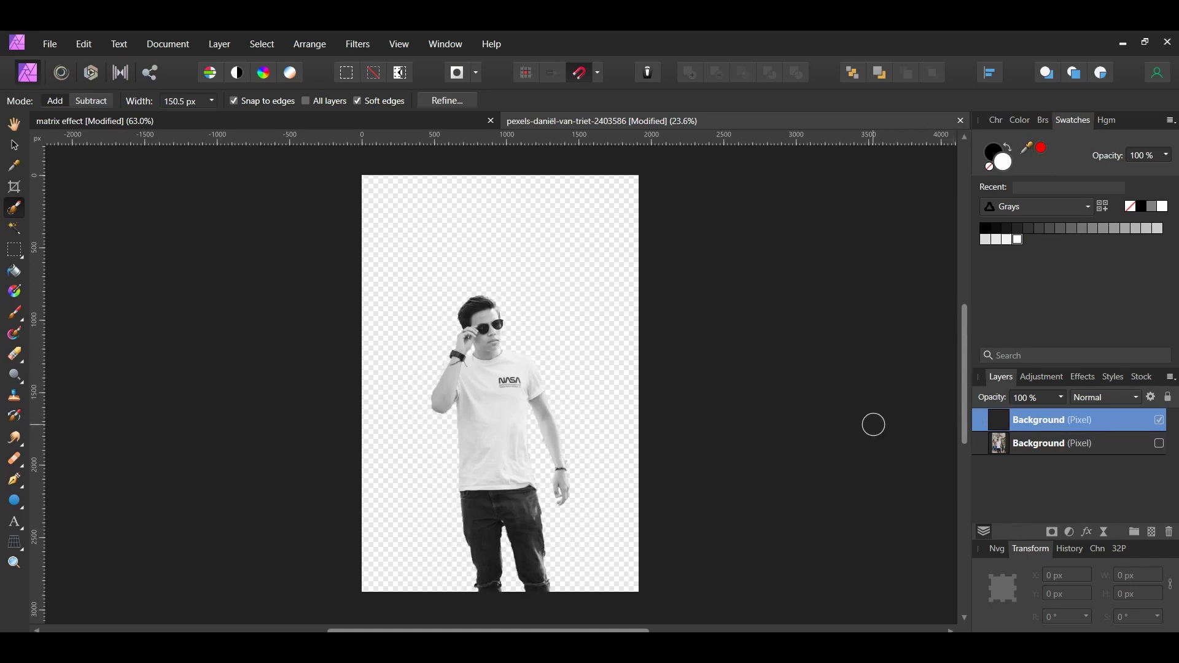
key("ctrl+Tab")
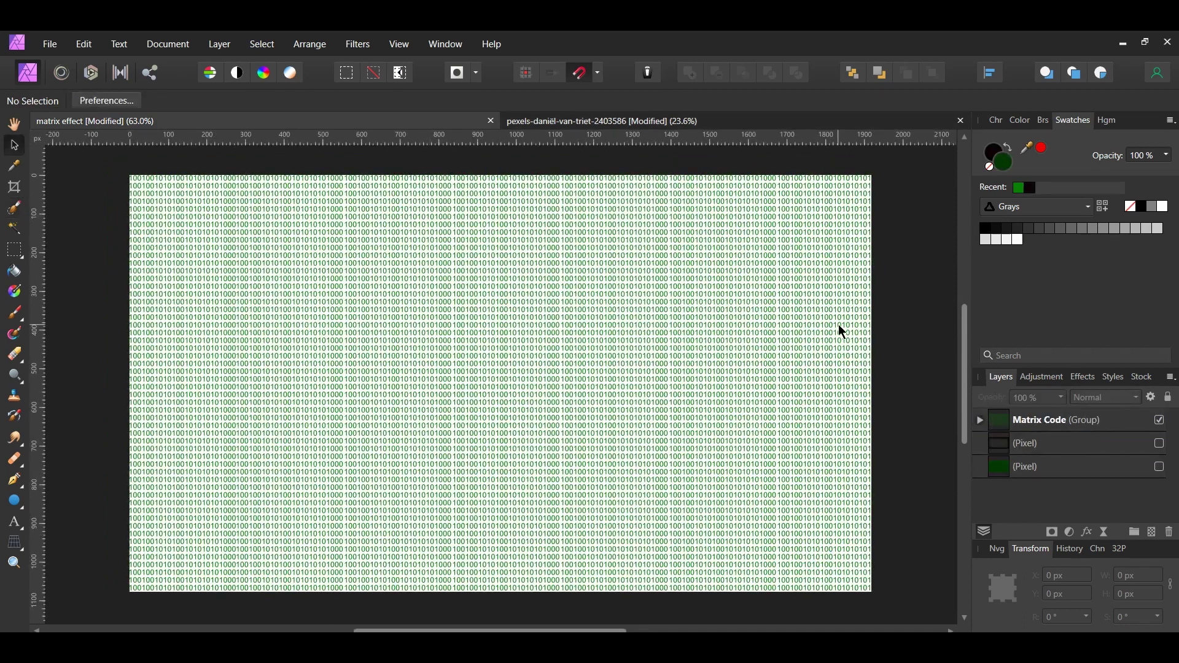
key("ctrl+v")
key("ctrl+w")
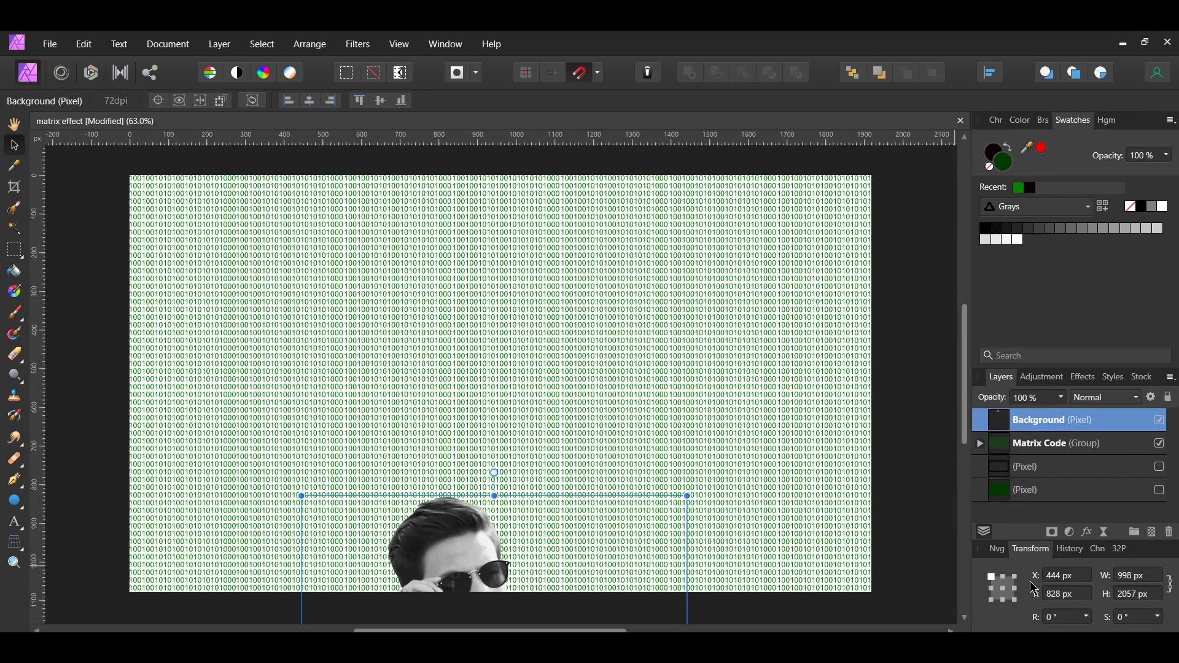
Scale the man to full canvas height (524 × 1079 px) and centre him.
left_click_drag(489, 546, 485, 355)
left_click_drag(298, 304, 399, 434)
left_click_drag(537, 545, 491, 279)
left_click_drag(644, 190, 602, 183)
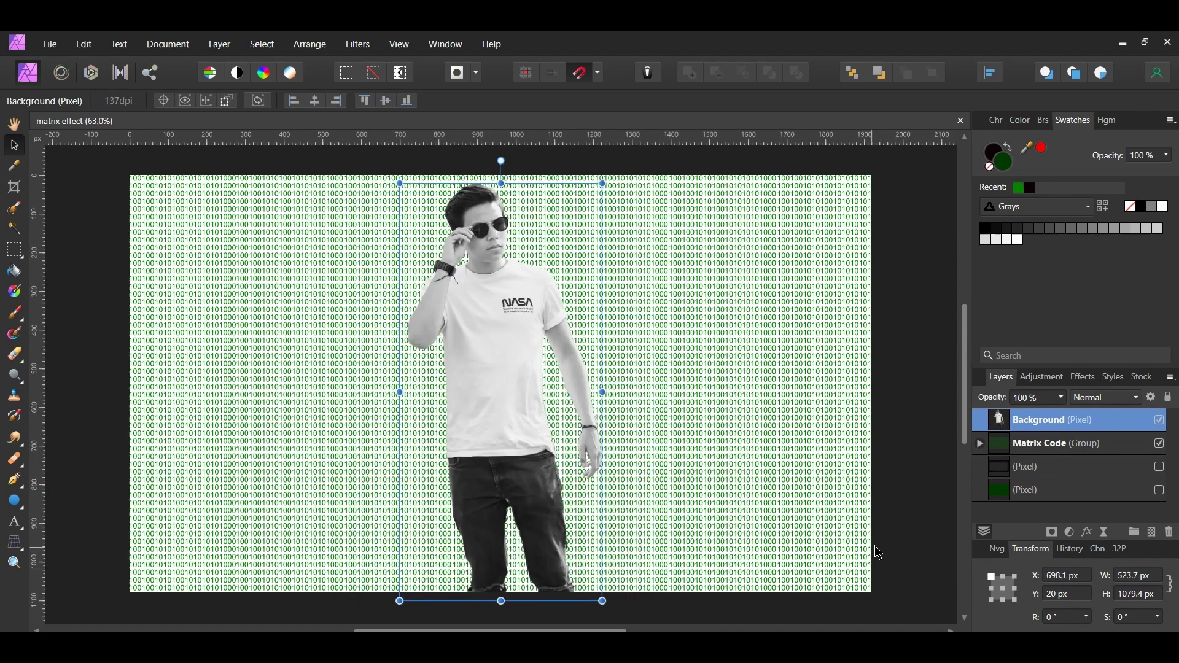
Apply the Pixelate distort filter with Quantization 20 to the grey cut-out man.
left_click(364, 48)
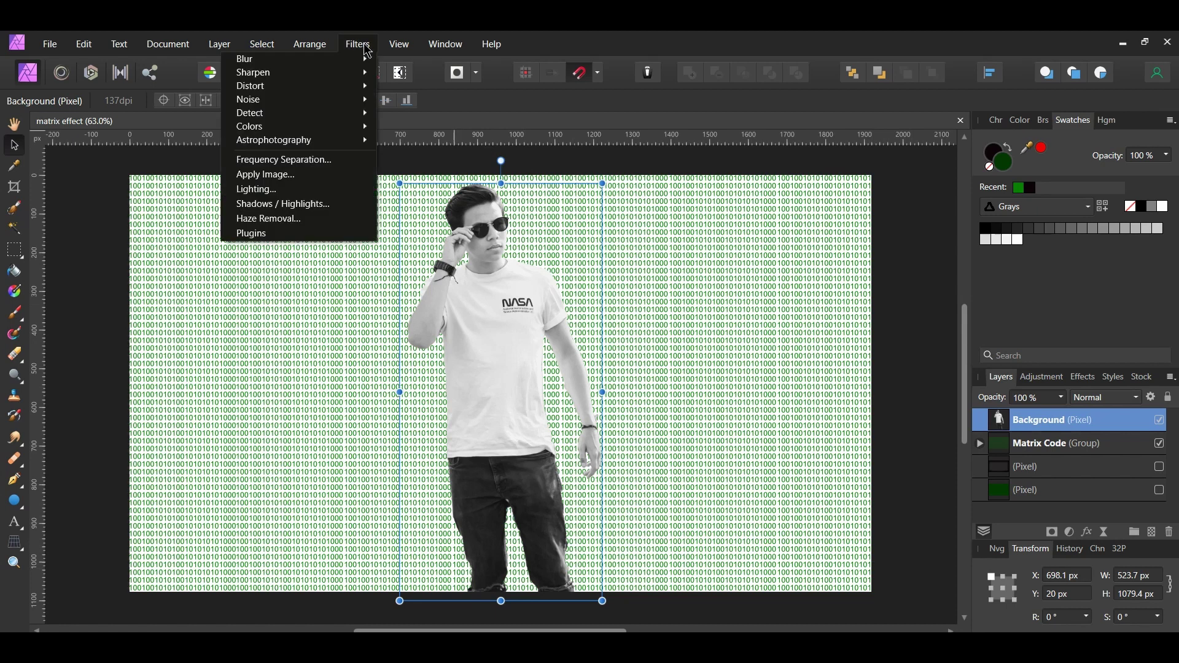
mouse_move(350, 85)
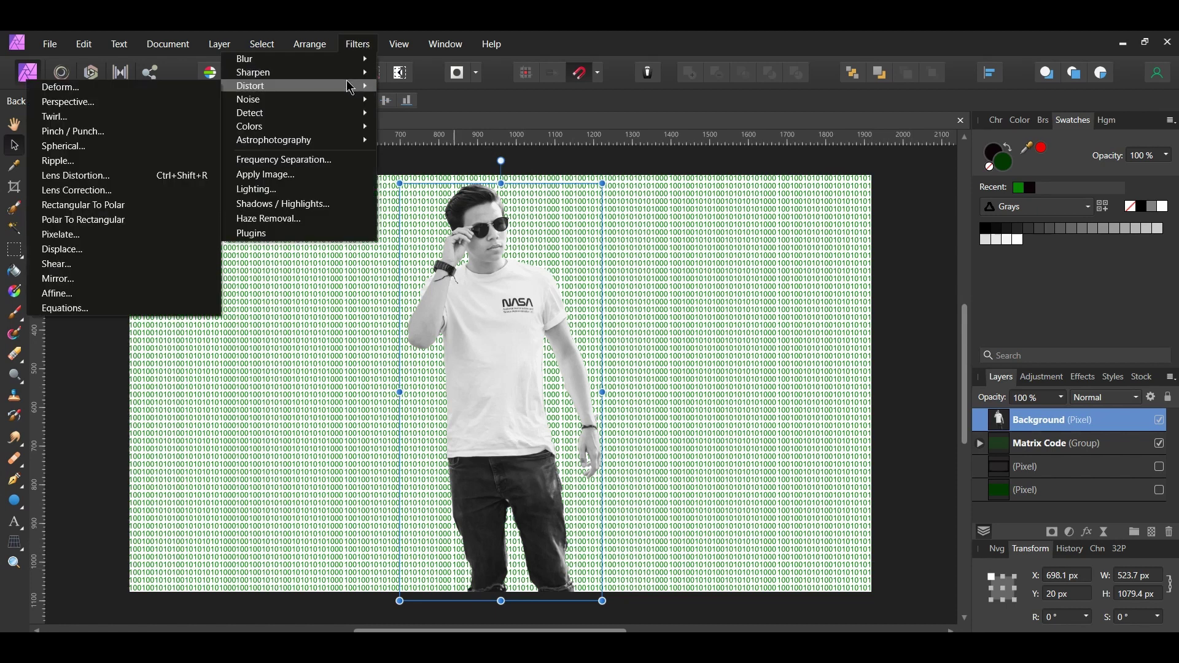
left_click(190, 238)
left_click(909, 563)
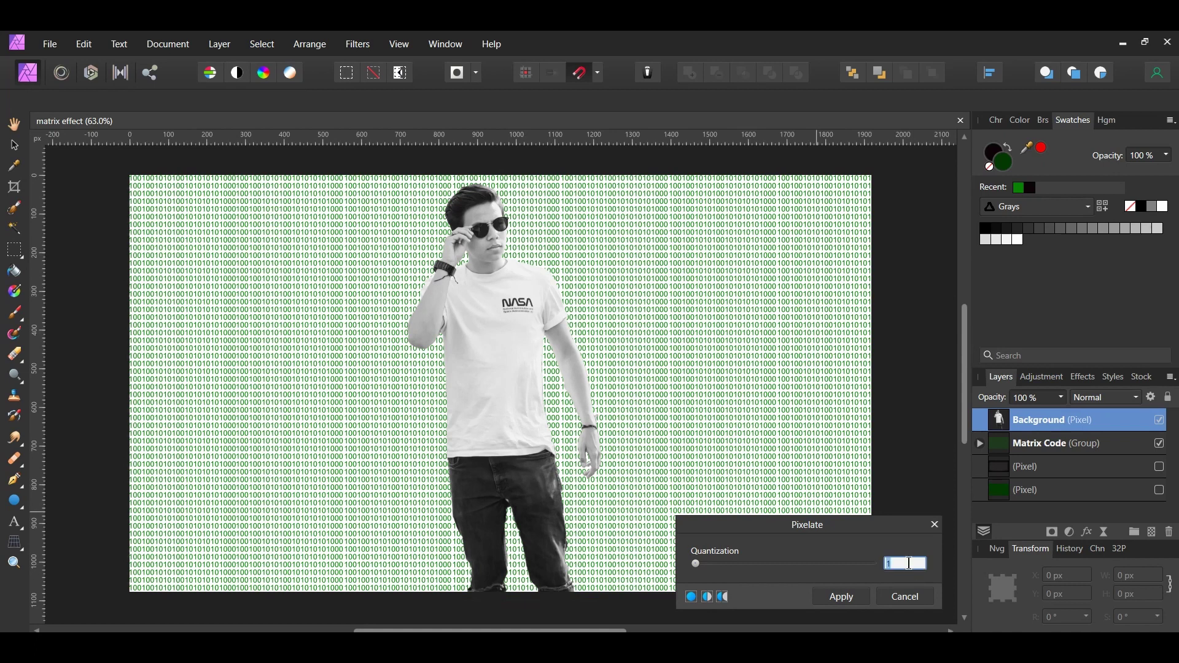
type("20")
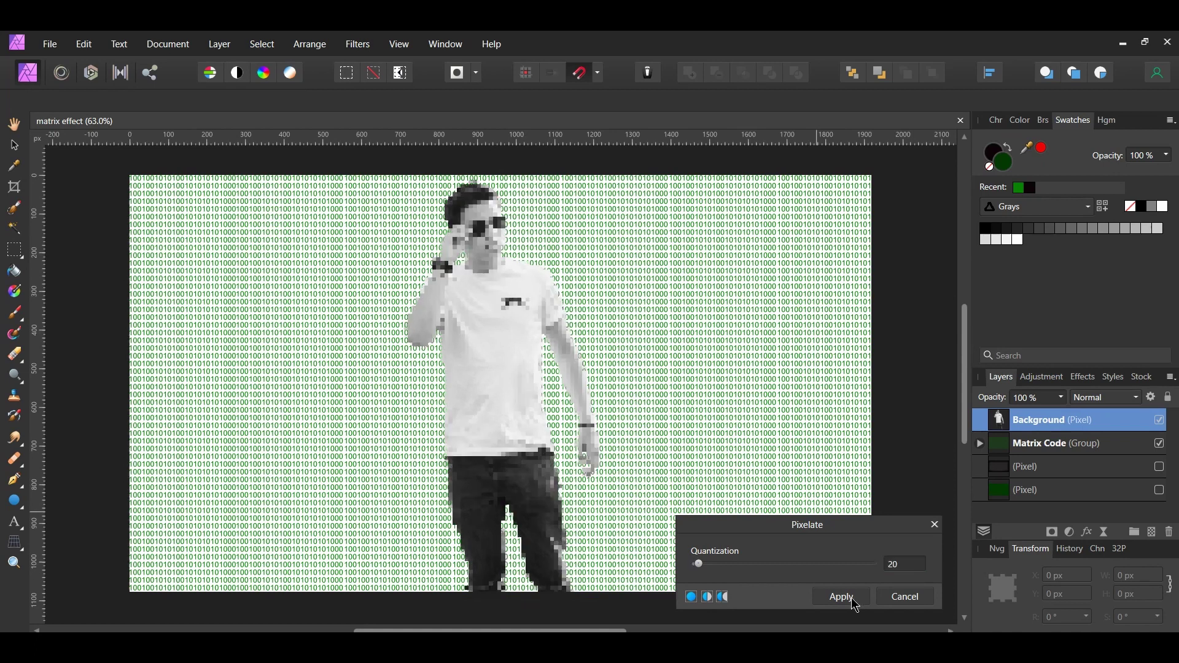
left_click(841, 596)
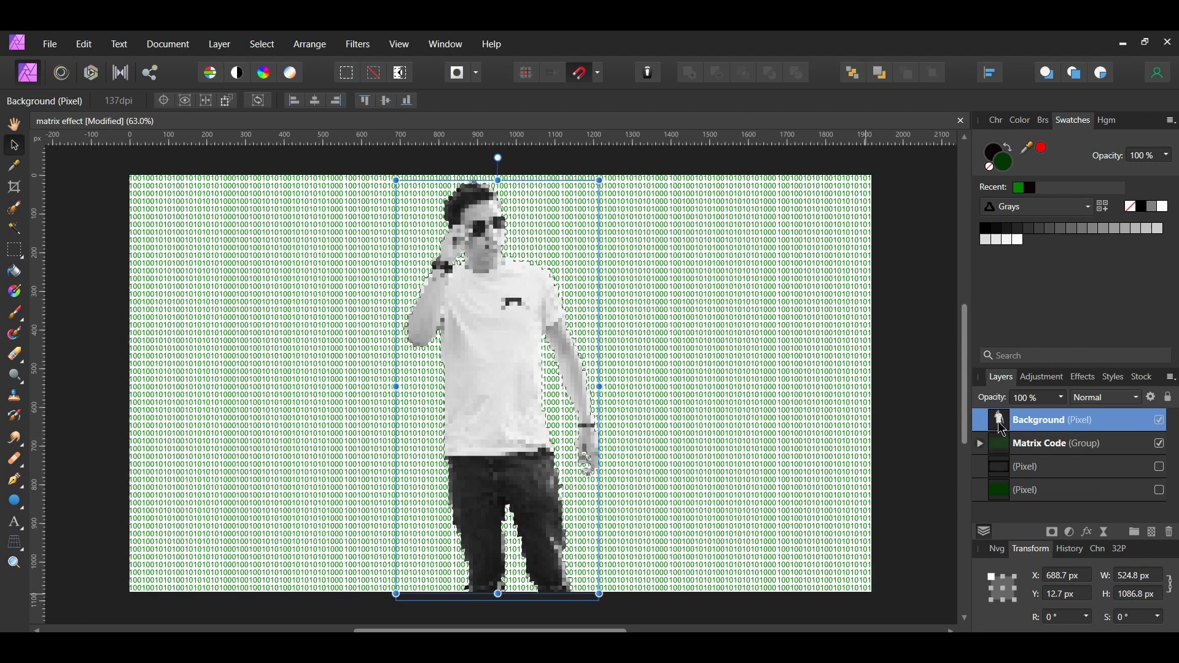
Add a 4-level Posterize adjustment and nest it inside the Background photo layer.
left_click(1070, 534)
left_click(1022, 268)
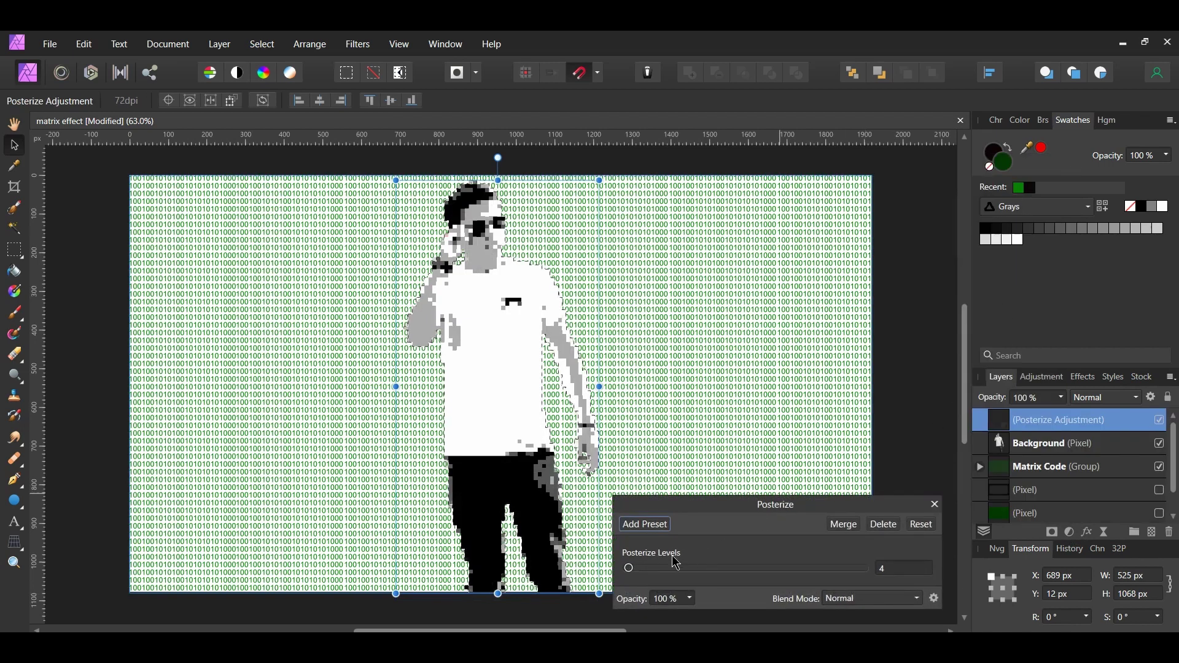
left_click(935, 504)
left_click_drag(980, 425, 1022, 450)
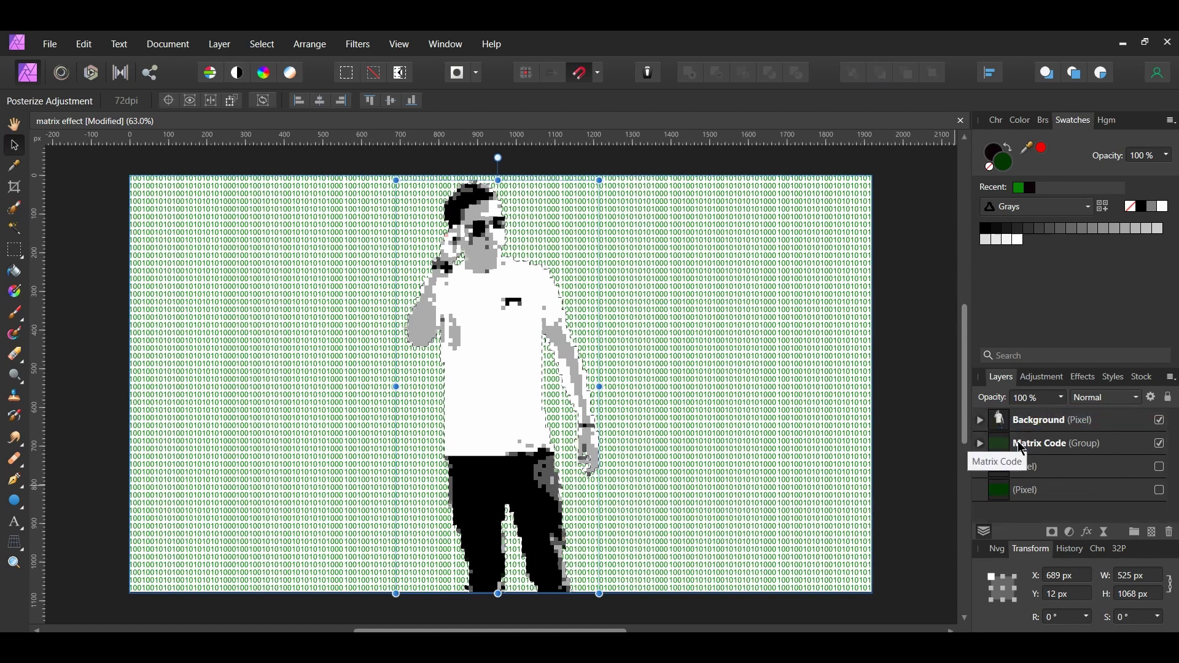
left_click(982, 421)
left_click(981, 421)
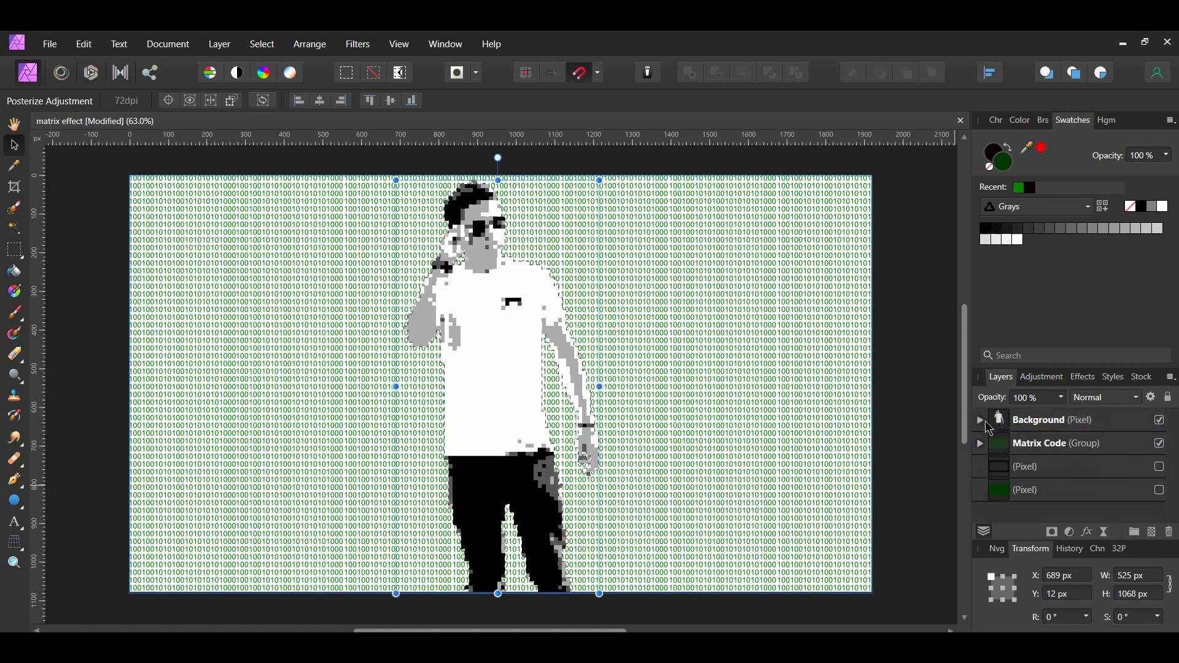
Set the Background photo layer's blend mode to Multiply.
left_click(990, 428)
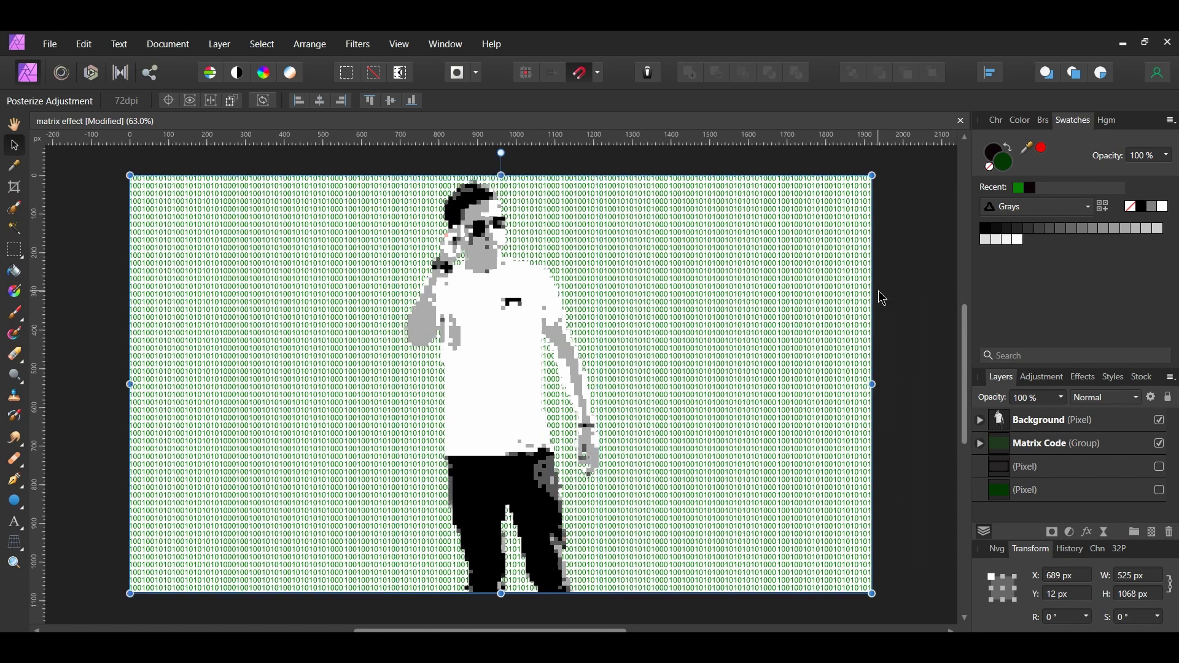
left_click(1068, 420)
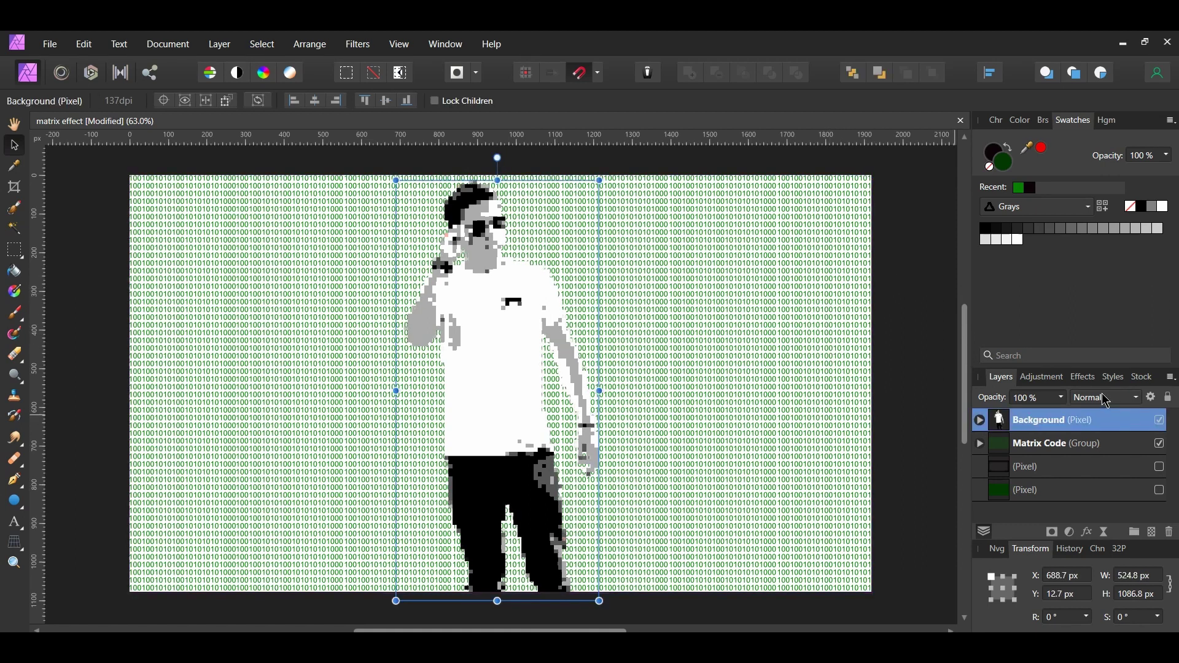
left_click(1111, 397)
left_click(1105, 453)
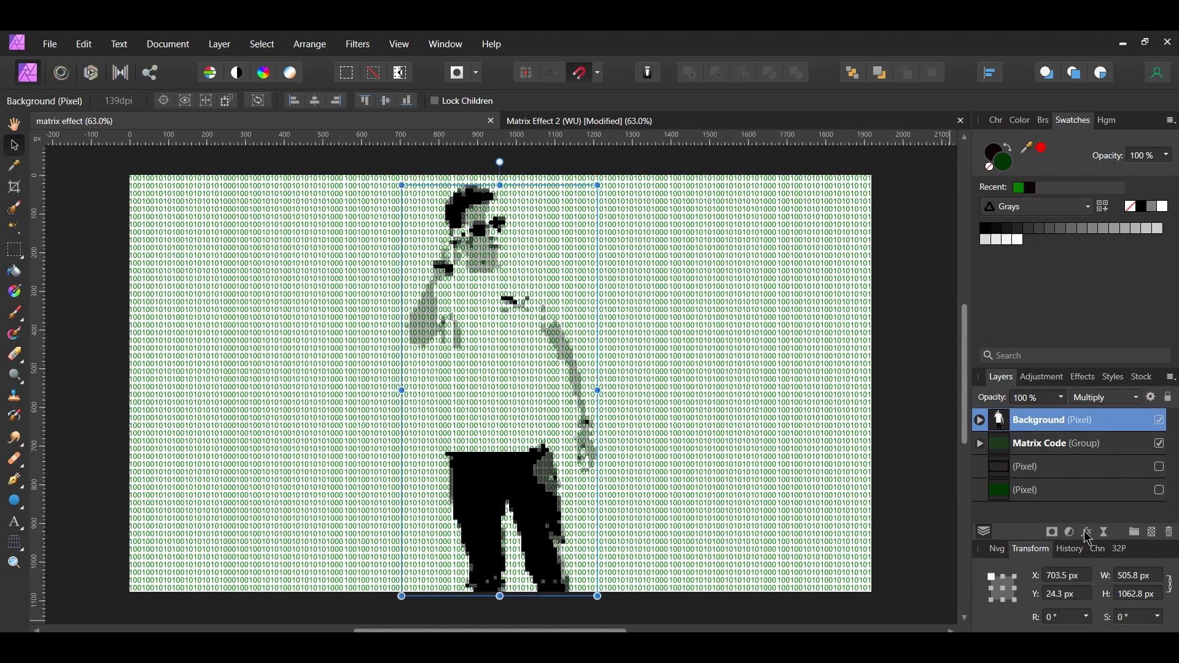
Add a green Screen Outer Glow, 15 px radius at 20%, scaling with the object.
left_click(1087, 532)
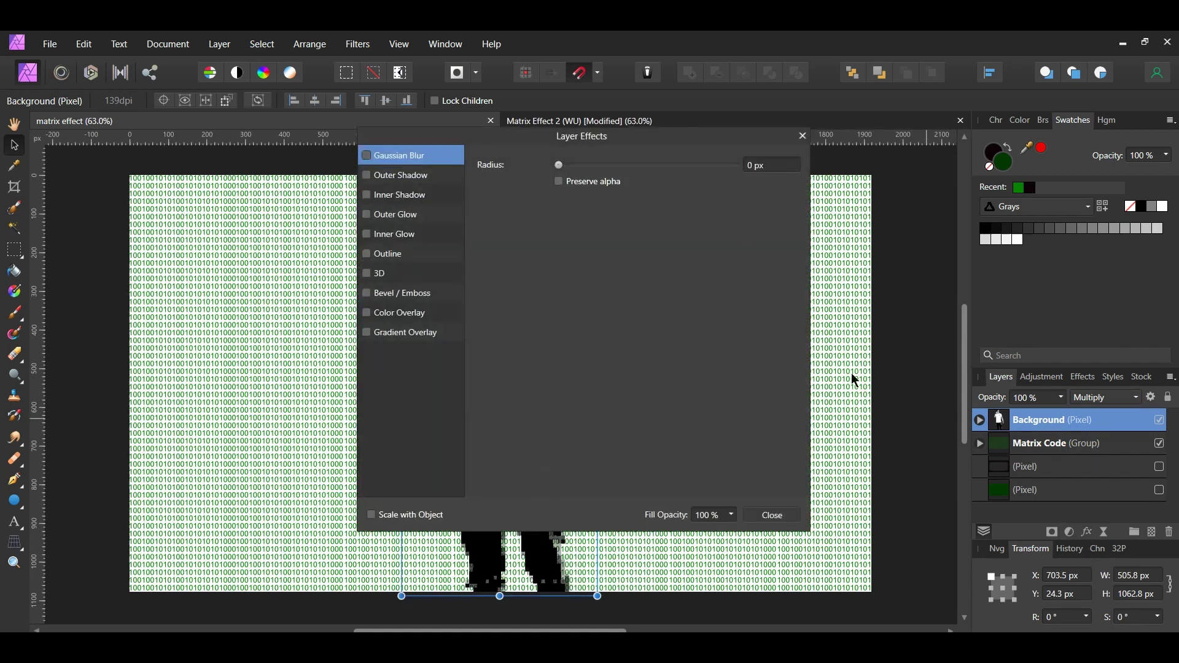
left_click_drag(526, 145, 798, 153)
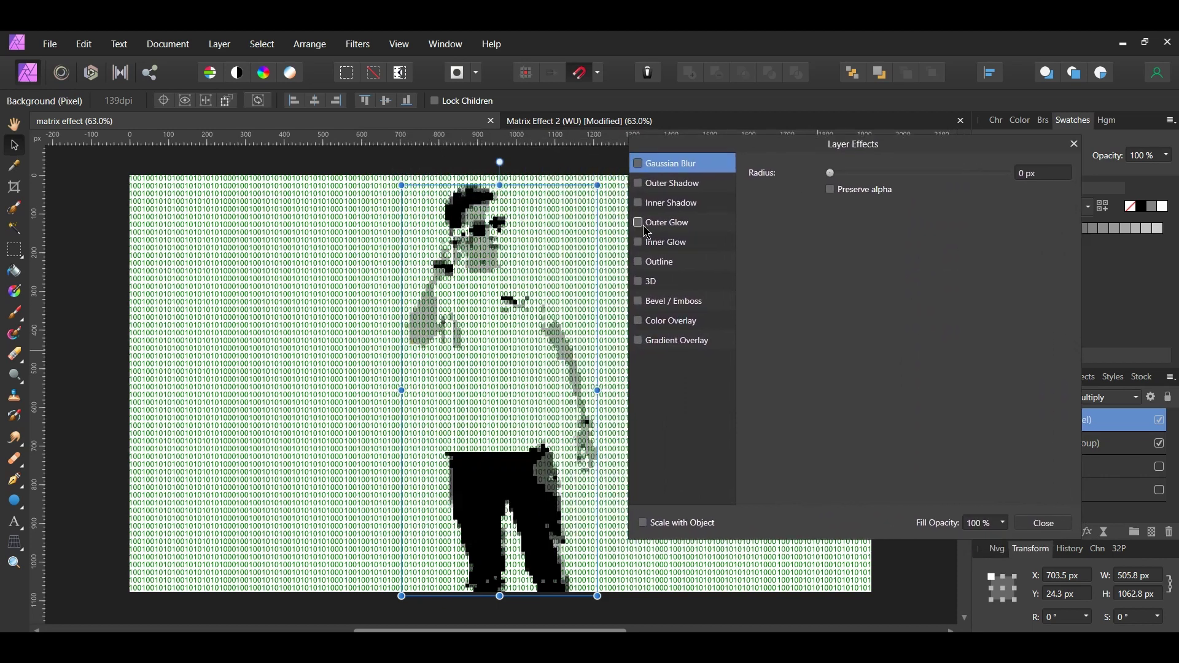
left_click(671, 225)
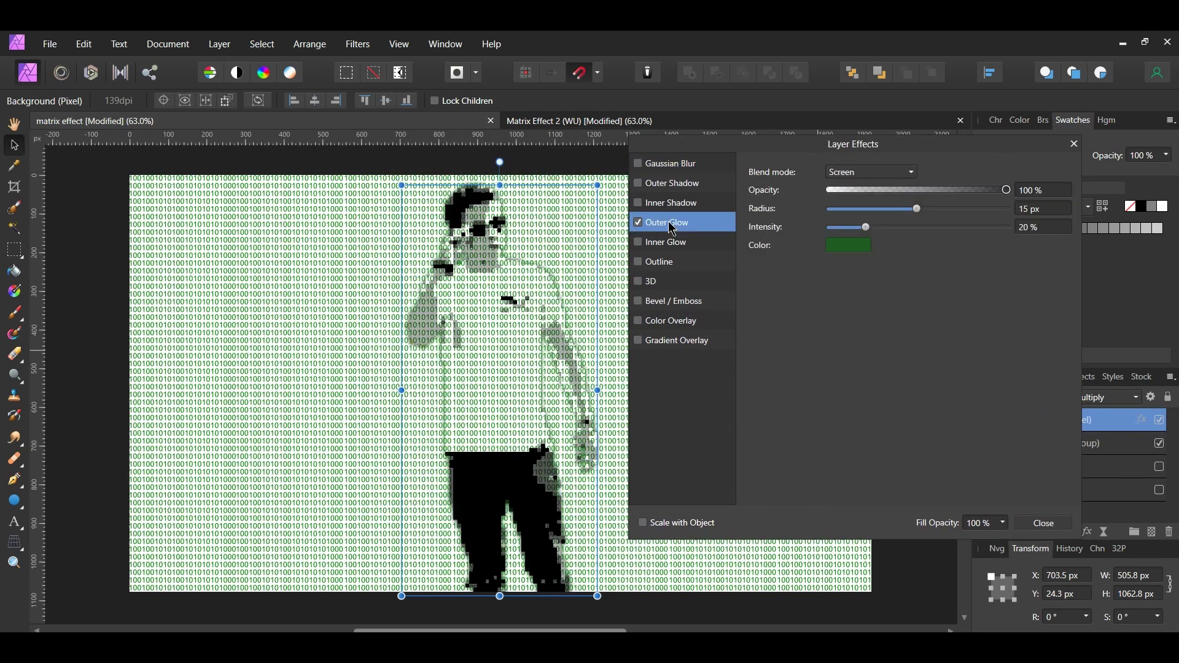
left_click(849, 246)
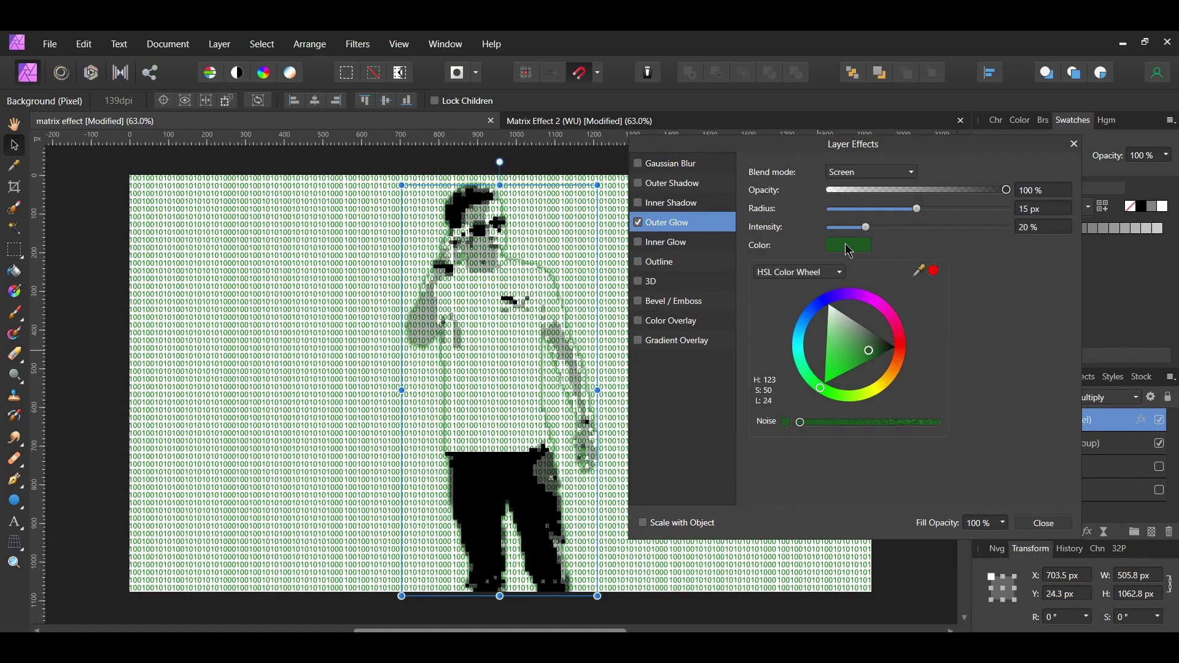
left_click(821, 271)
left_click(820, 310)
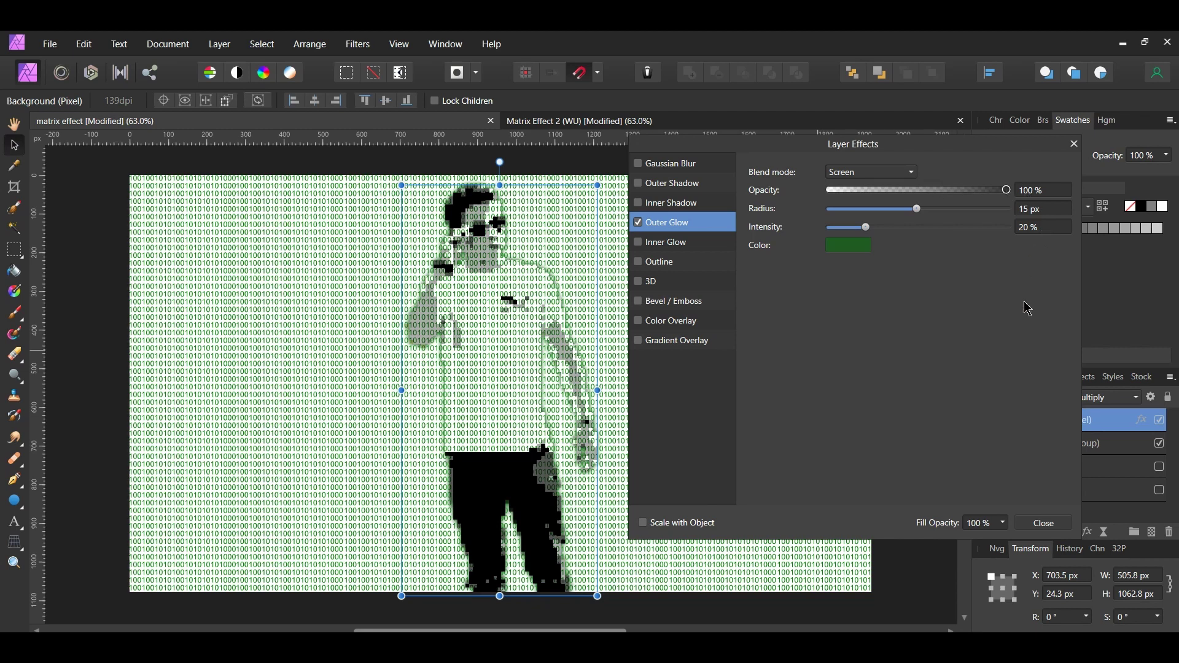
left_click(642, 522)
left_click(1043, 522)
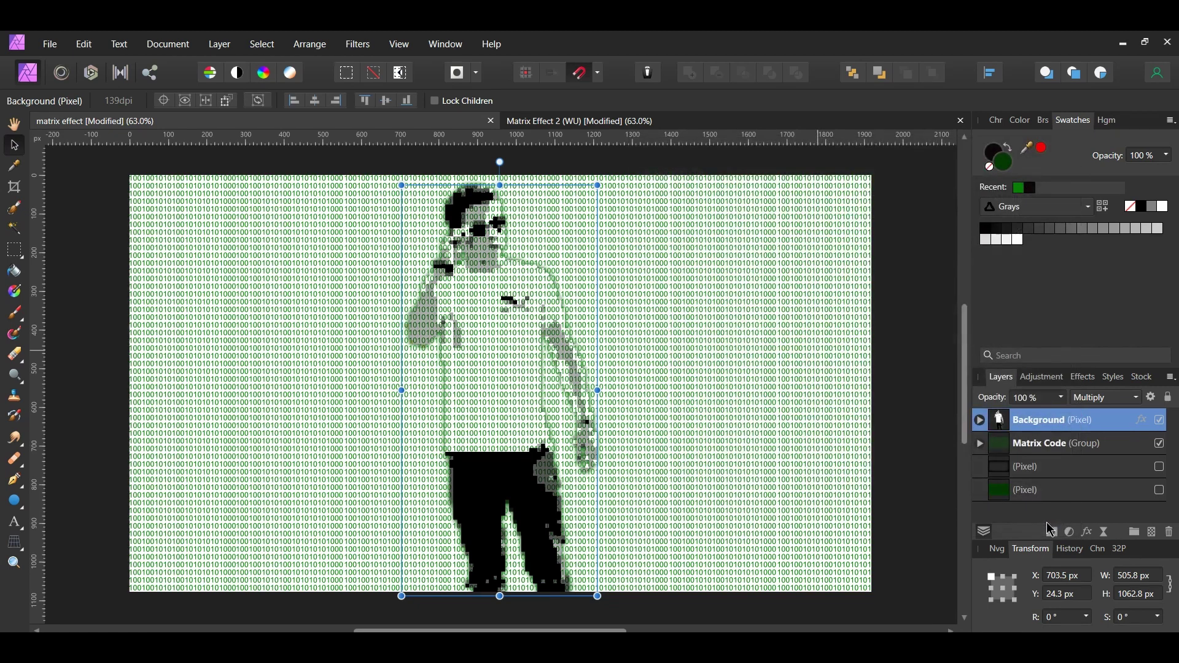
Rasterize the Matrix Code group and add a mask to it.
left_click(1063, 450)
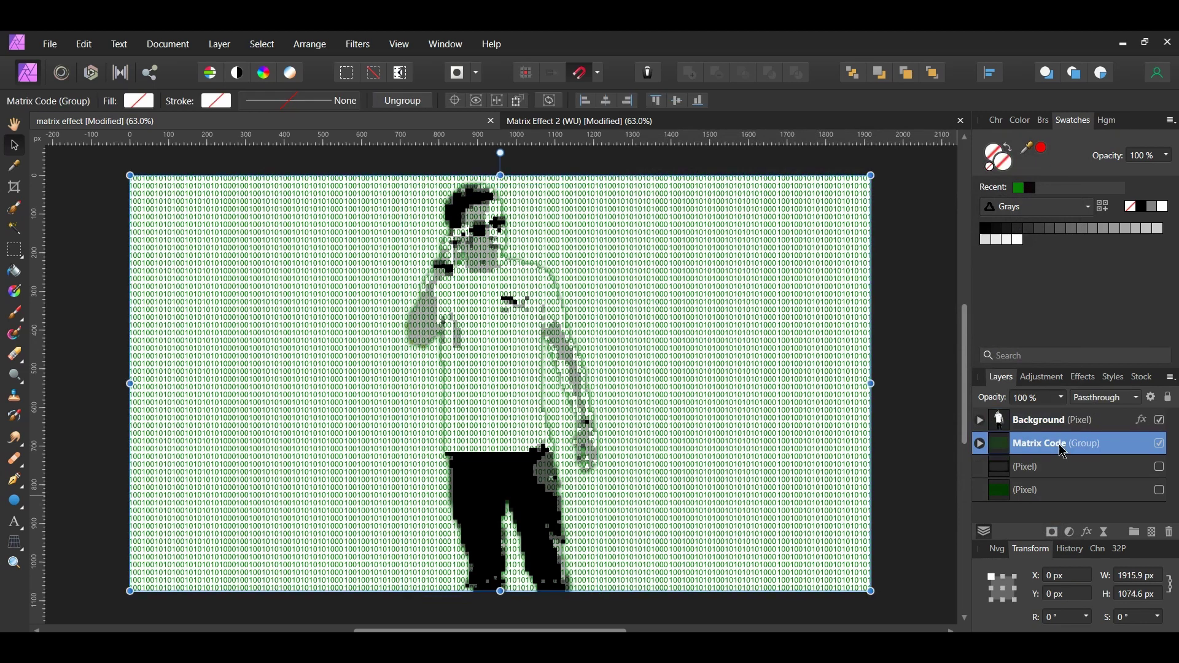
right_click(1063, 451)
left_click(1038, 299)
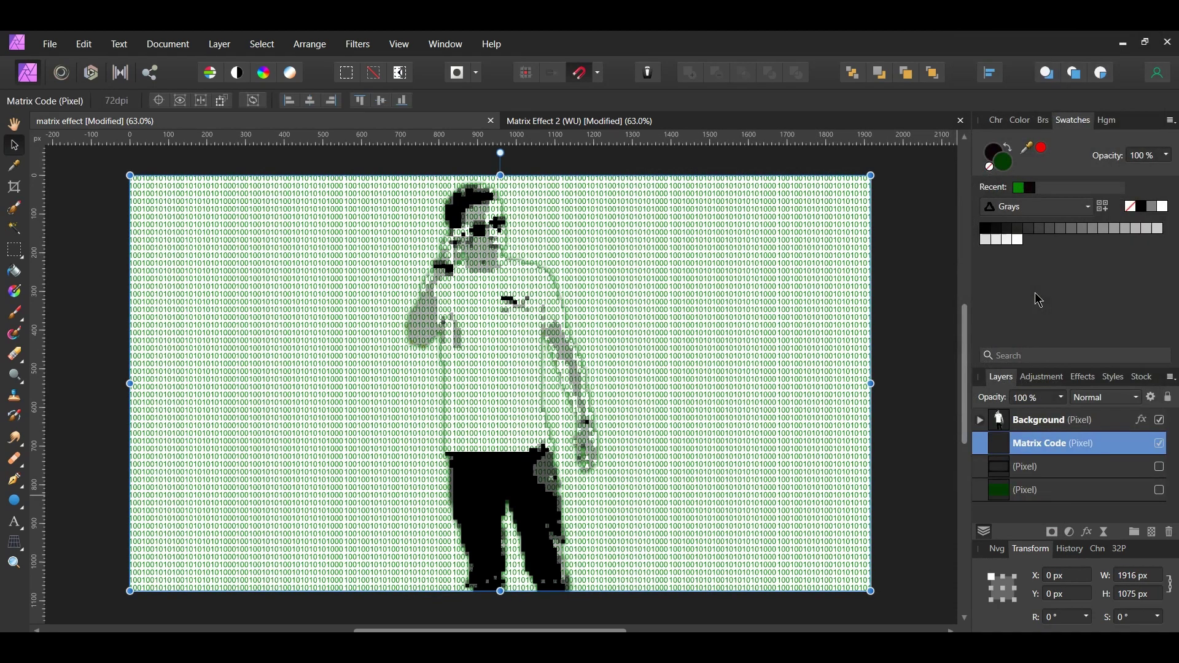
left_click(1053, 532)
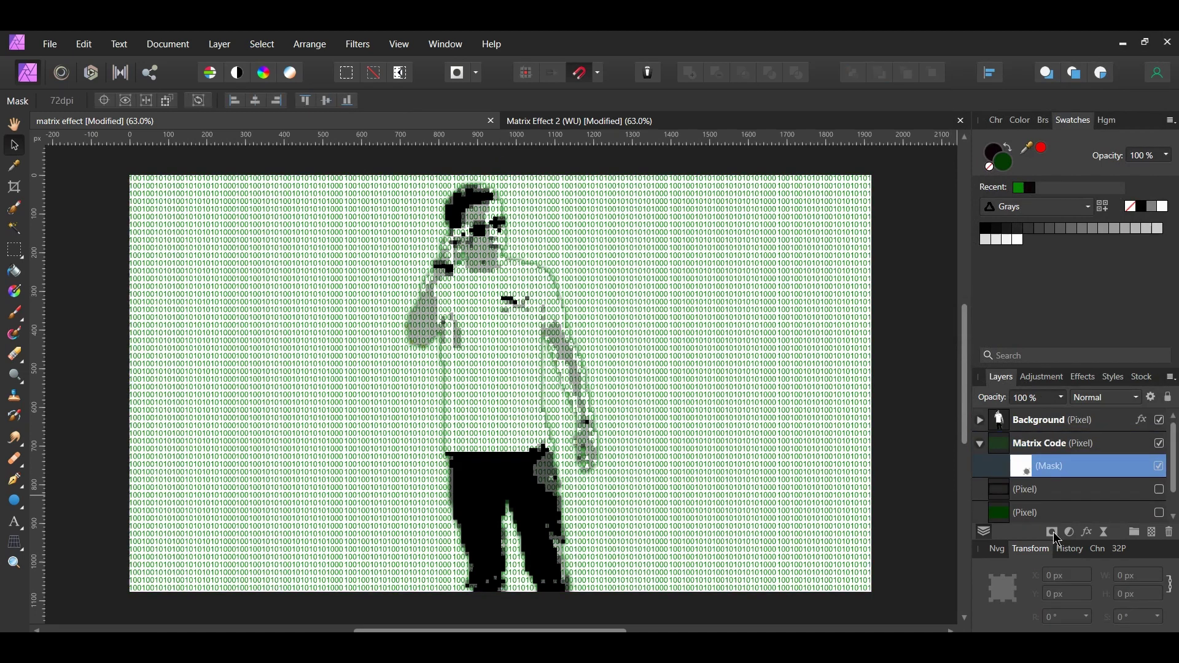
Paint black on the mask with the brush to hide code away from the man.
key("b")
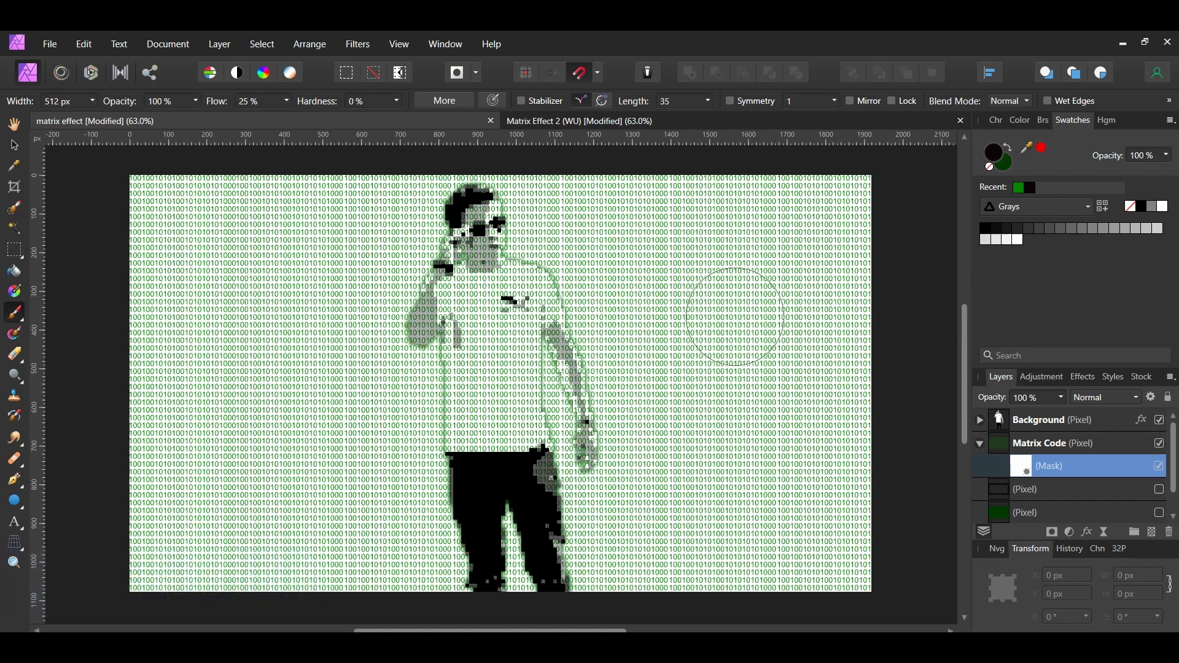
left_click(1163, 210)
left_click(1024, 473)
scroll(799, 457, "down", 1)
mouse_move(865, 258)
left_mouse_down()
mouse_move(802, 289)
mouse_move(803, 242)
mouse_move(837, 264)
mouse_move(820, 445)
mouse_move(896, 469)
mouse_move(897, 514)
mouse_move(782, 539)
mouse_move(744, 510)
mouse_move(448, 573)
mouse_move(450, 462)
mouse_move(387, 413)
left_mouse_up()
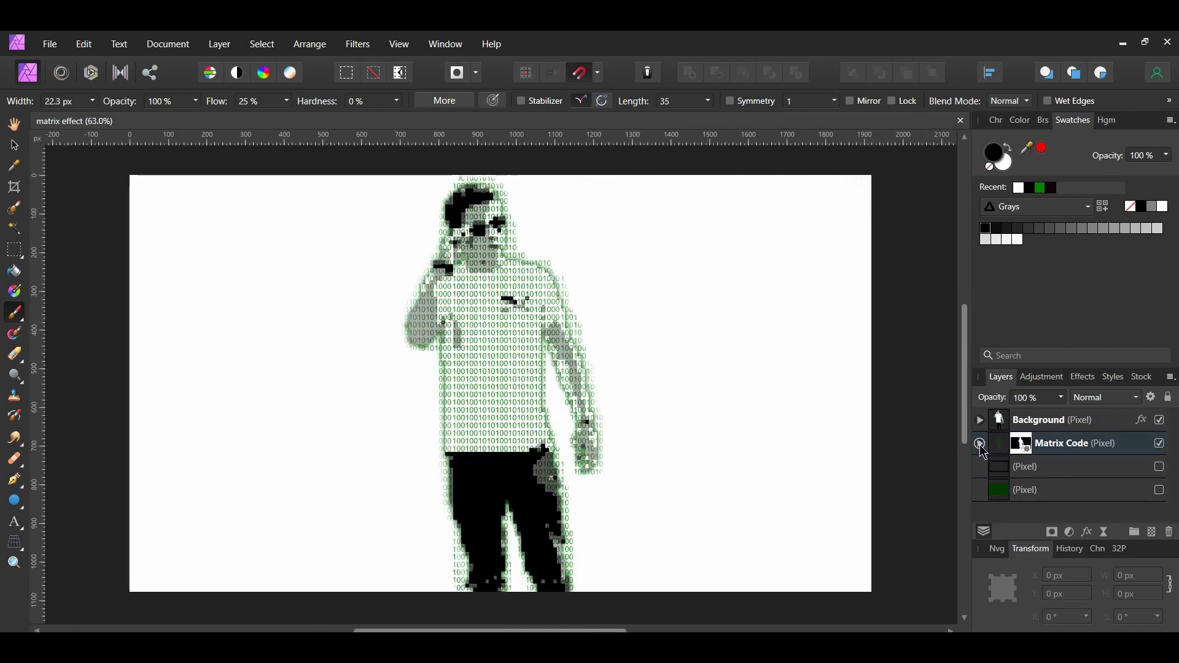
Show the dark vignette and green backdrop layers, then open the Matrix-rain image file.
left_click(1159, 468)
left_click(1160, 491)
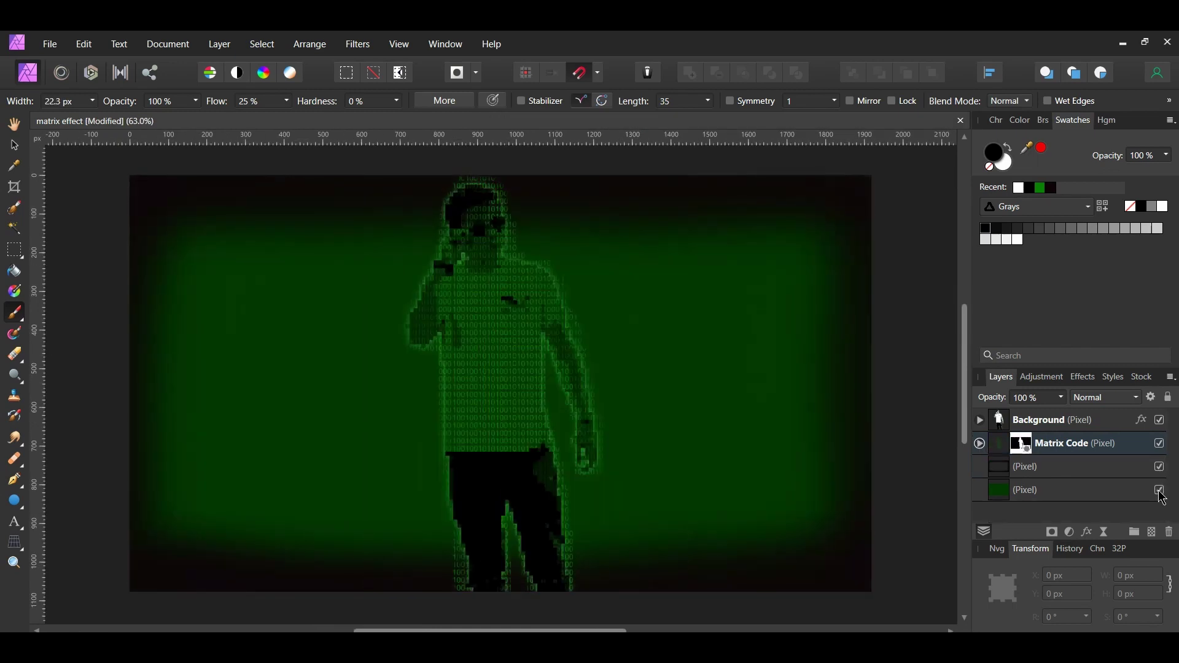
left_click(50, 44)
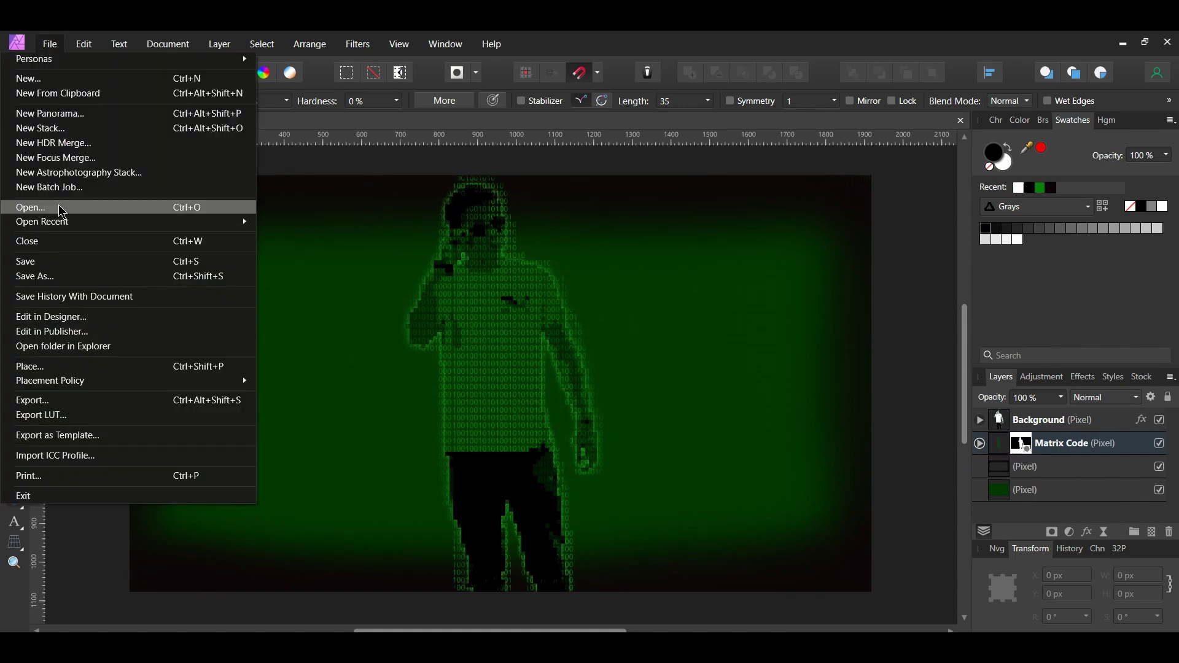
left_click(59, 205)
left_click(260, 201)
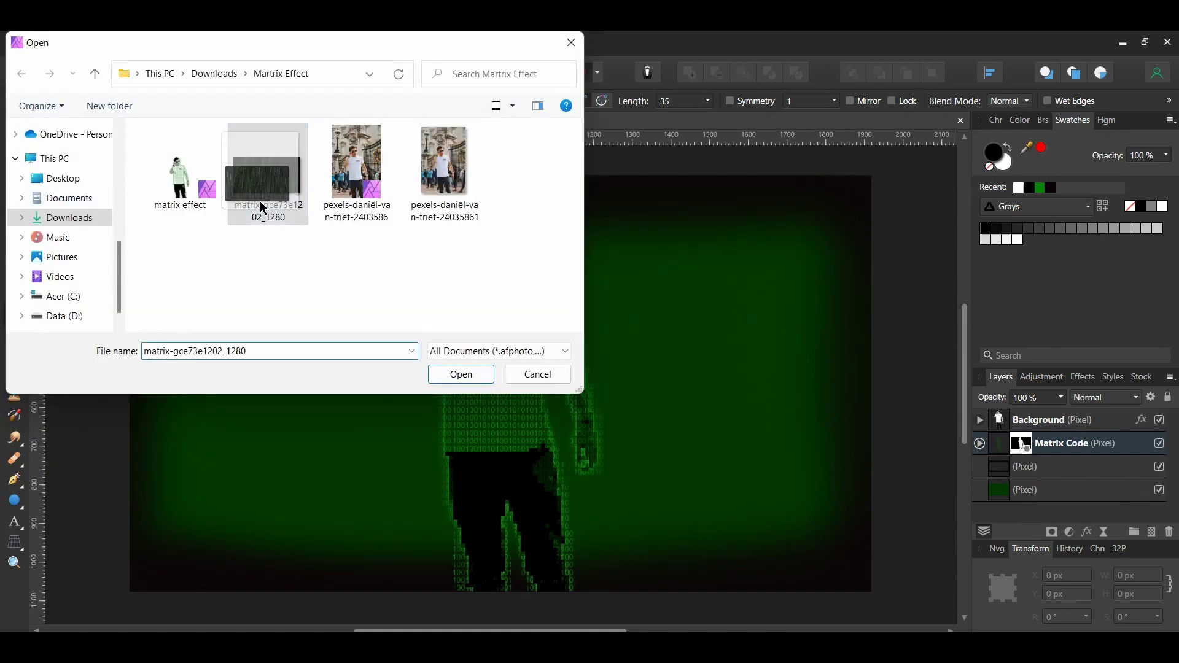
Place matrix-gce73e1202_1280.jpg into the document beneath the Matrix Code layer.
left_click_drag(319, 434, 318, 432)
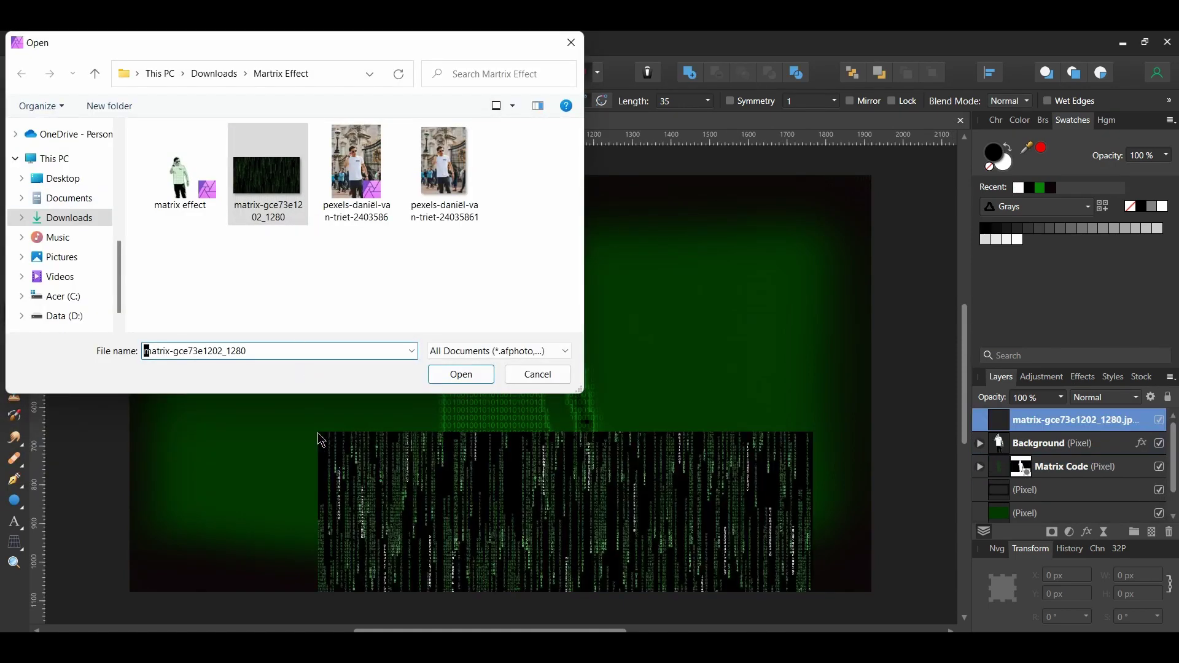
left_click(537, 374)
left_click_drag(979, 424, 976, 478)
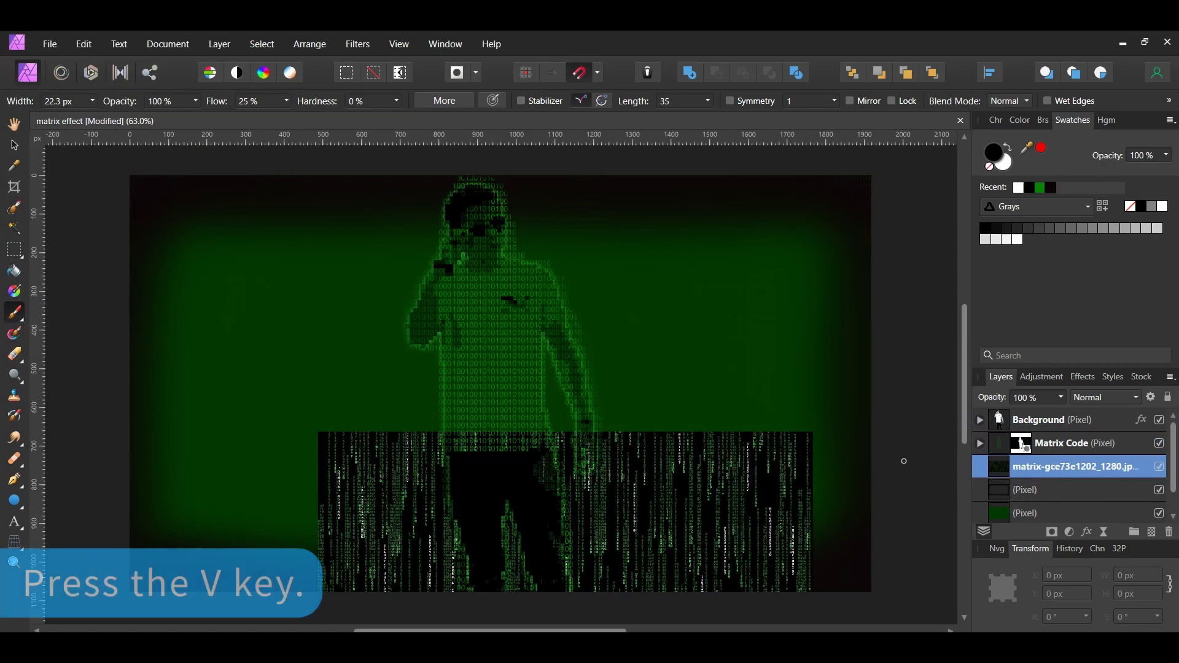
key("v")
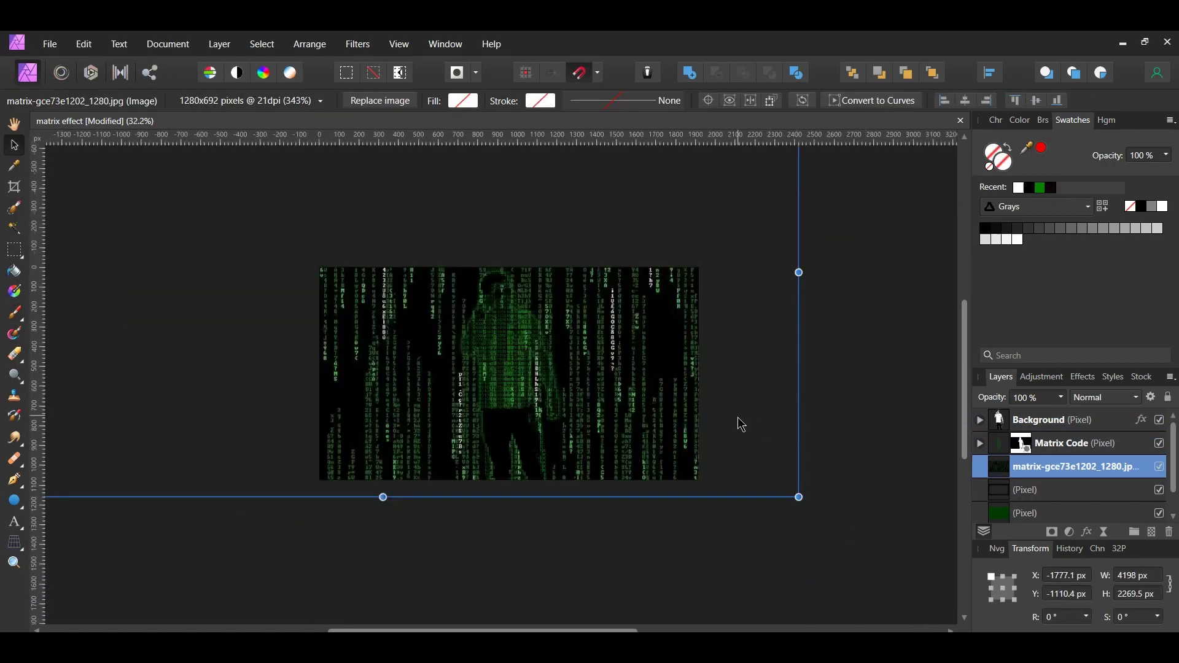
Enlarge the Matrix-rain image to cover the canvas and add a 30 px live Field Blur.
left_click_drag(737, 447, 691, 468)
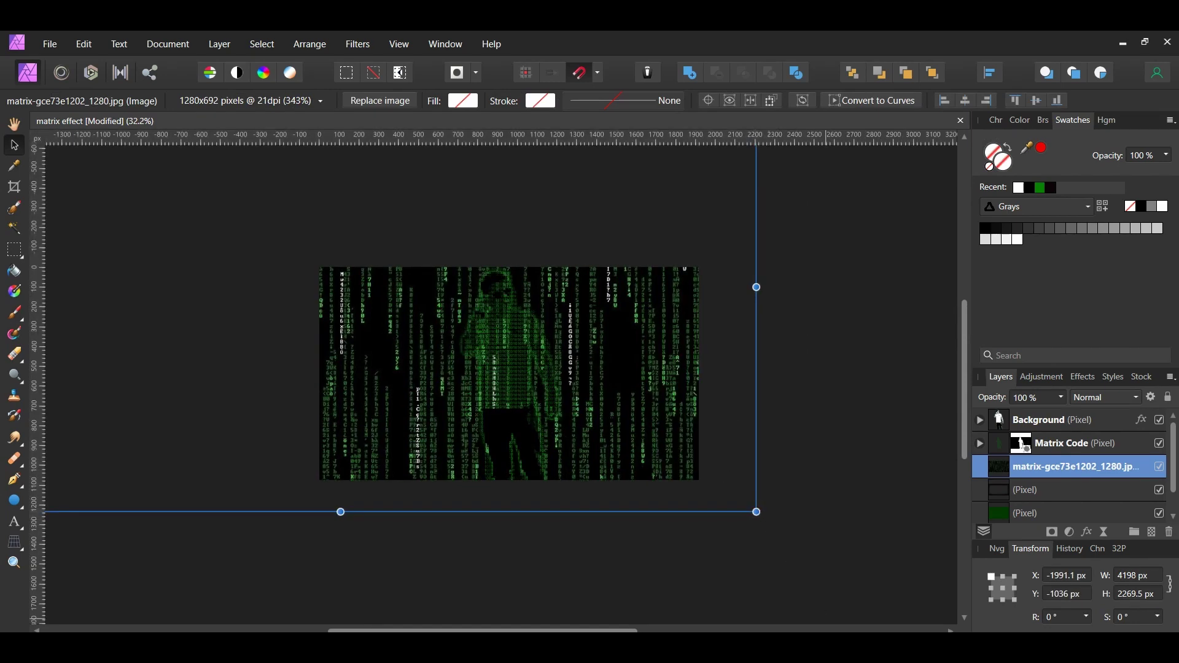
left_click(1104, 533)
left_click(1076, 175)
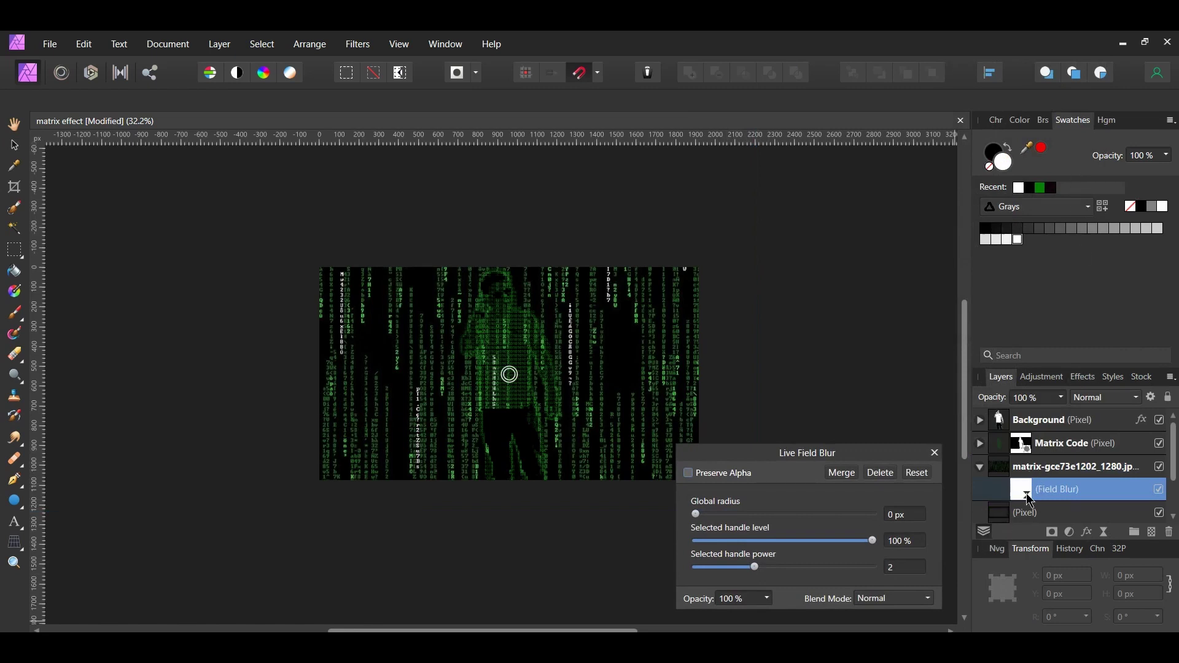
left_click(912, 514)
type("30")
key("Return")
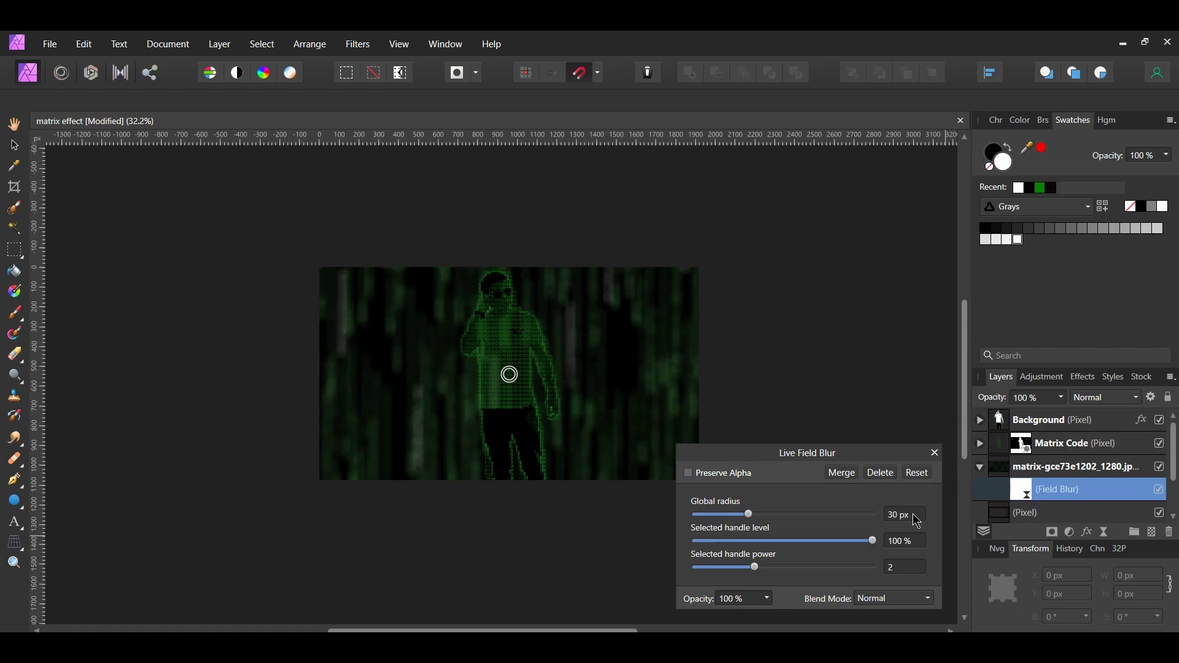
Set the Matrix-rain layer's opacity to 50%.
left_click(935, 453)
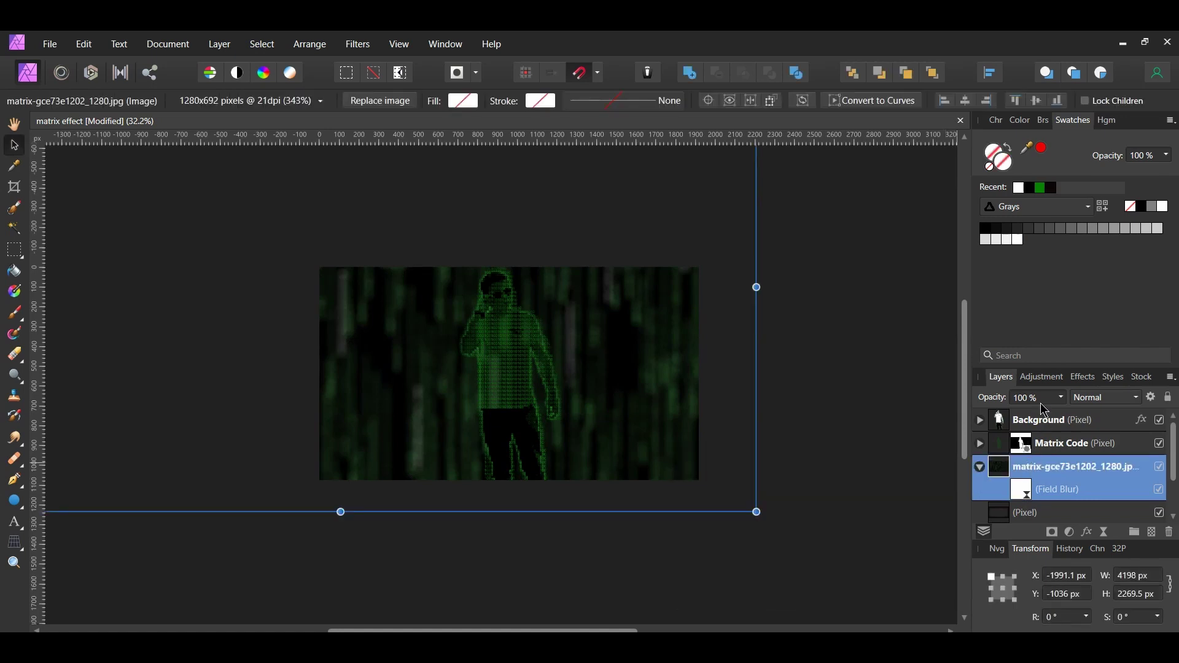
type("50")
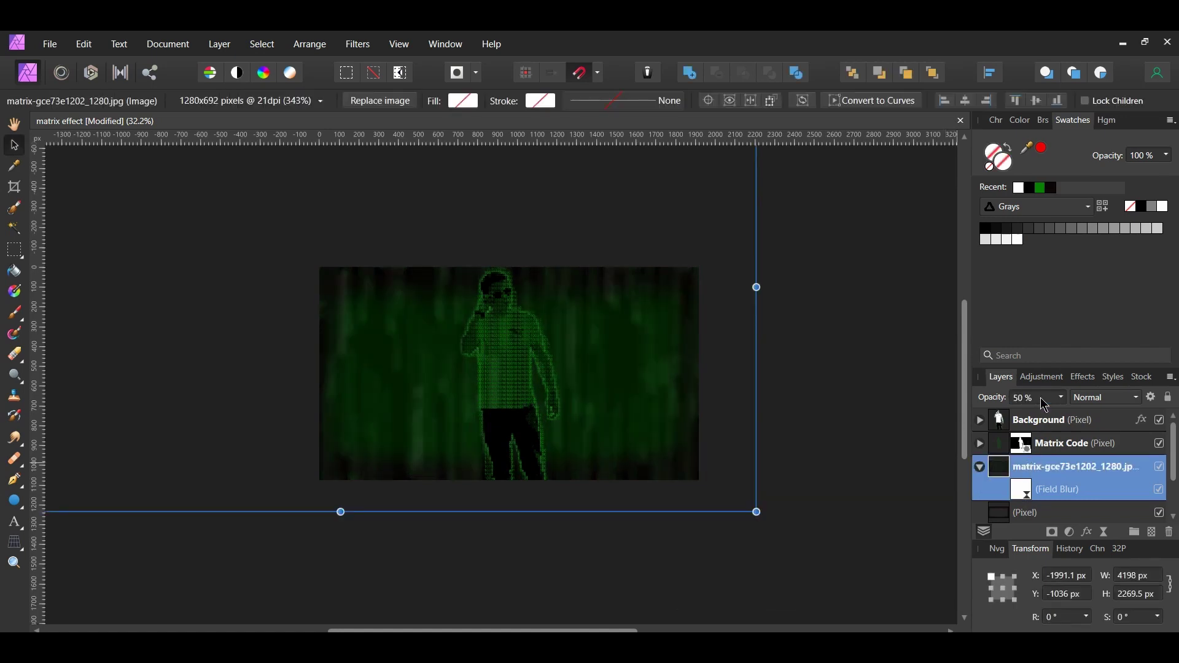
left_click(979, 467)
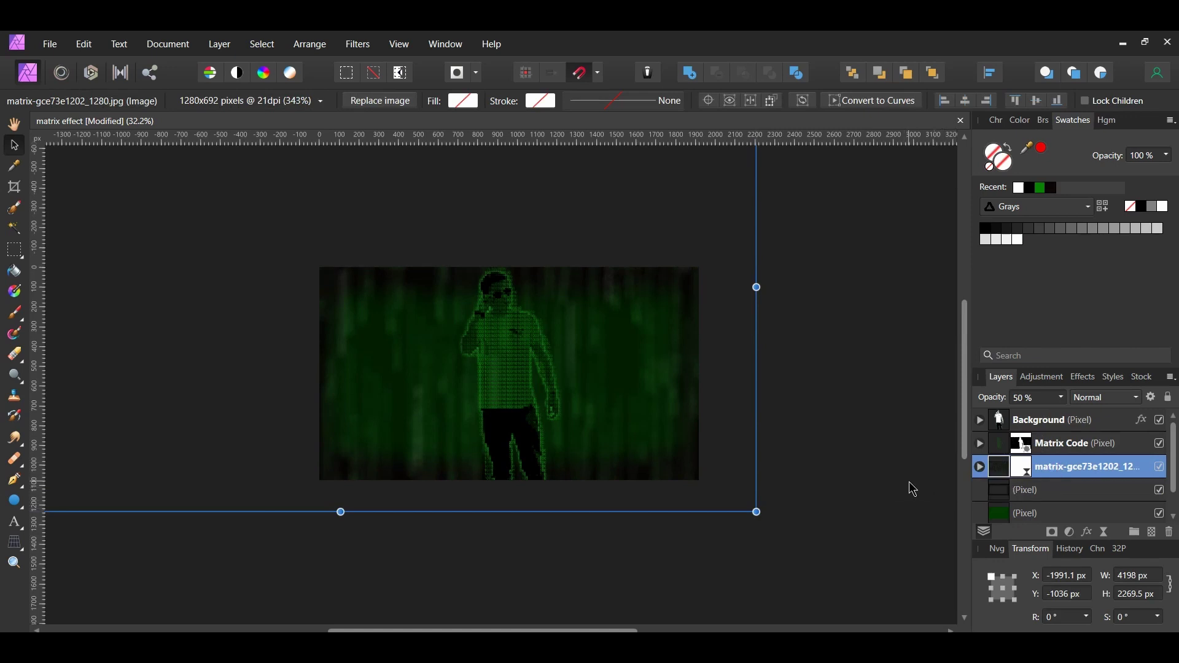
Duplicate the code-rain layer and set the copy to Lighten at 60% opacity.
key("ctrl+j")
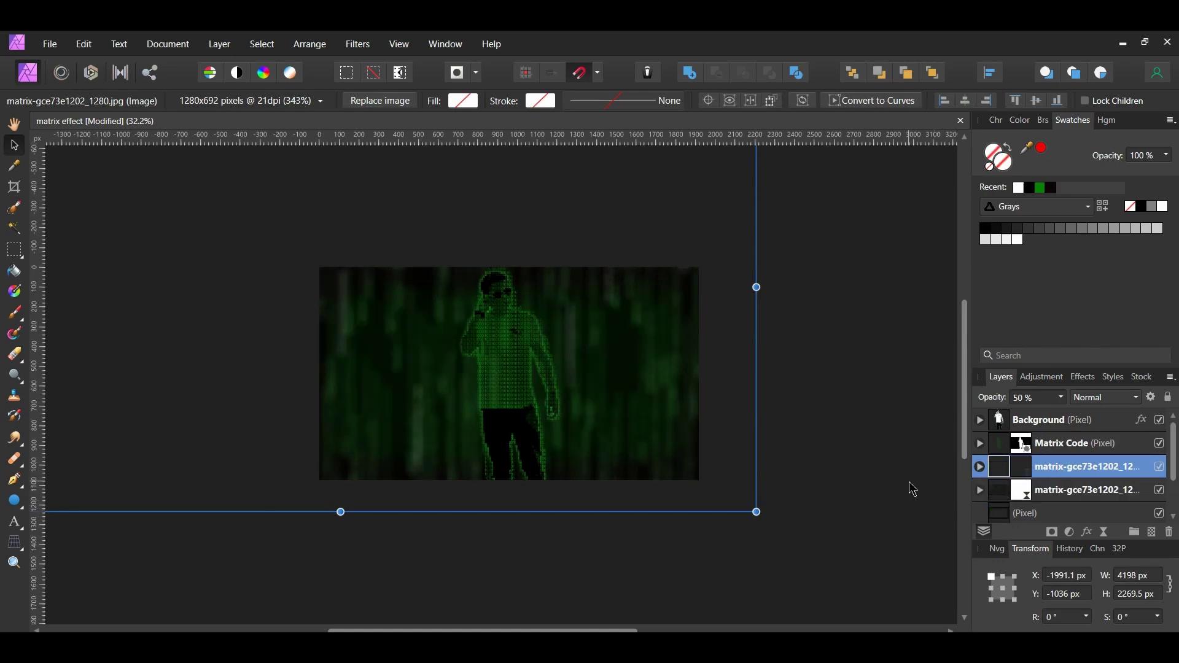
left_click(1135, 398)
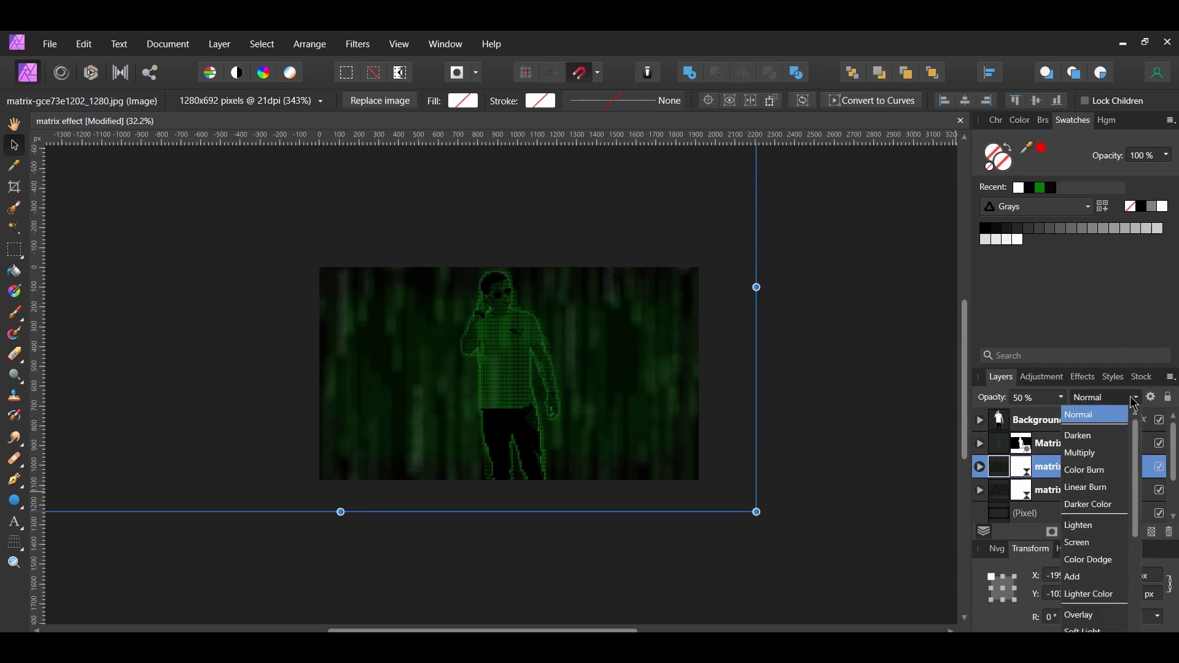
left_click(1109, 527)
left_click(1038, 397)
type("60")
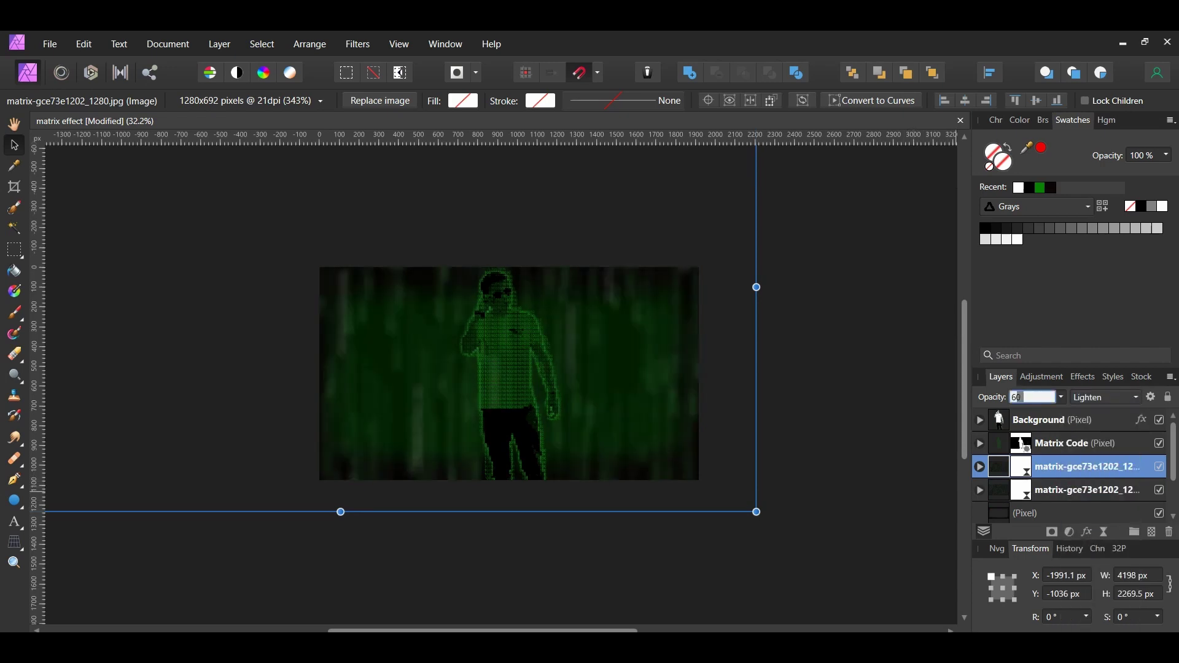
key("Return")
Set the copy's Field Blur to 20 px radius and 70% level, then resize and shift it.
left_click(979, 467)
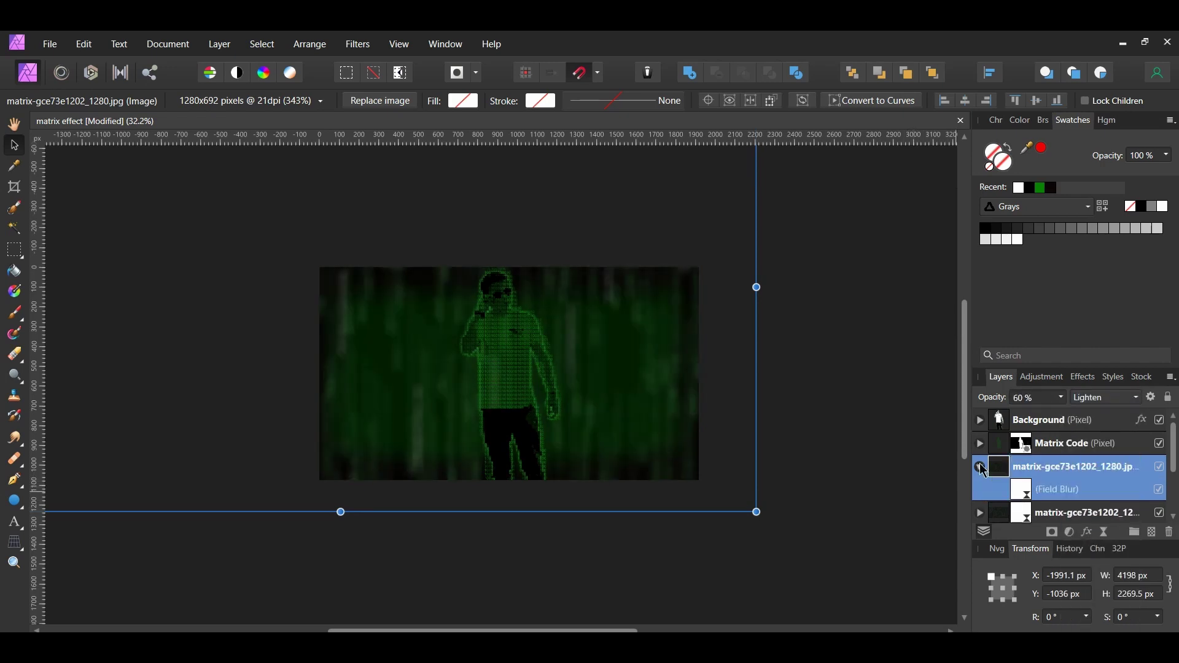
double_click(1021, 489)
left_click(917, 514)
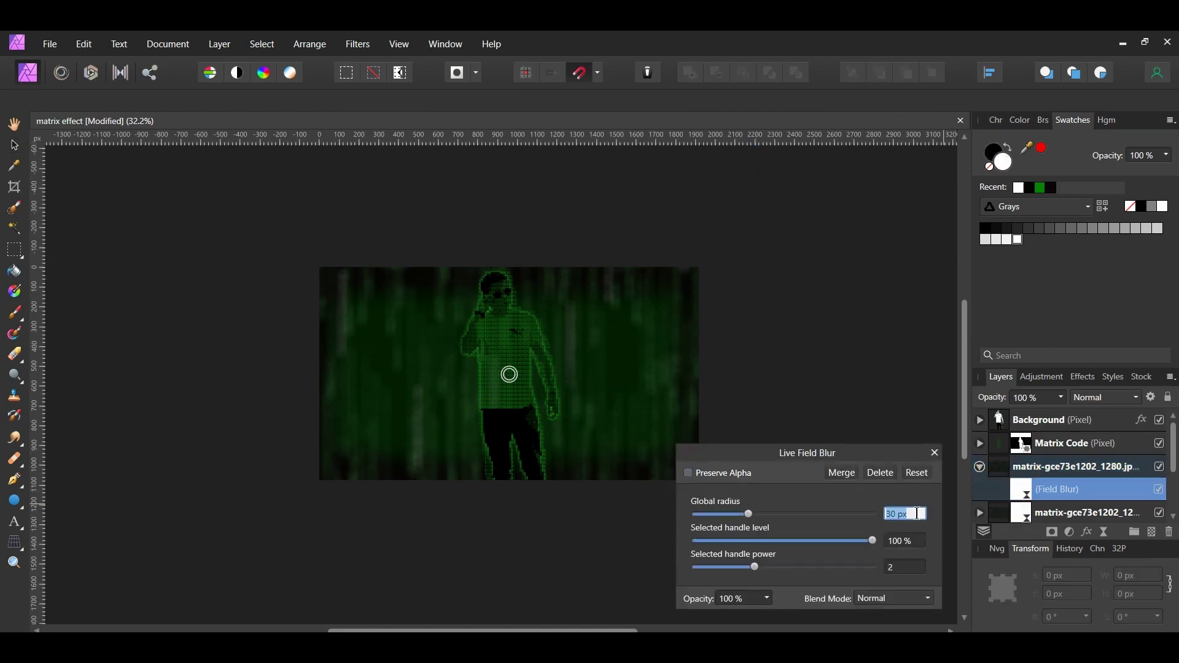
type("20")
left_click(901, 541)
type("70")
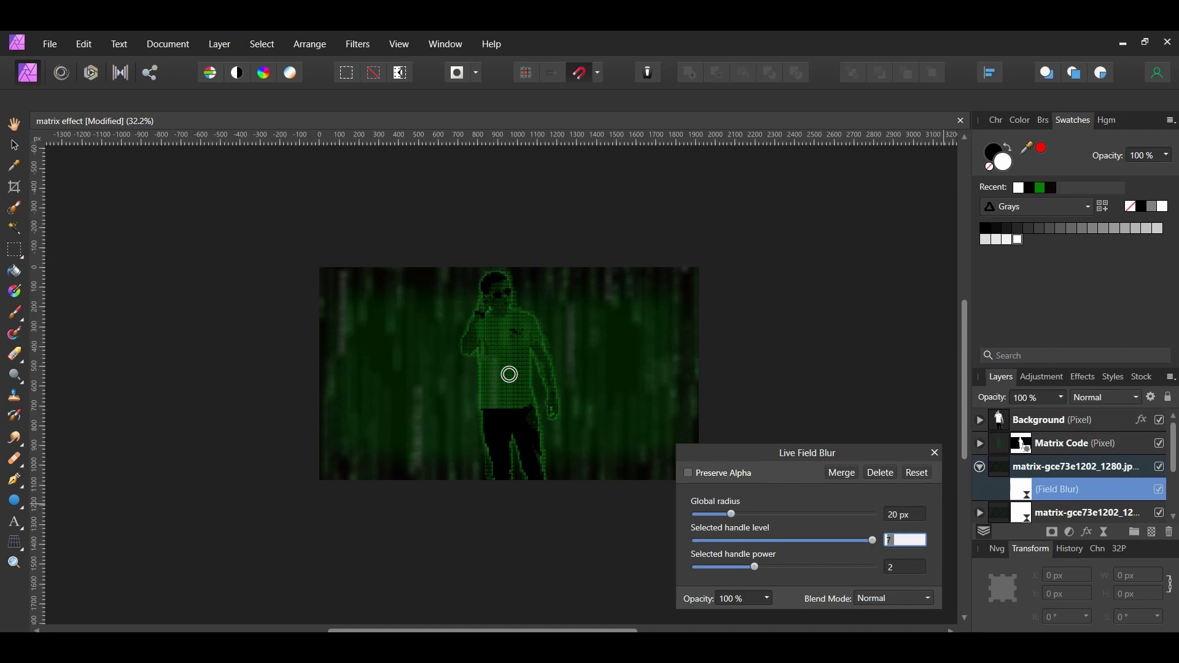
key("Return")
left_click(935, 452)
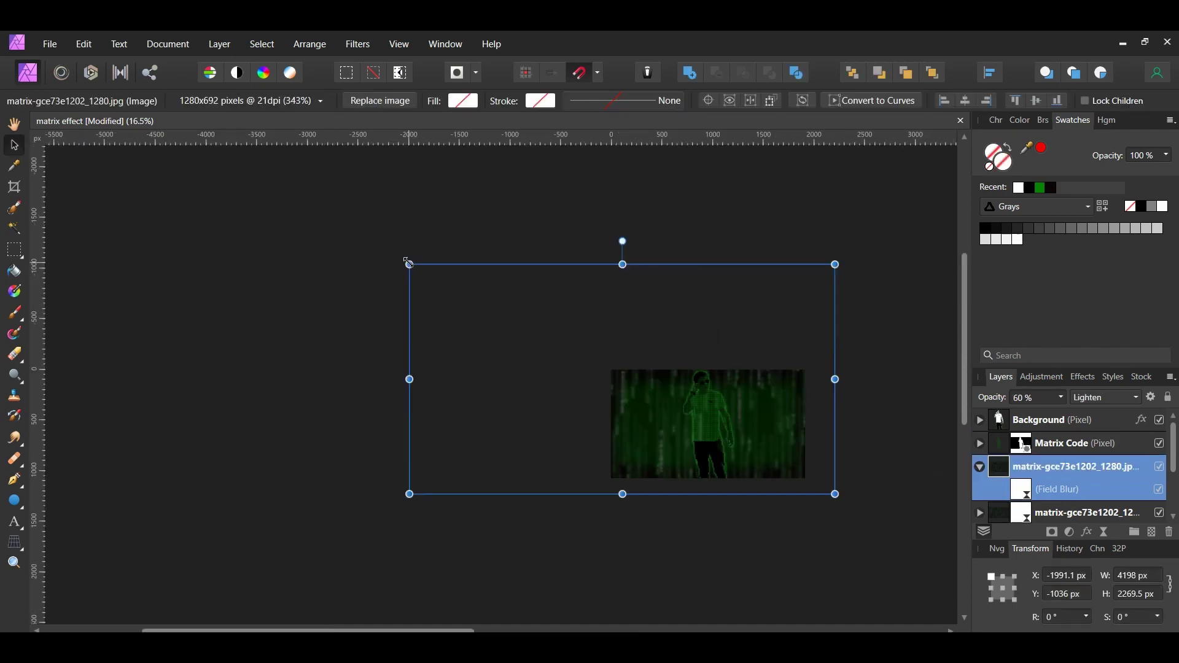
left_click_drag(409, 264, 448, 286)
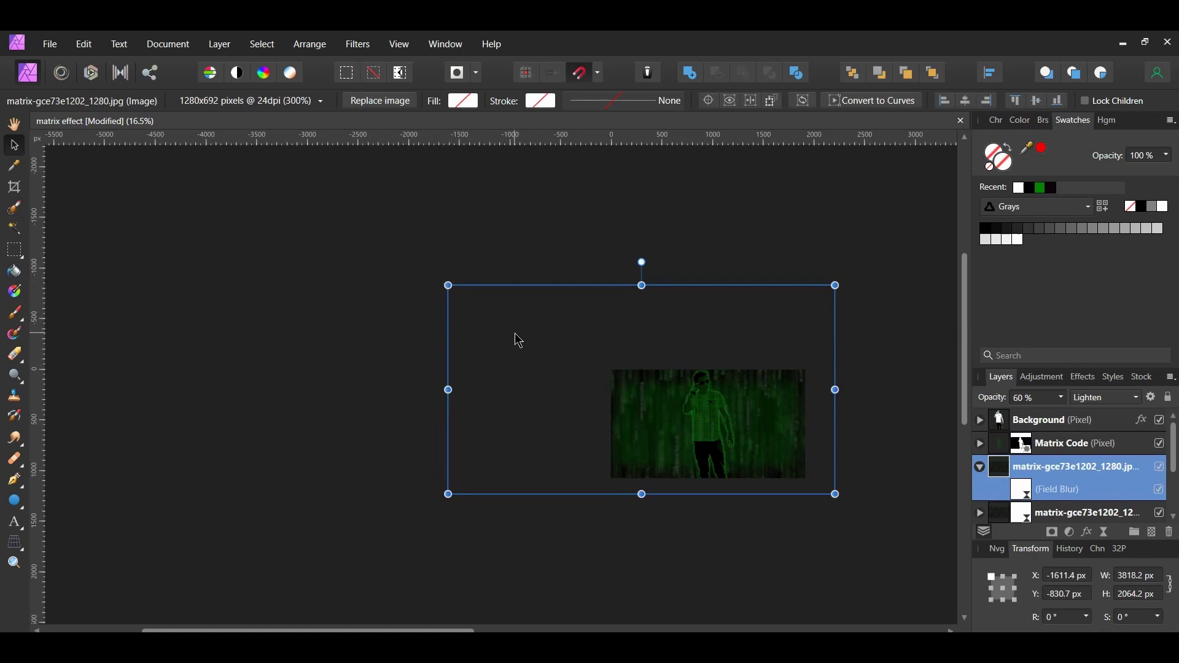
left_click_drag(514, 332, 538, 345)
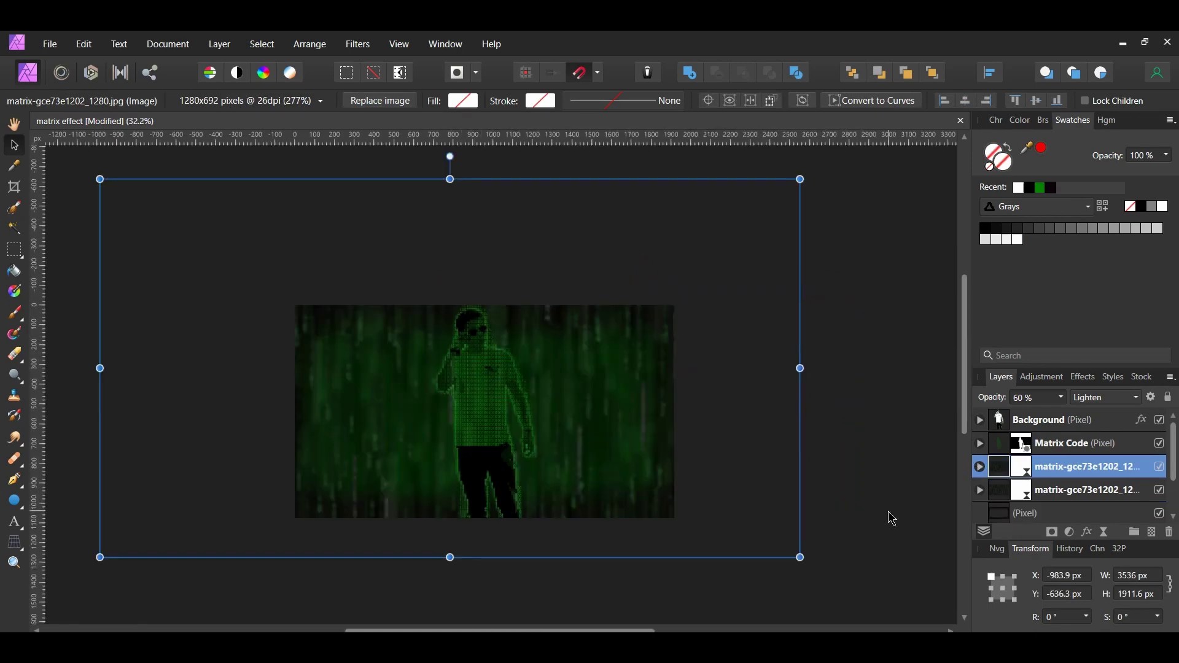
Duplicate the code-rain layer again and set the new copy to Screen blending.
key("ctrl+j")
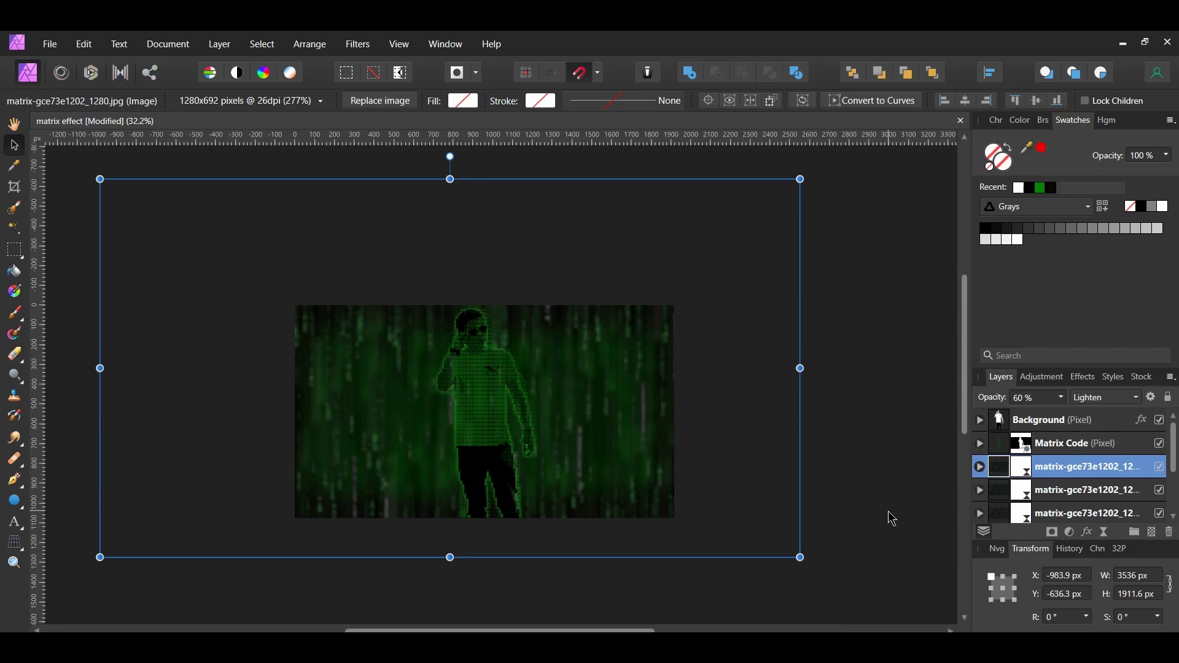
left_click(1099, 398)
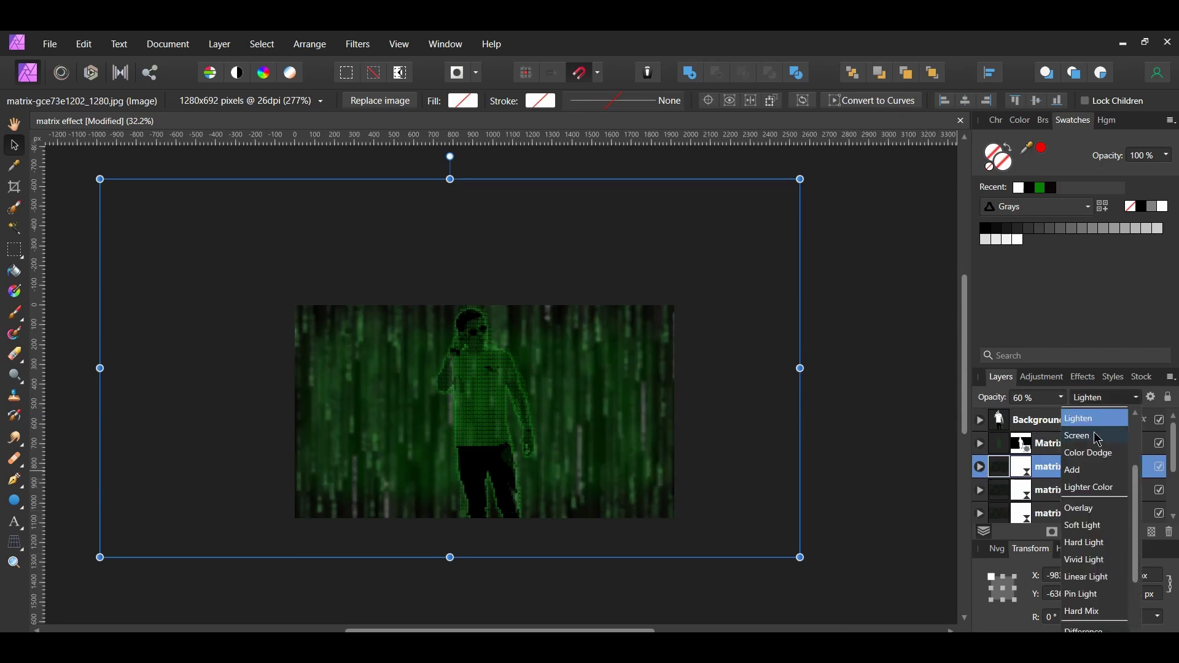
left_click(1098, 437)
scroll(1034, 400, "down", 5)
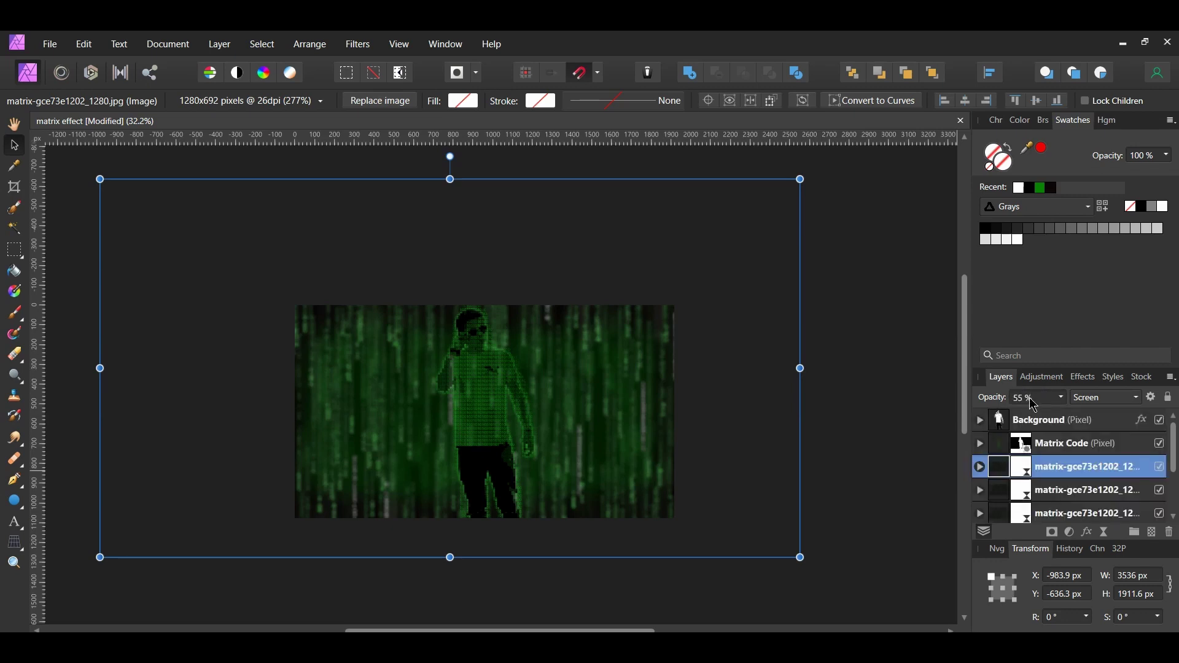
Set the third copy's Field Blur to 7 px radius and 30% level, then shrink it.
left_click(979, 467)
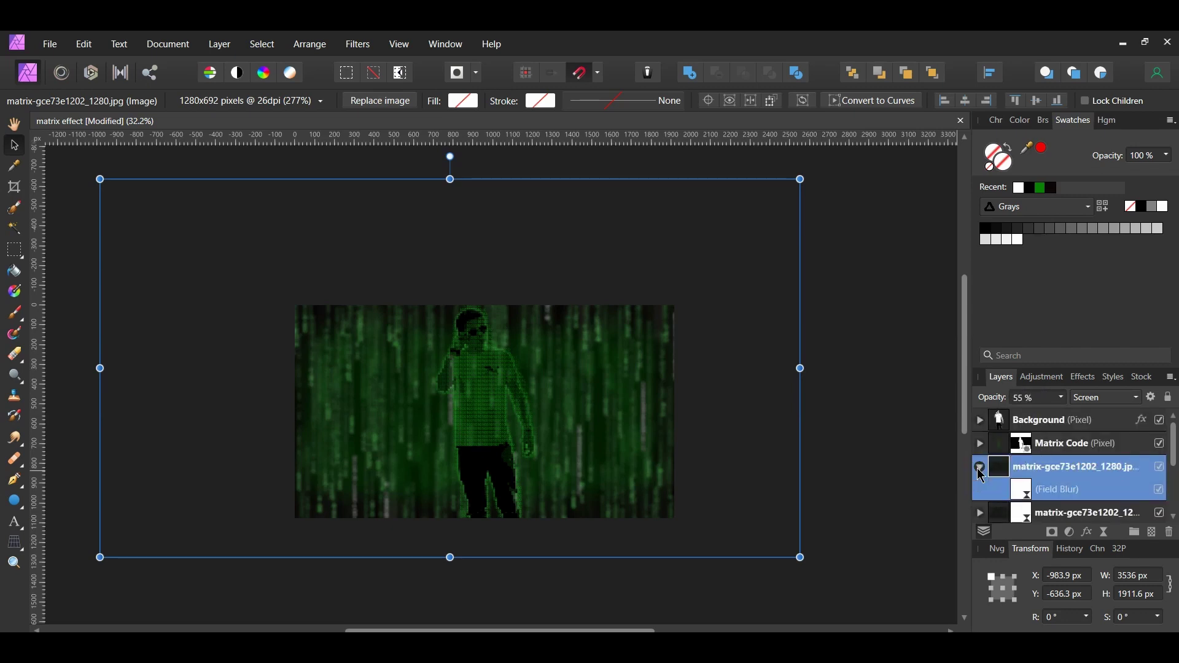
double_click(1021, 495)
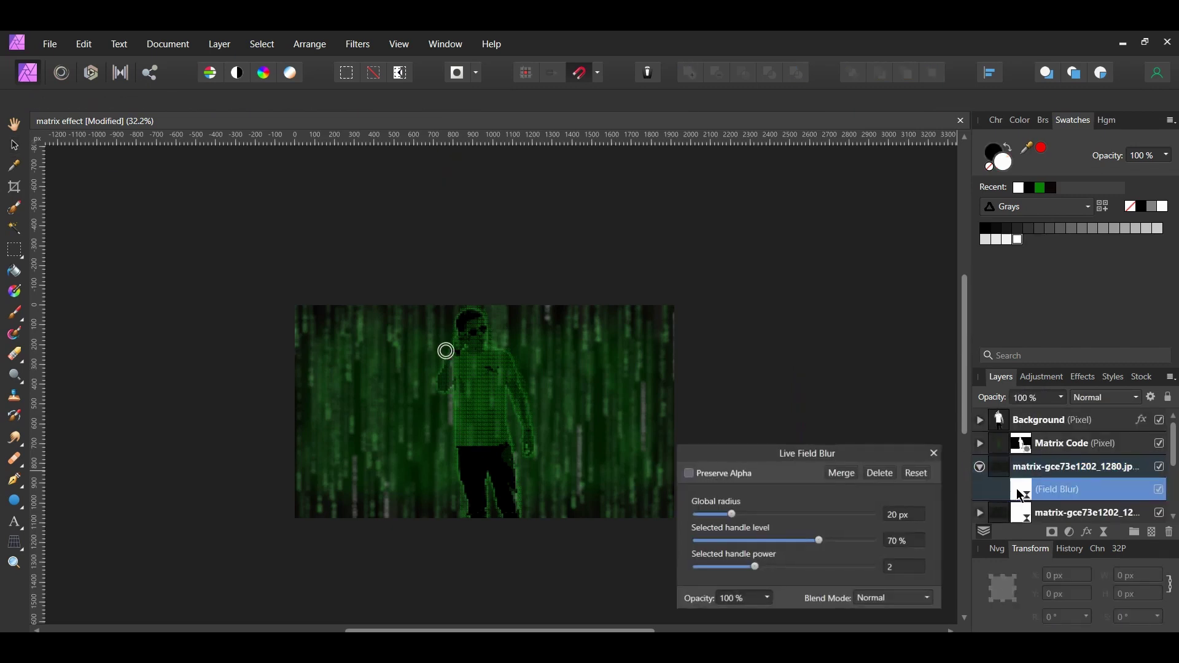
left_click(906, 515)
type("7")
left_click(904, 542)
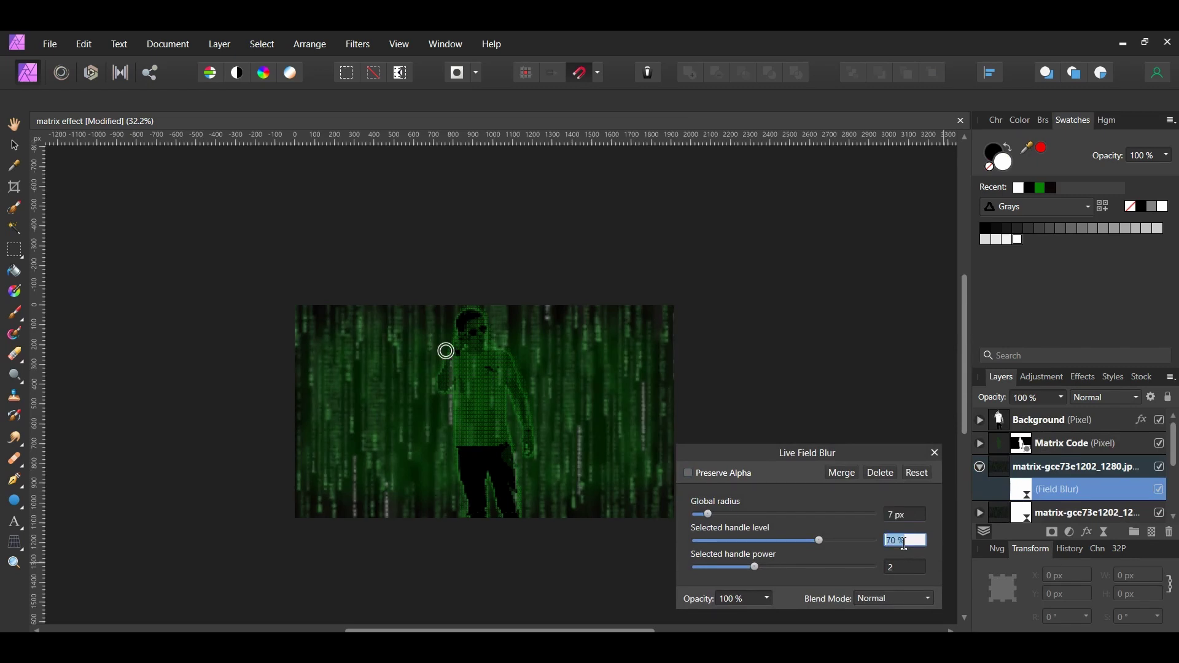
type("30")
key("Return")
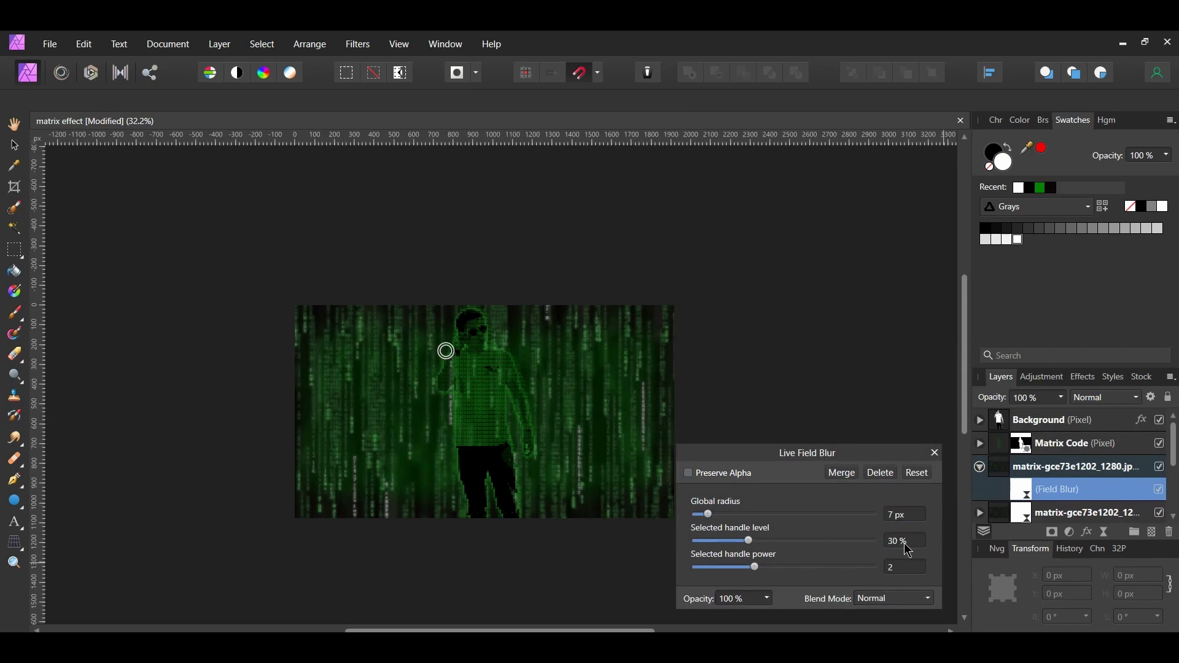
left_click(934, 452)
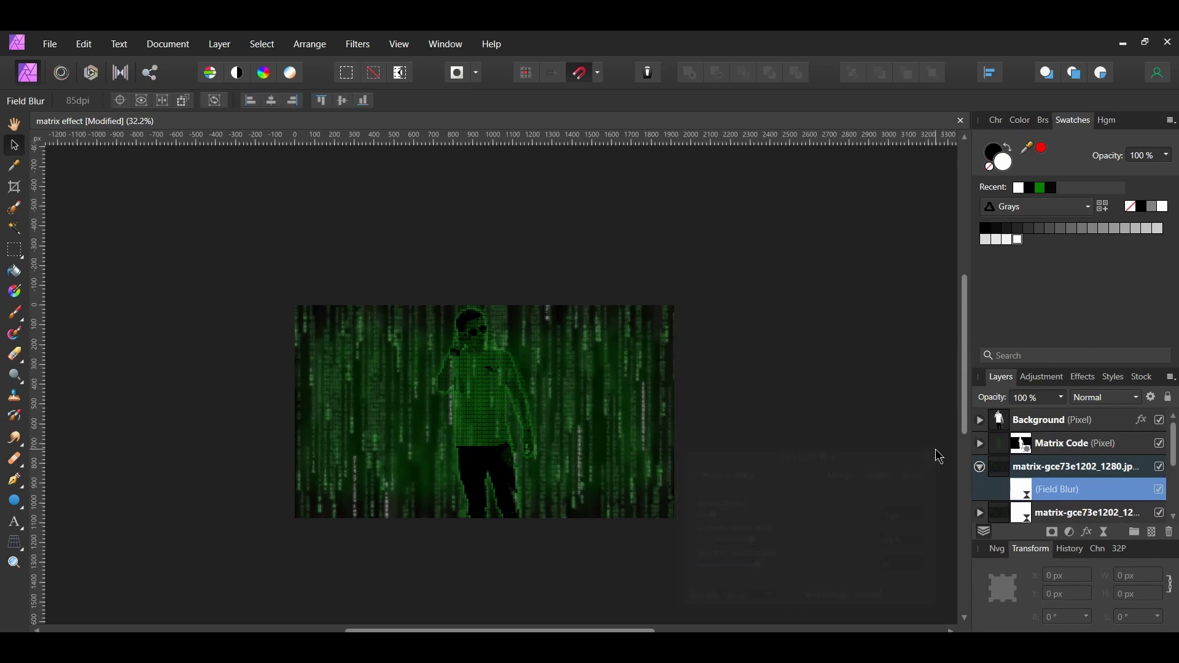
left_click(980, 467)
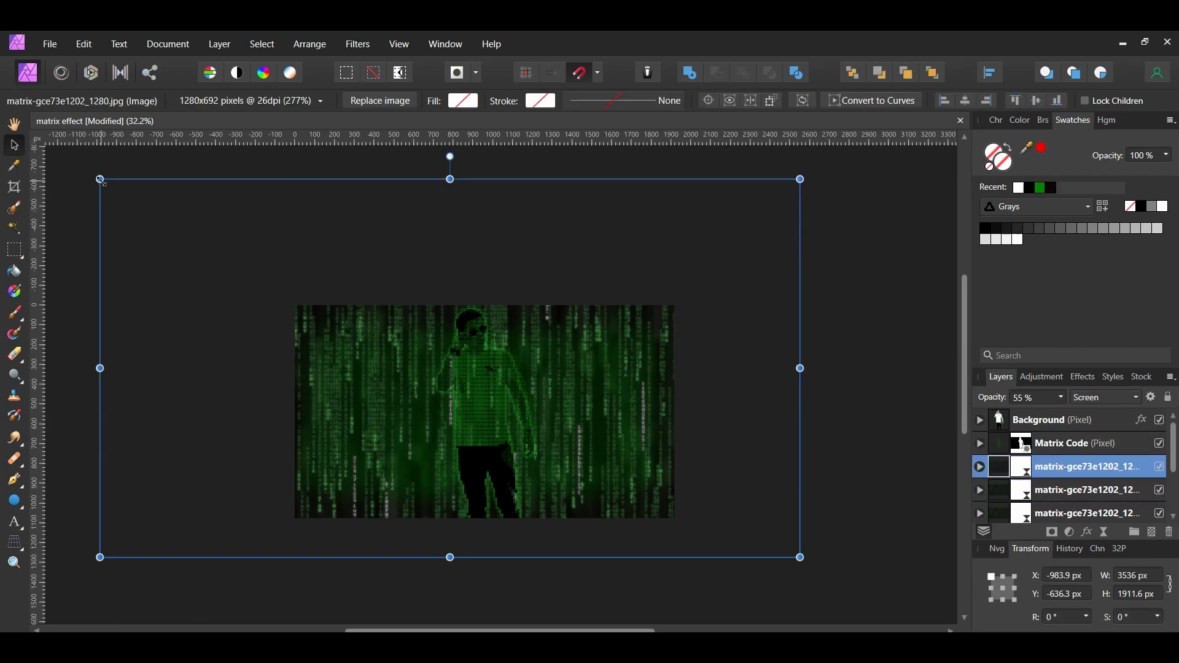
left_click_drag(100, 180, 283, 297)
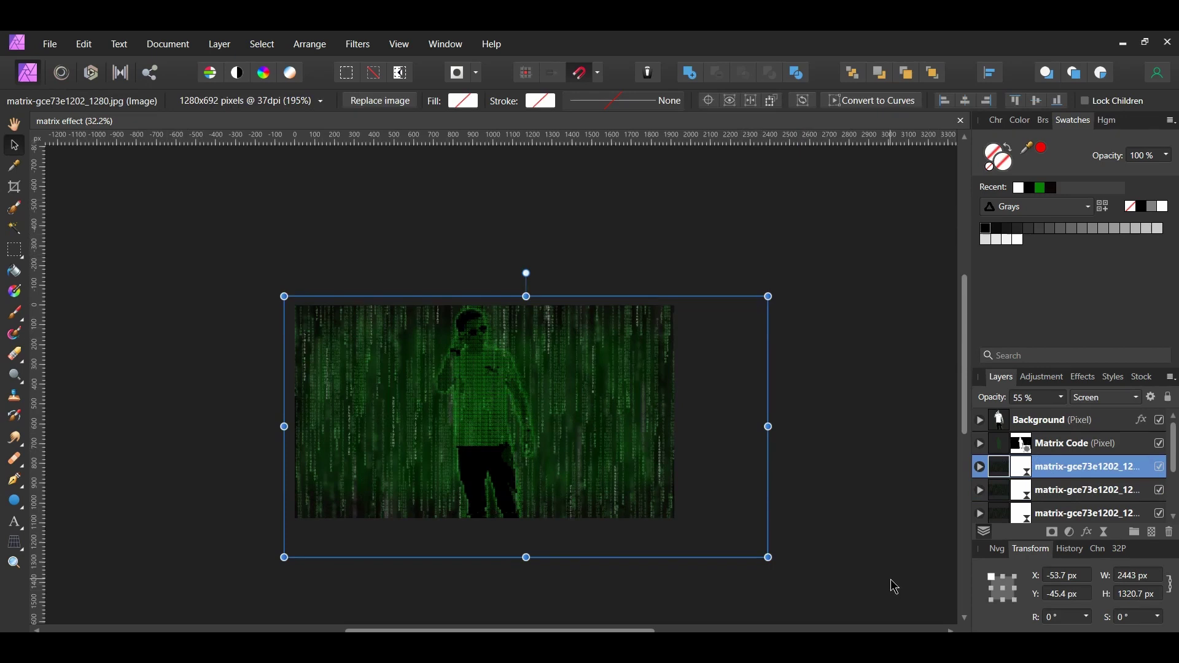
Group the three code-rain copies, vignette and green fill into a group named Background.
scroll(1013, 487, "down", 3)
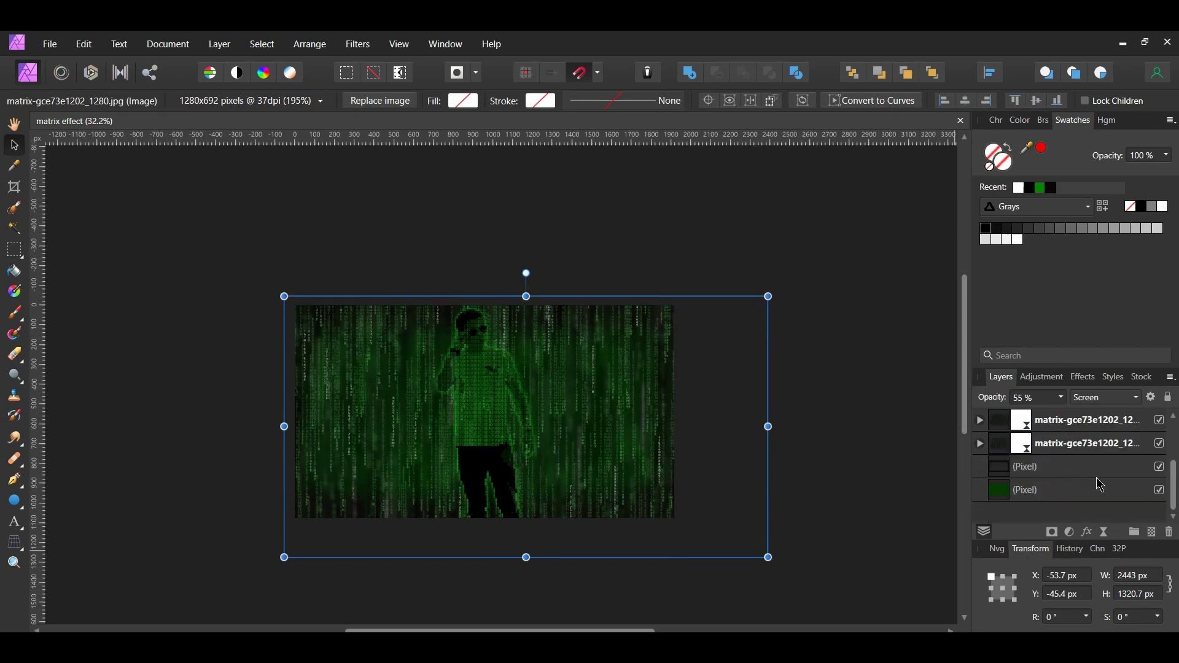
scroll(1013, 453, "up", 2)
scroll(1066, 489, "down", 2)
left_click(1066, 489, "shift")
scroll(1074, 492, "up", 2)
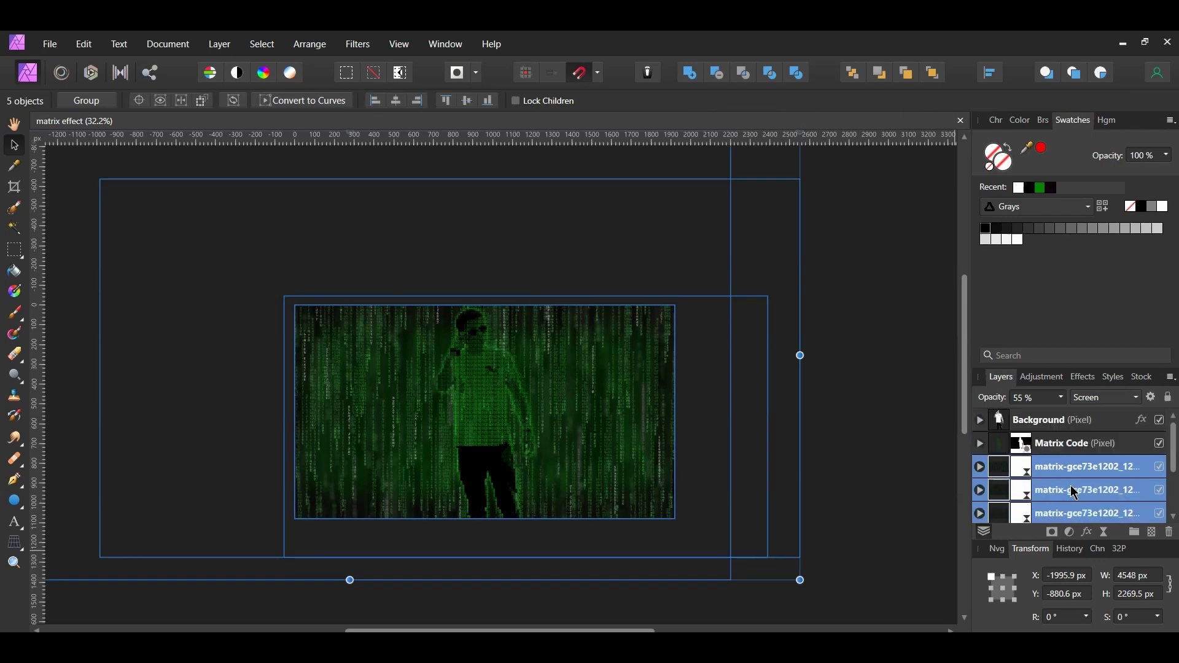
key("ctrl+g")
double_click(1056, 465)
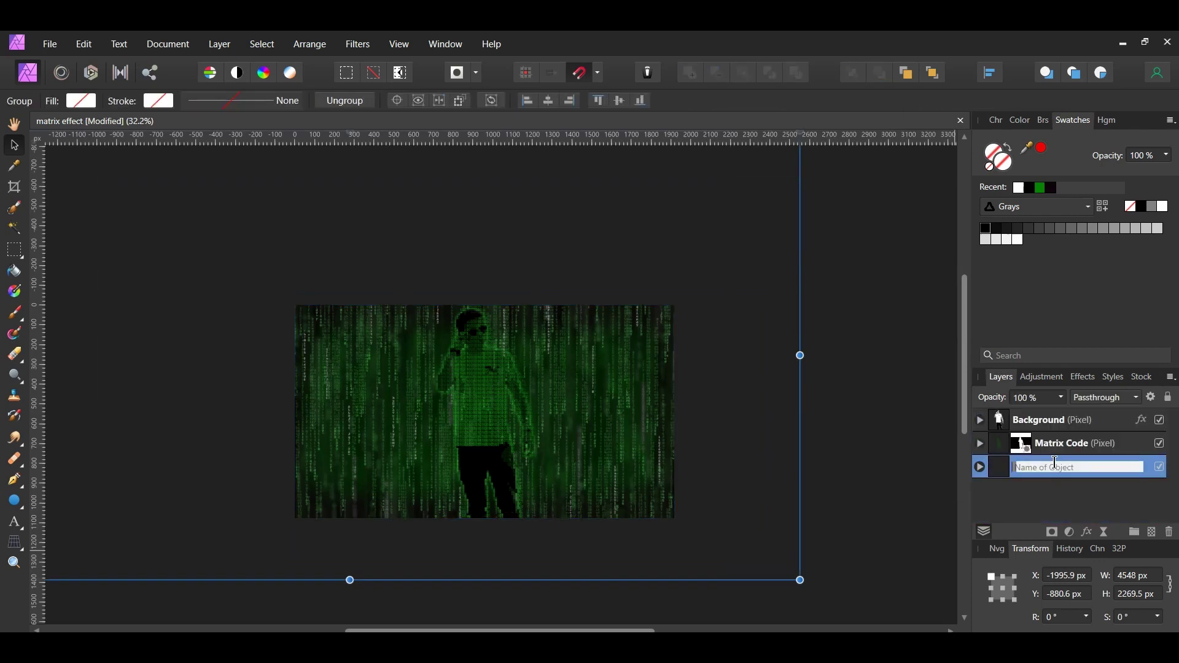
key("Return")
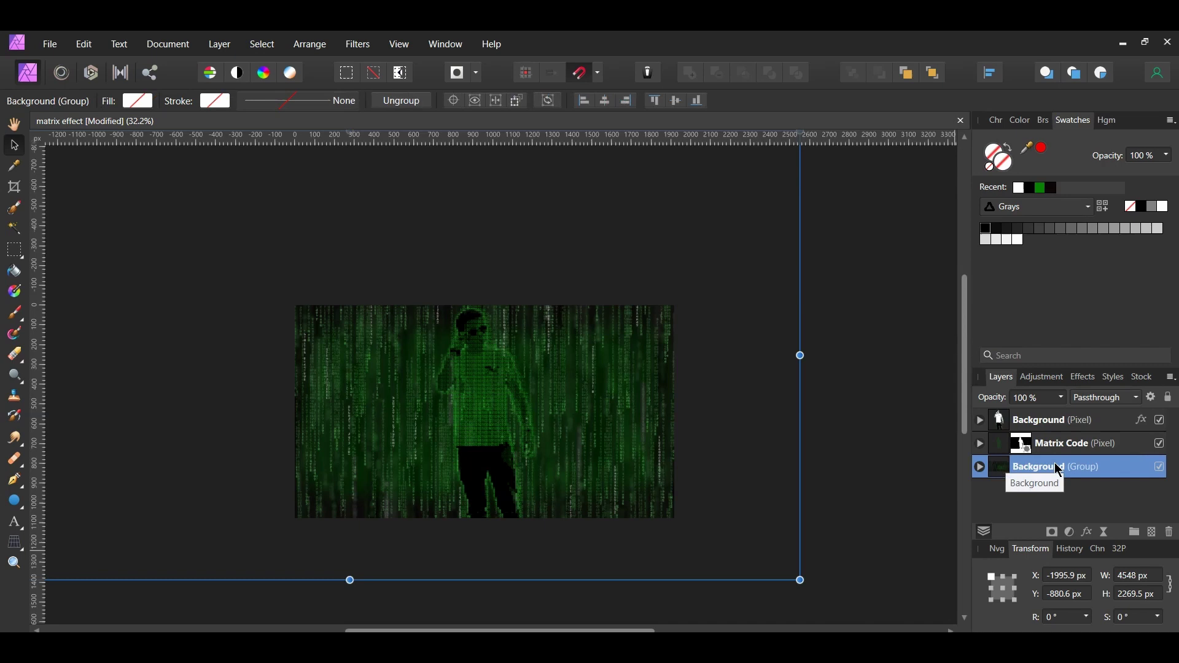
left_click(894, 607)
scroll(493, 443, "up", 3)
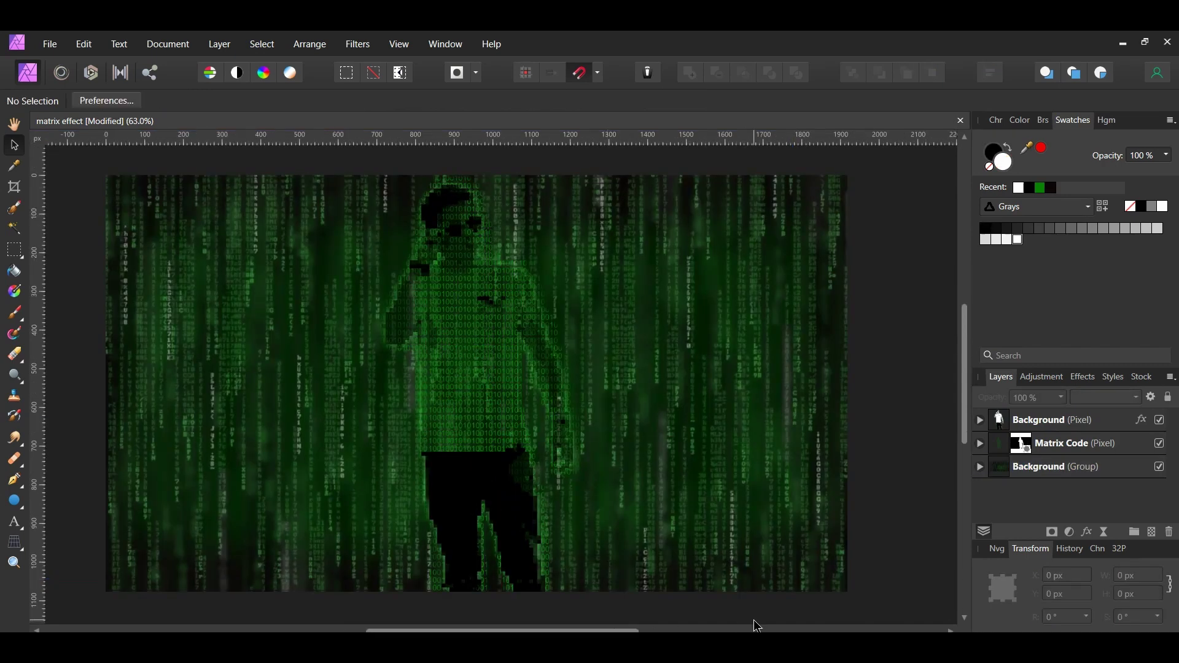